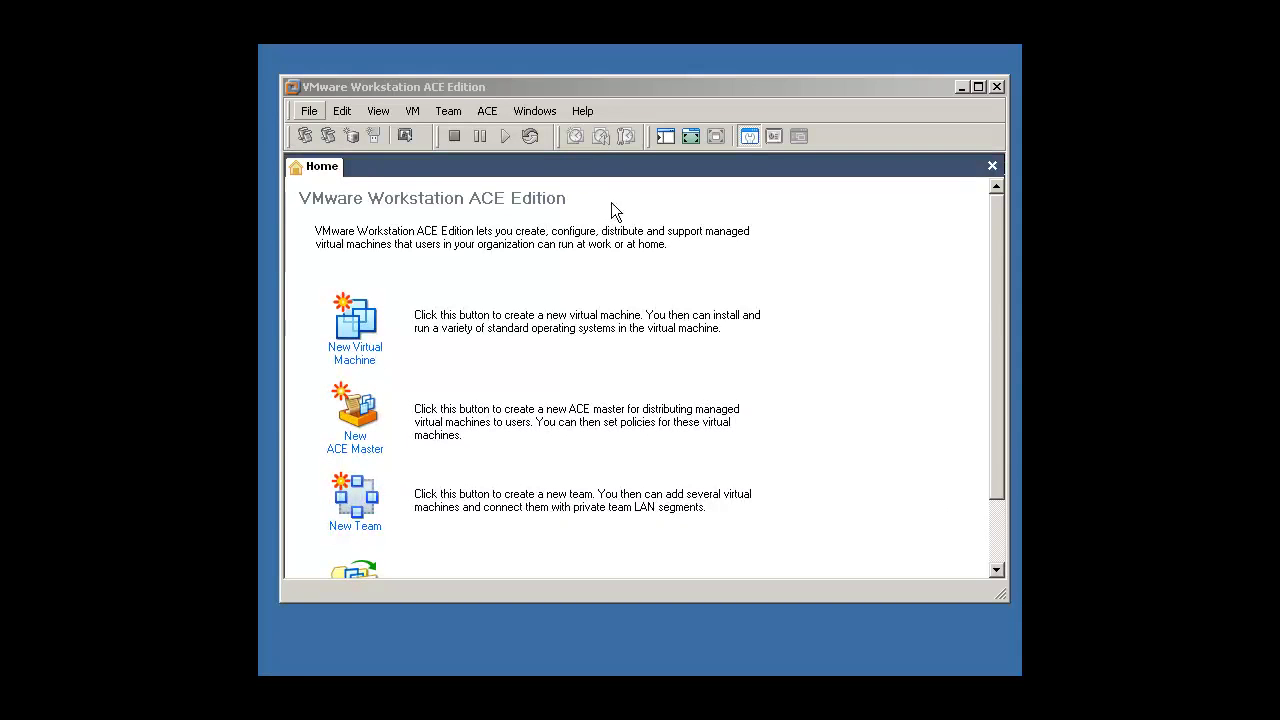
Step: Start a Typical new virtual machine with Linux / Red Hat Enterprise Linux 5 as guest OS
left_click(309, 111)
mouse_move(323, 132)
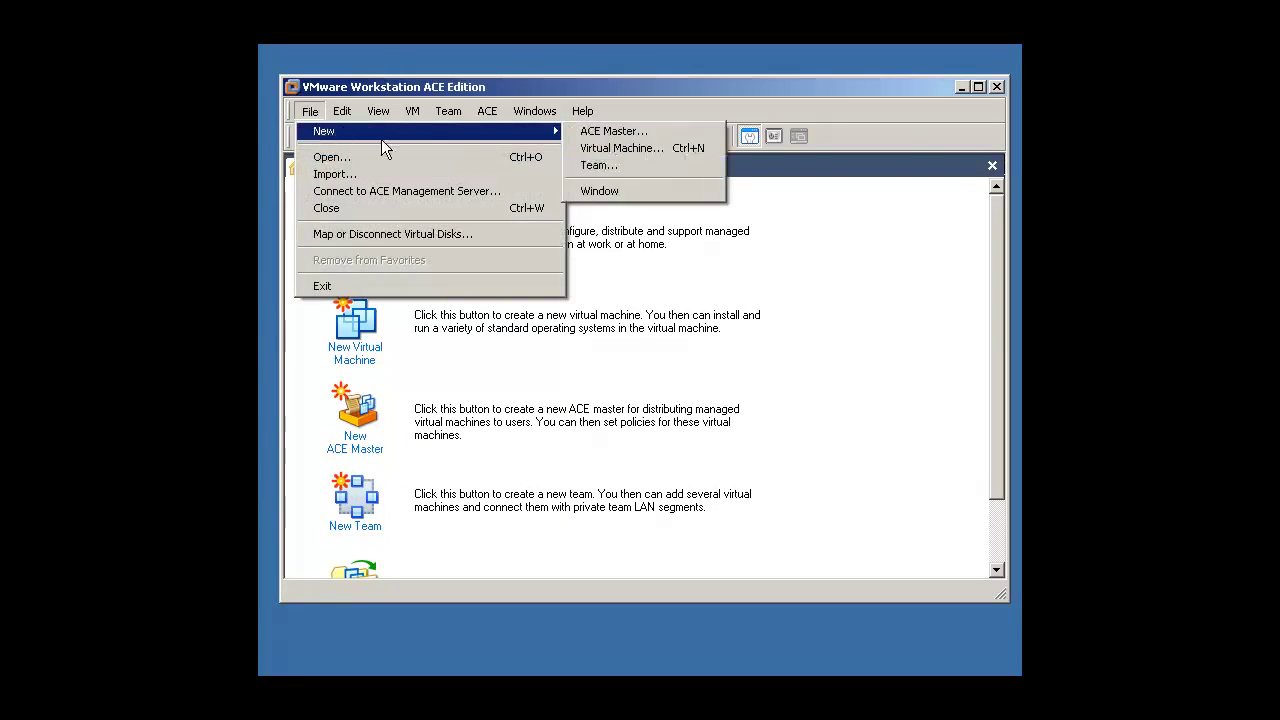
left_click(681, 150)
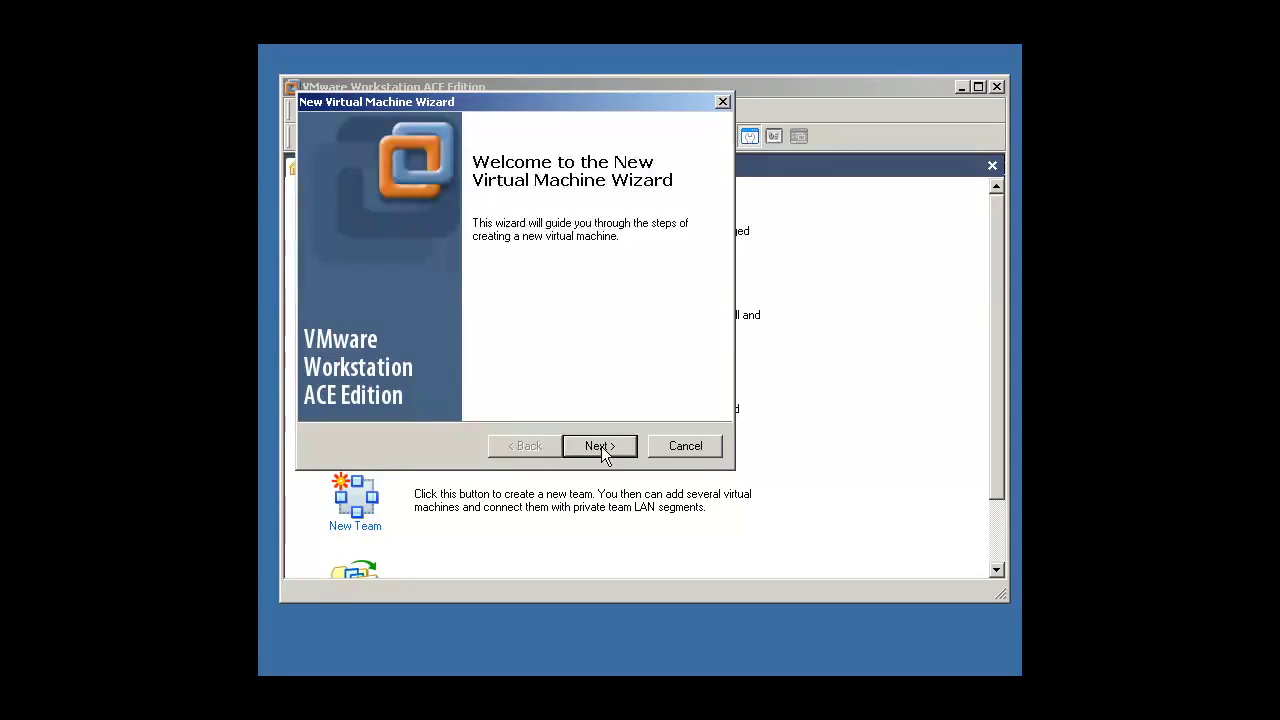
left_click(604, 451)
left_click(598, 450)
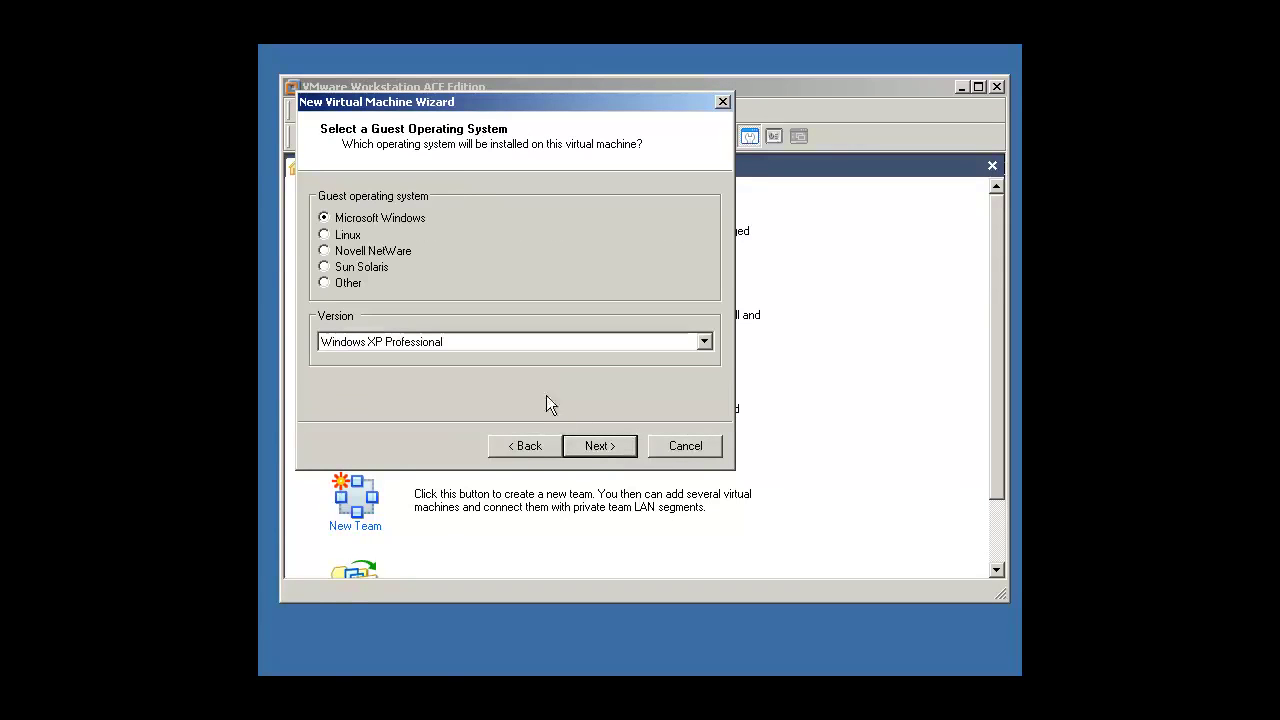
left_click(346, 234)
left_click(391, 341)
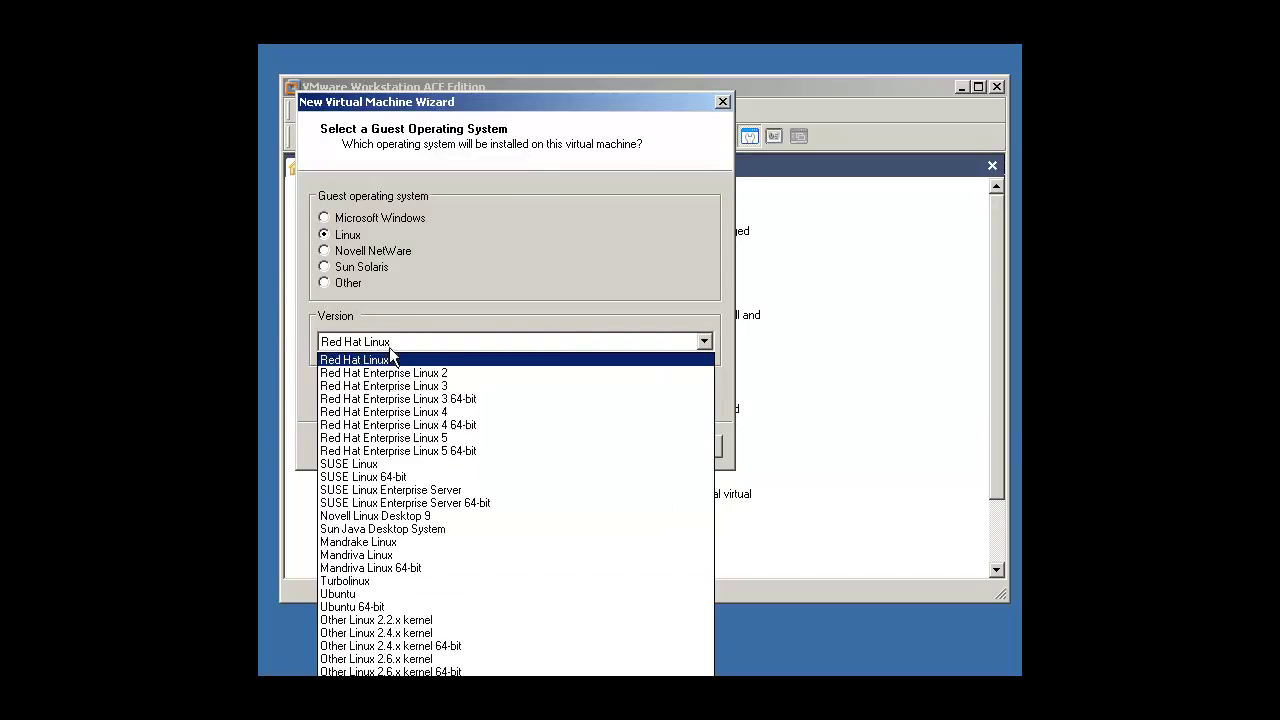
left_click(460, 440)
left_click(600, 446)
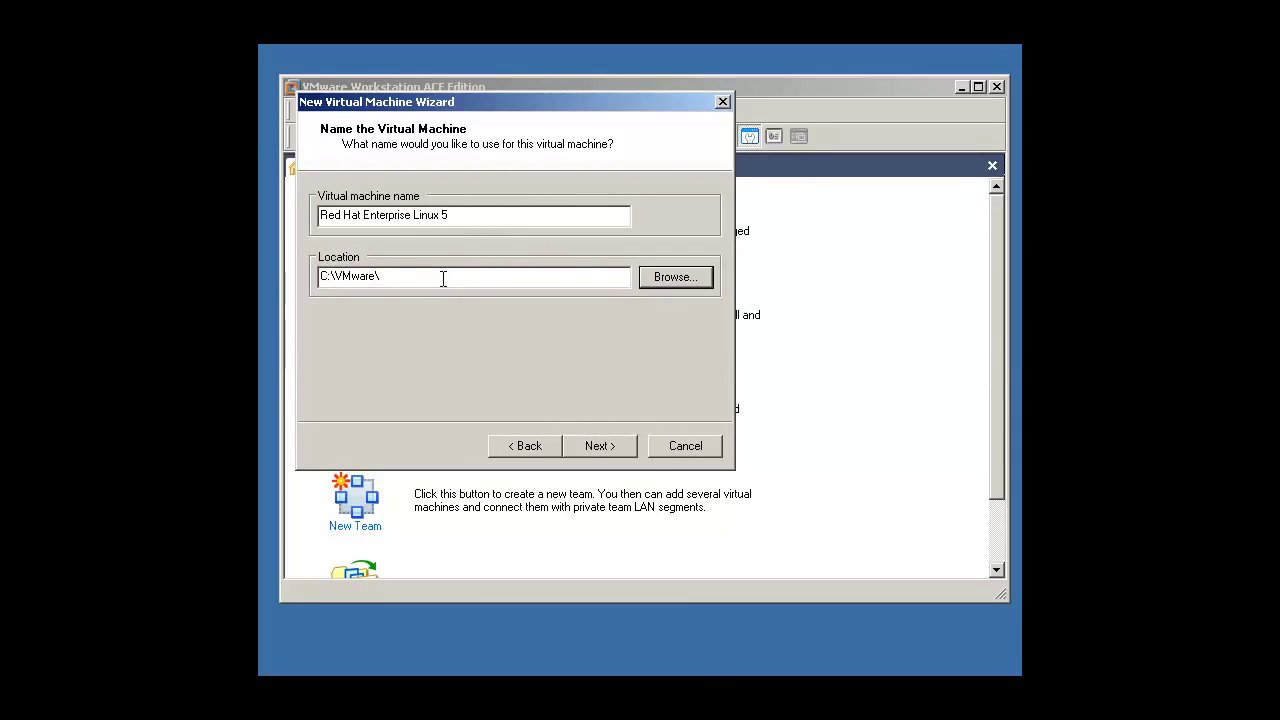
Step: Name the VM 'Oracle on OEL', keep default networking, and give it a pre-allocated 15 GB disk
left_click(478, 274)
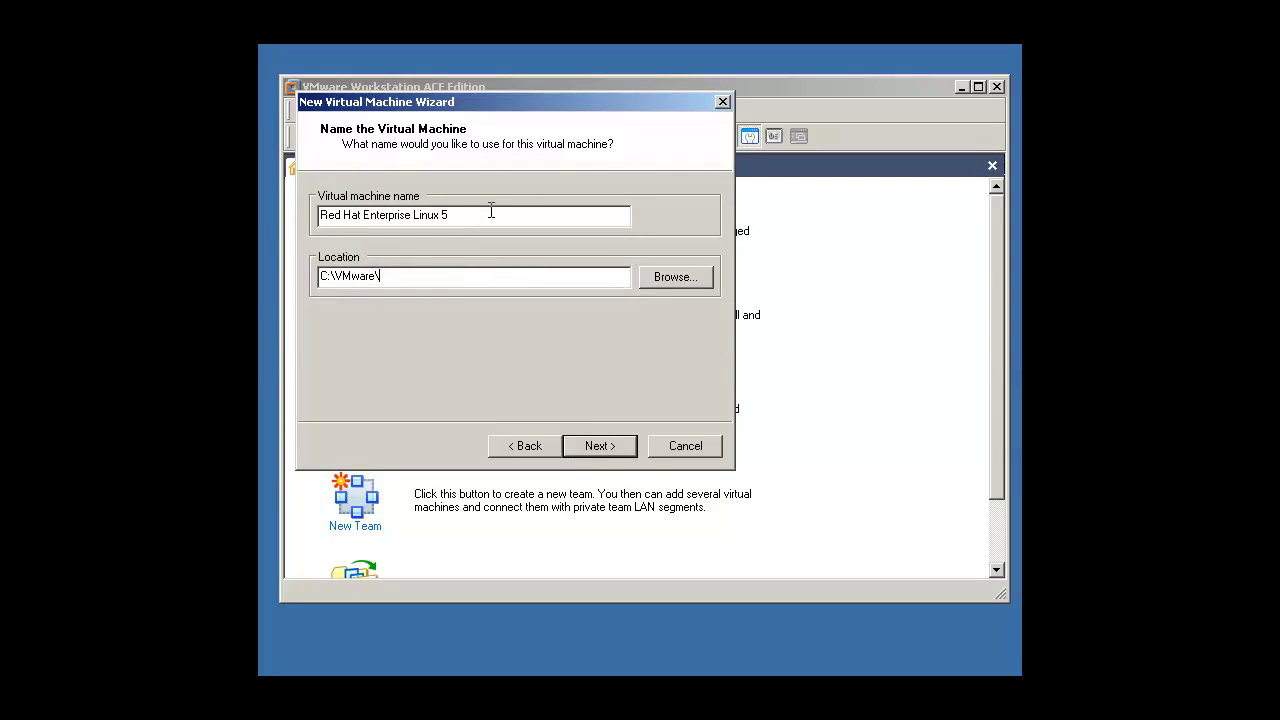
left_click_drag(476, 212, 318, 214)
key("BackSpace")
type("Oracle on OEL")
left_click(604, 447)
left_click(603, 447)
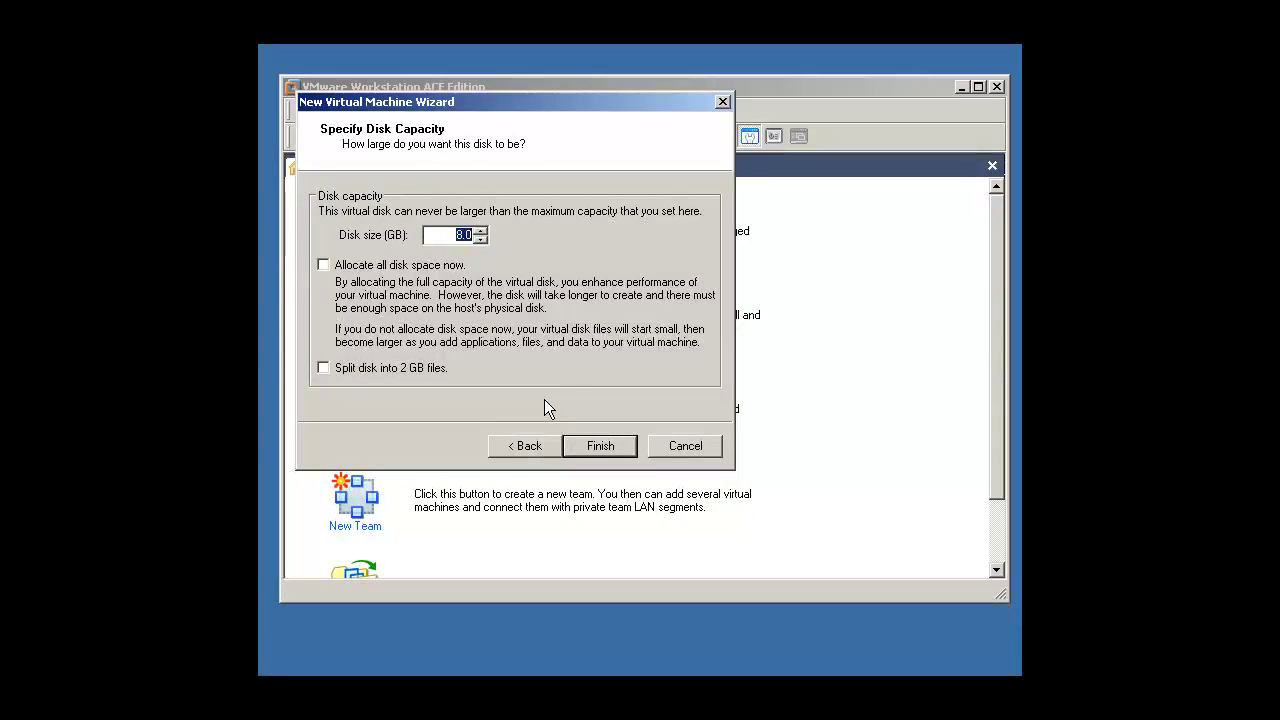
type("15")
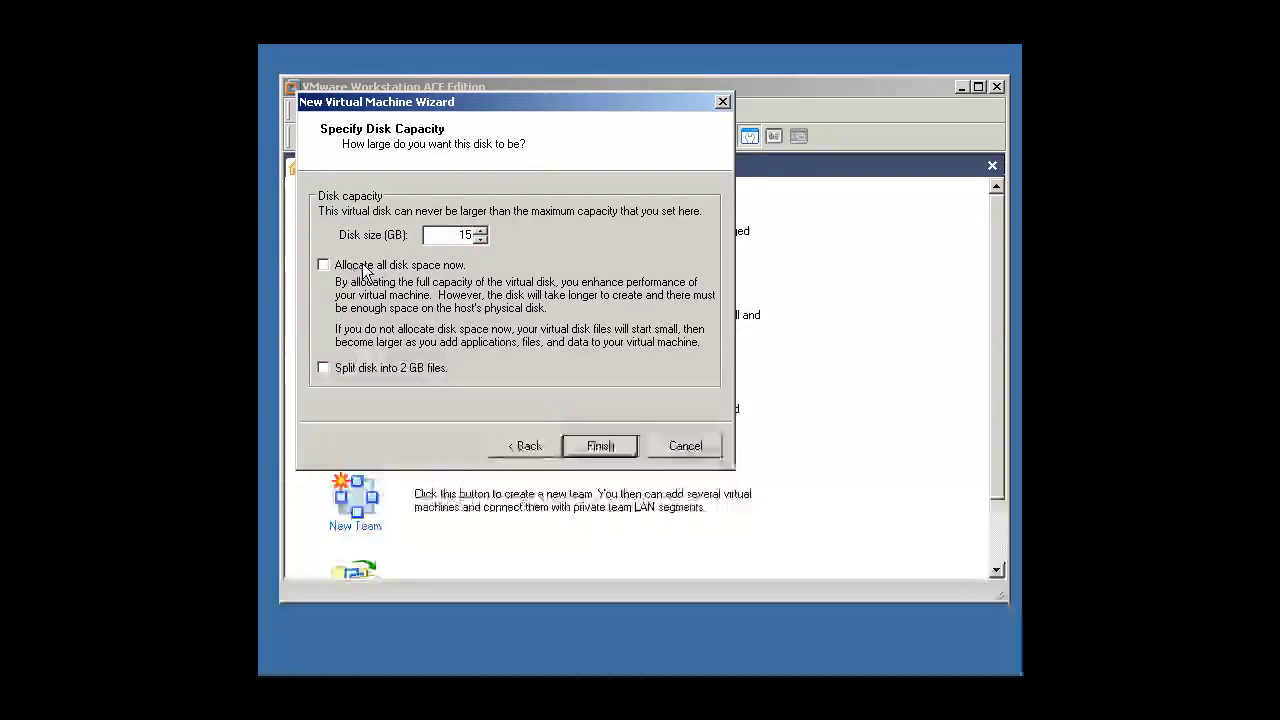
left_click(345, 270)
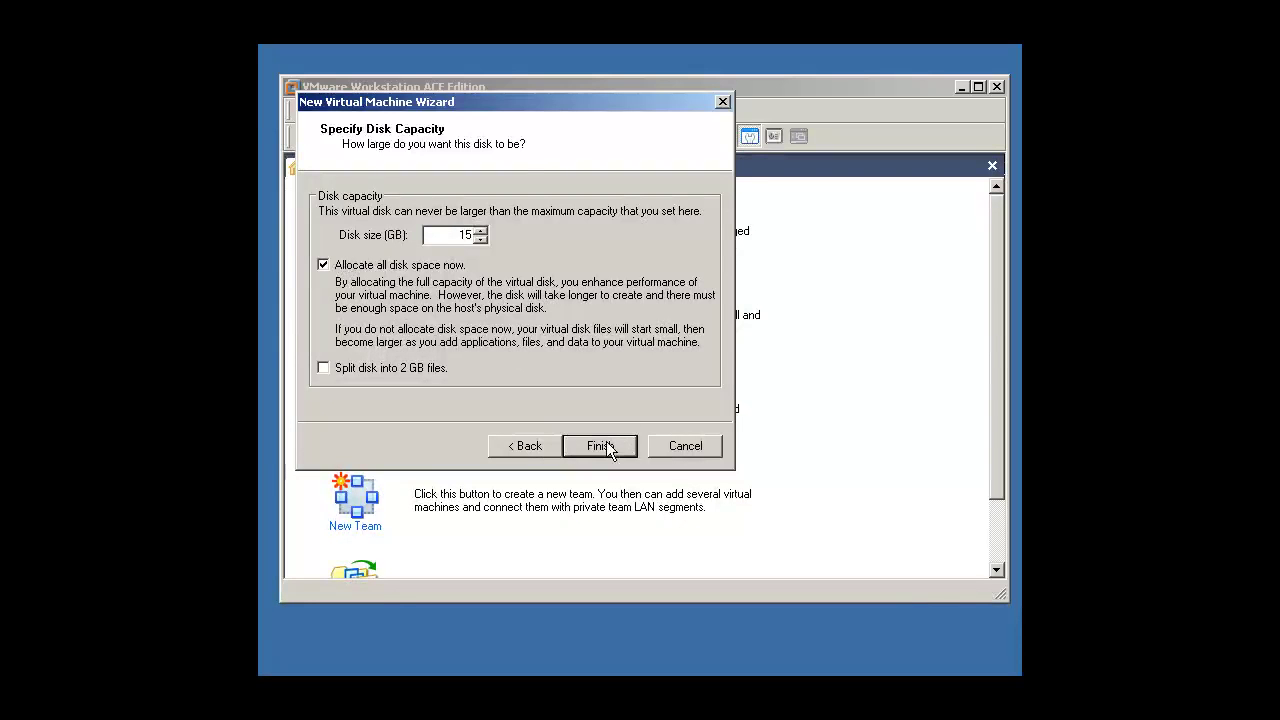
left_click(600, 446)
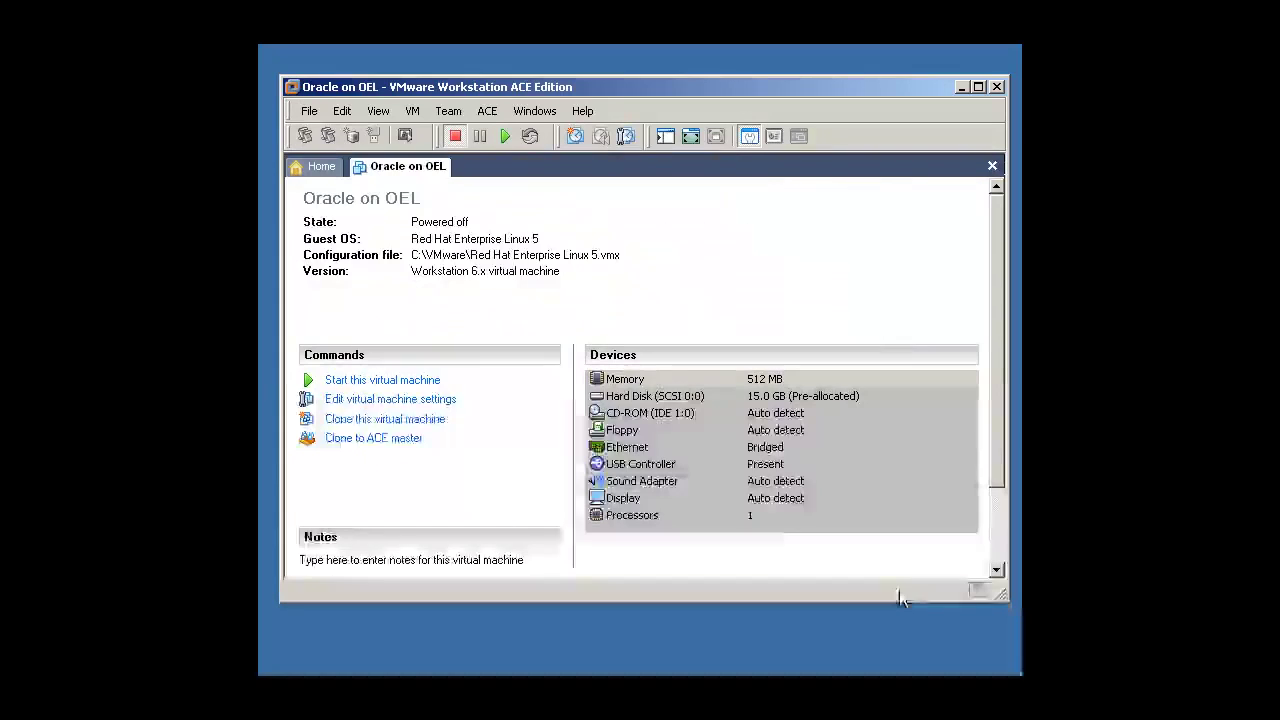
Step: Remove the floppy drive, USB controller and sound adapter from the VM hardware
left_click(362, 405)
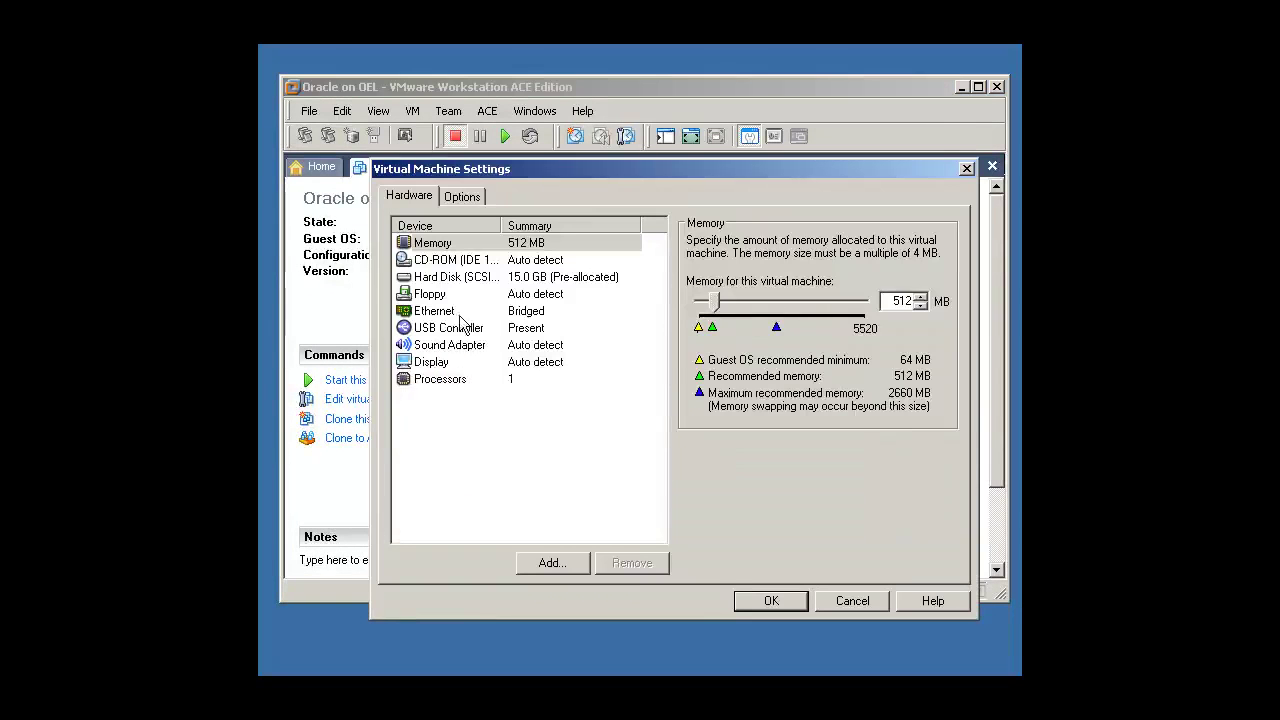
left_click(450, 297)
left_click(631, 562)
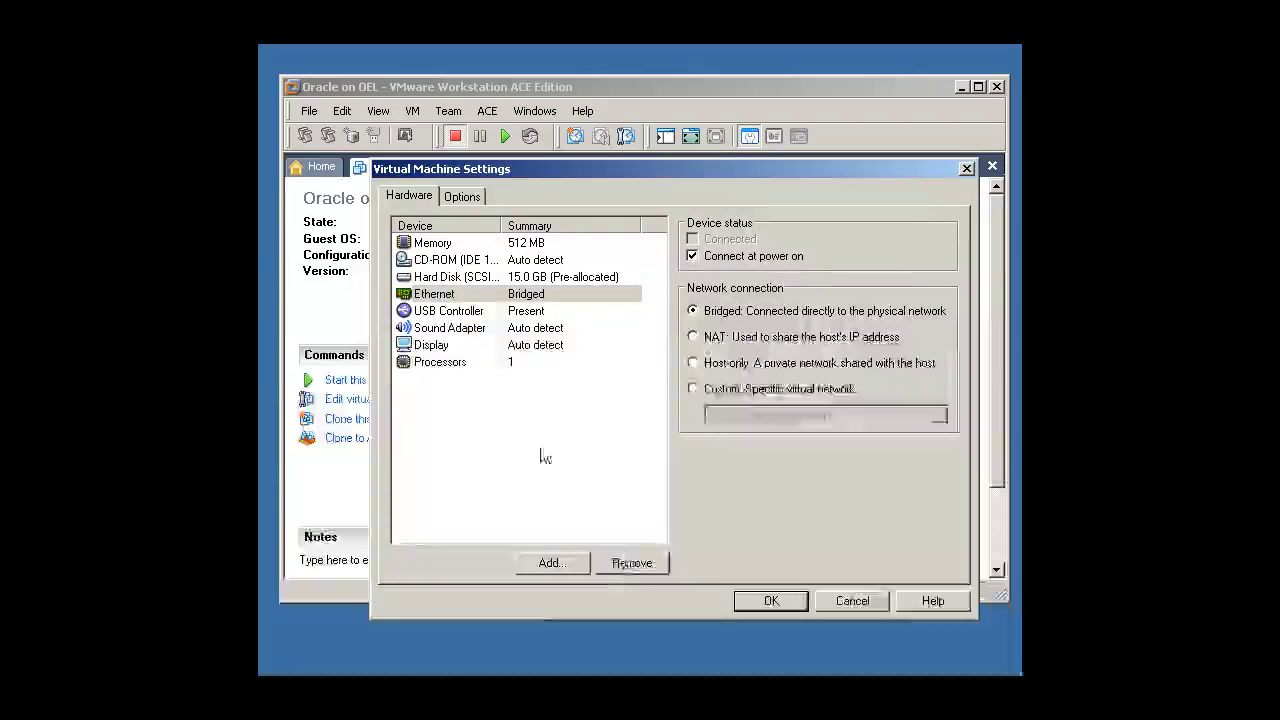
left_click(455, 315)
left_click(624, 563)
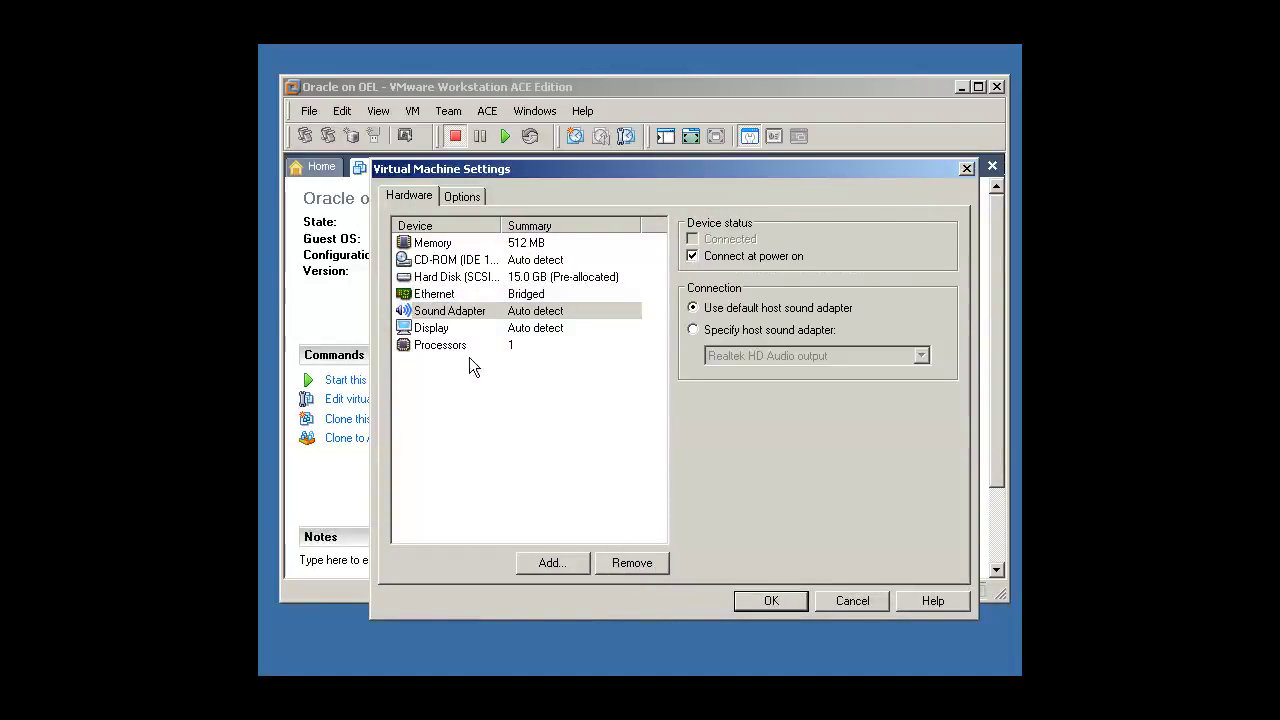
left_click(624, 563)
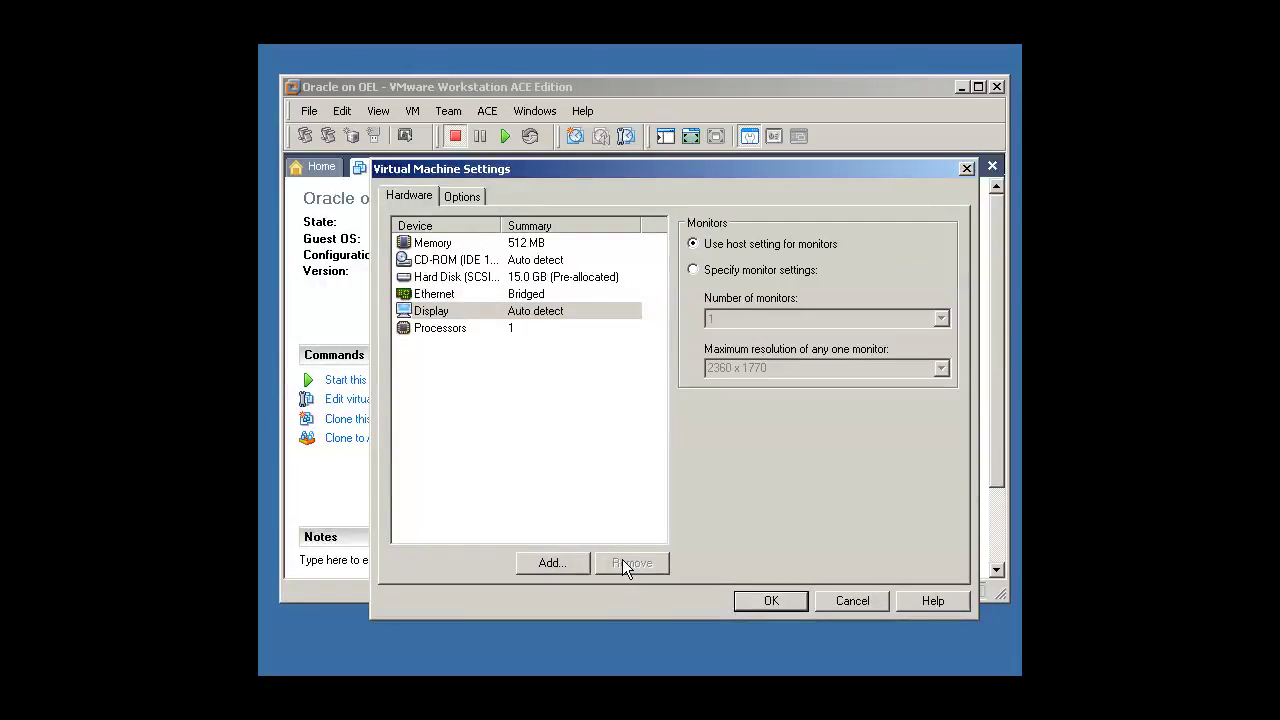
Step: Raise the VM memory from 512 MB to 1024 MB
left_click(478, 245)
double_click(903, 300)
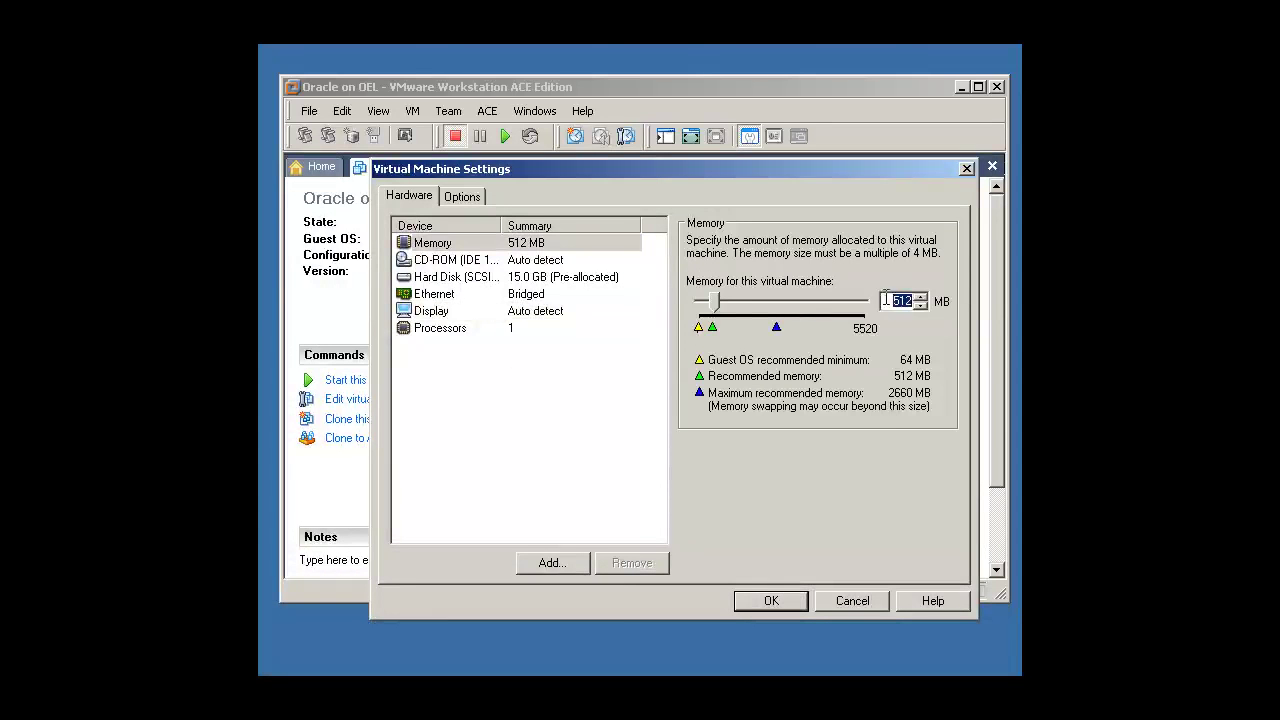
type("1024")
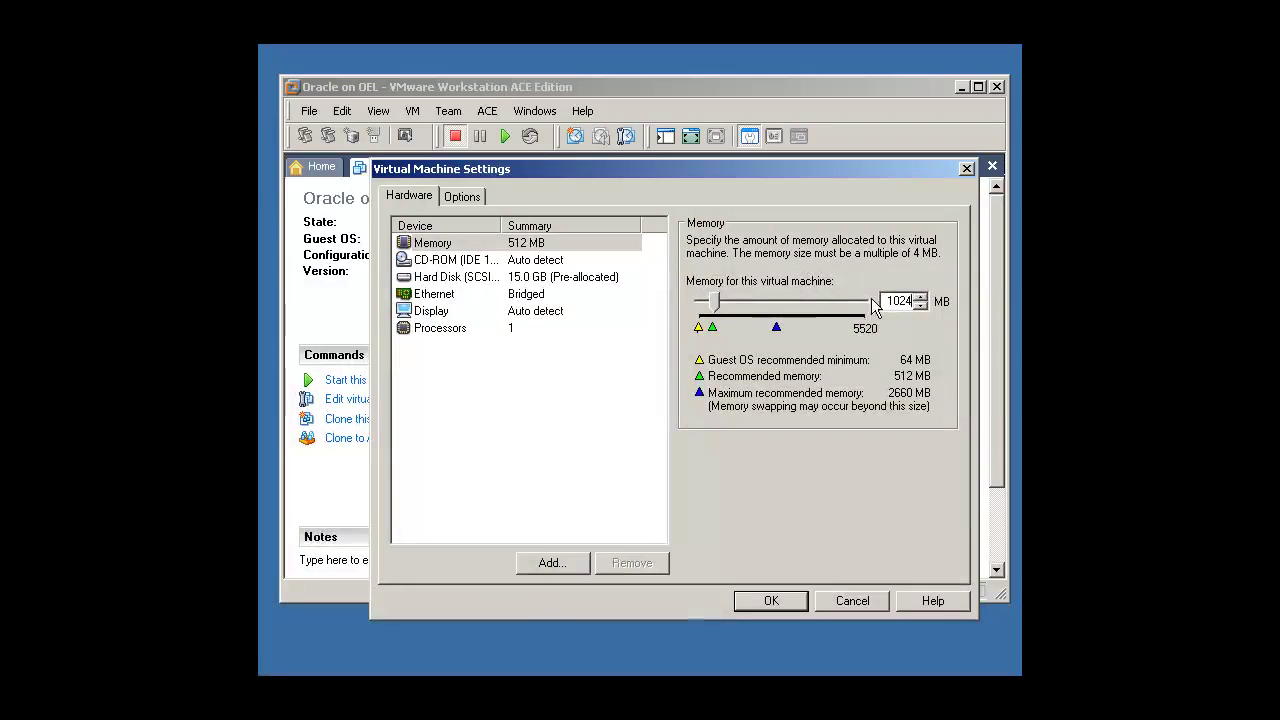
Step: Point the CD-ROM at the installer ISO image and save the hardware settings
left_click(465, 262)
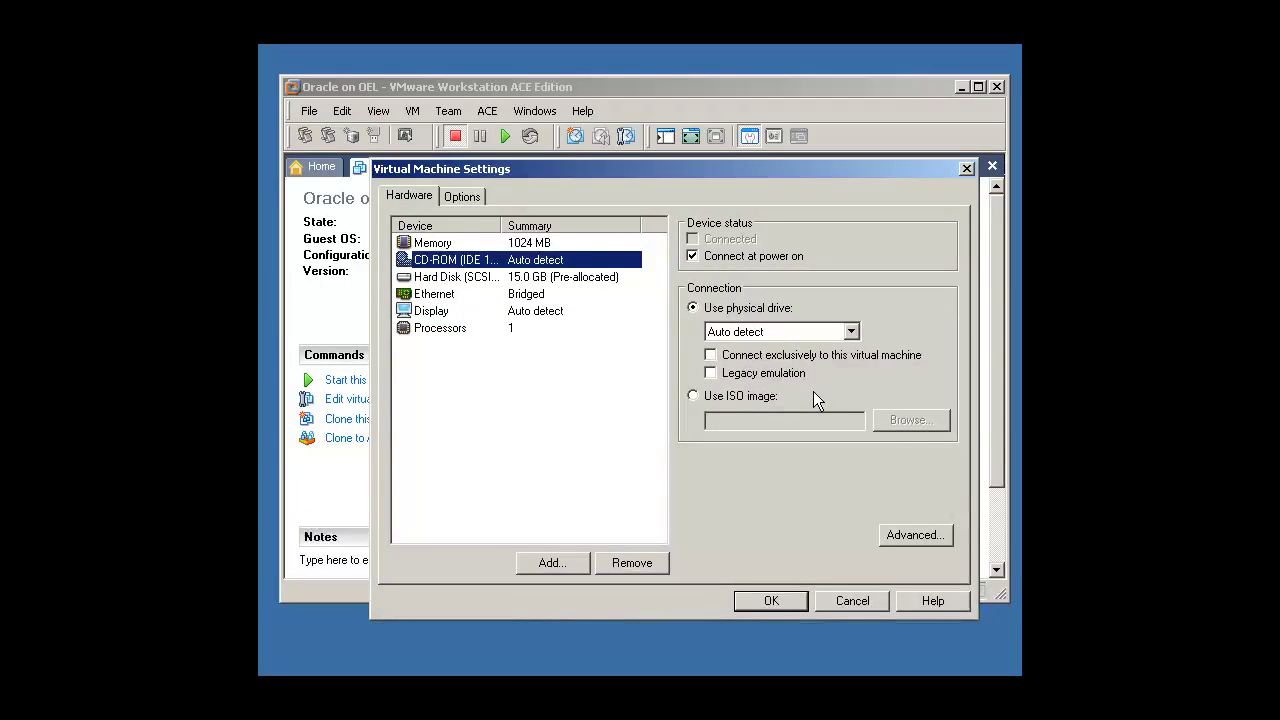
left_click(748, 396)
left_click(911, 420)
double_click(530, 146)
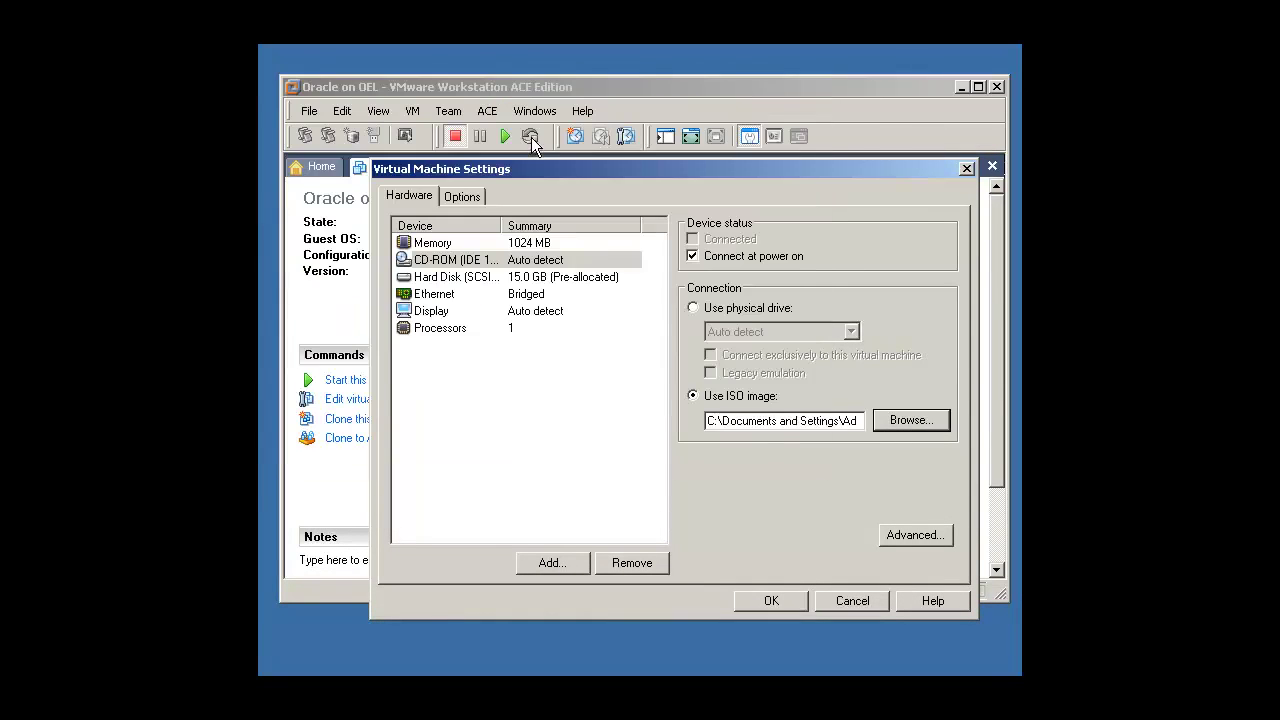
left_click(771, 600)
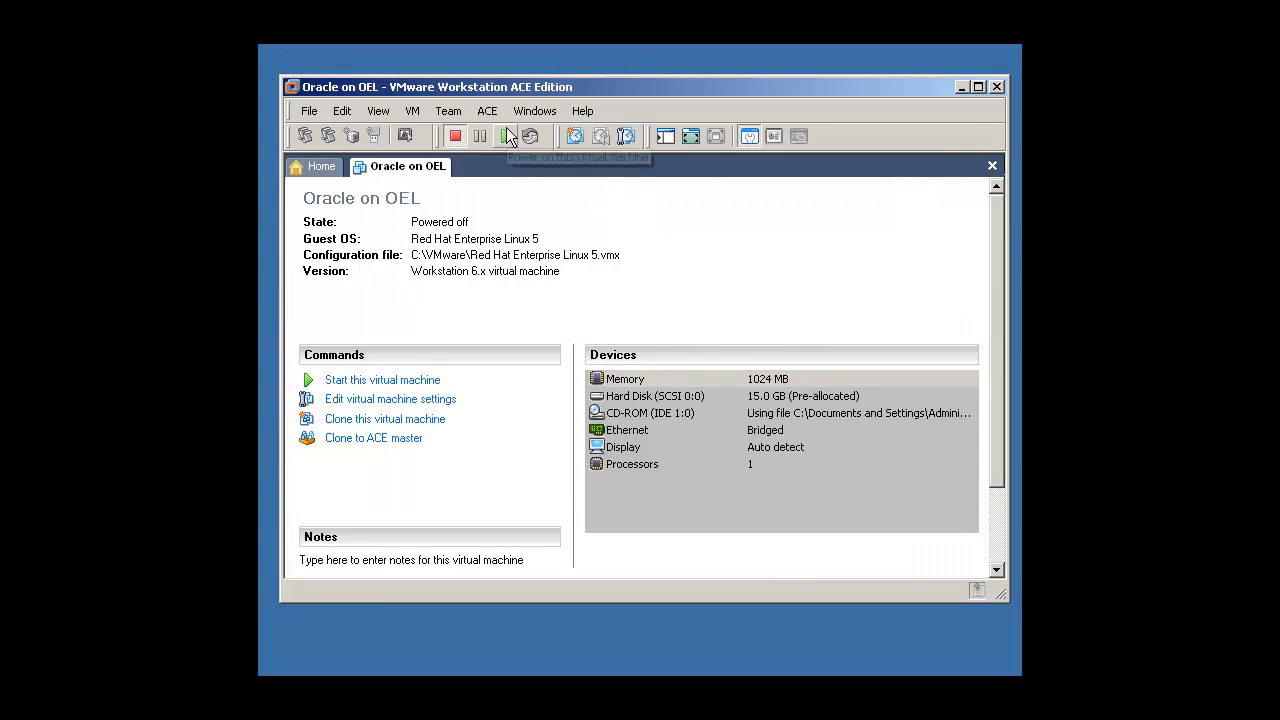
Step: Power on Oracle on OEL, dismiss the bridge warning, boot the installer and skip the media test
left_click(505, 134)
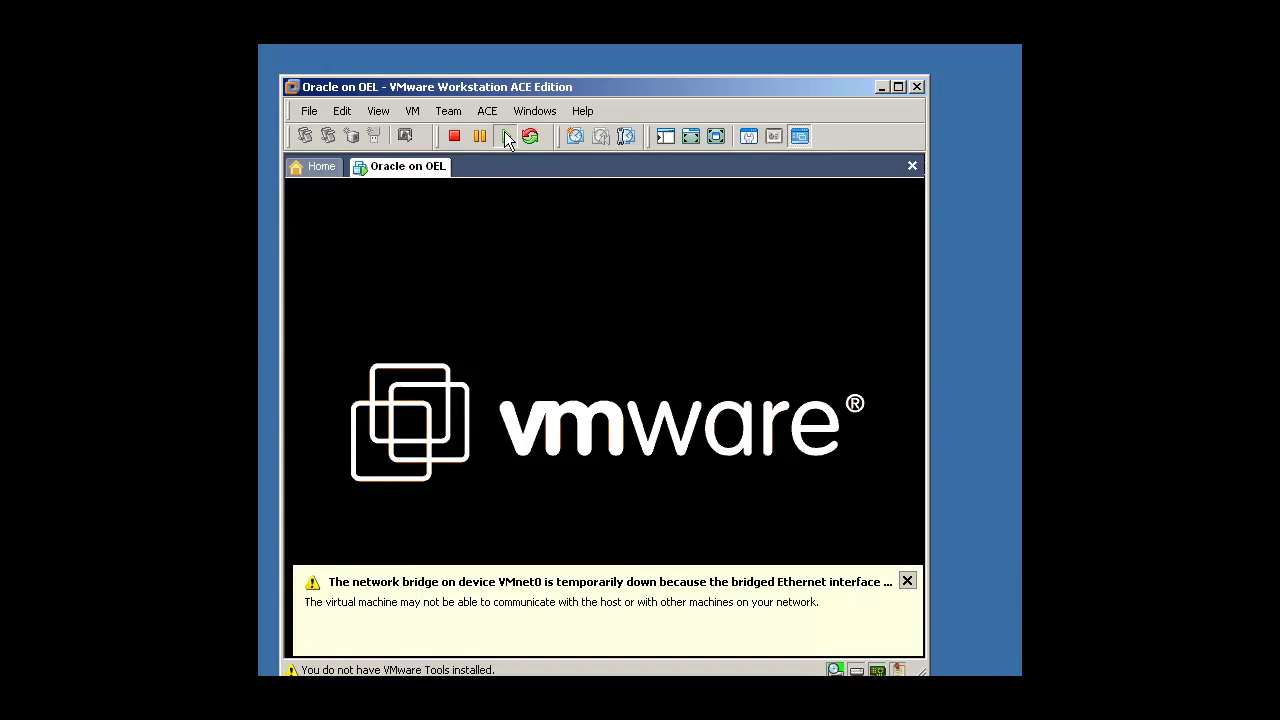
left_click(904, 579)
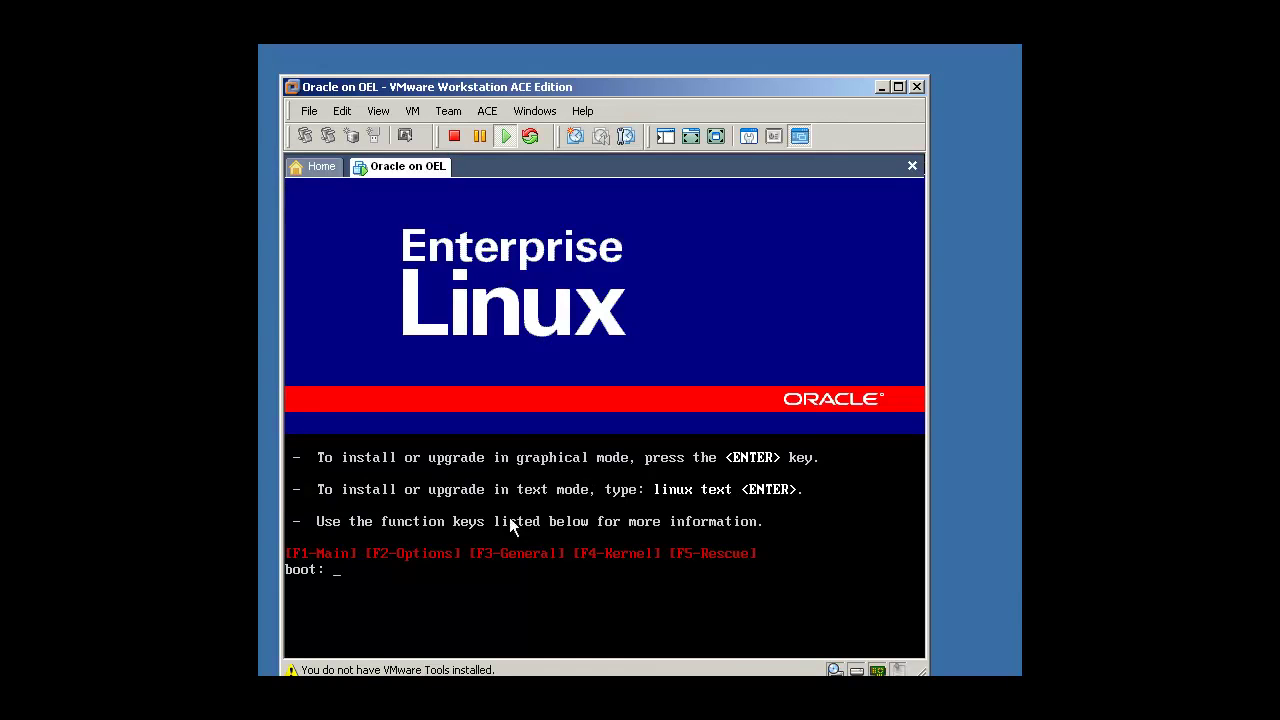
left_click(451, 554)
key("Return")
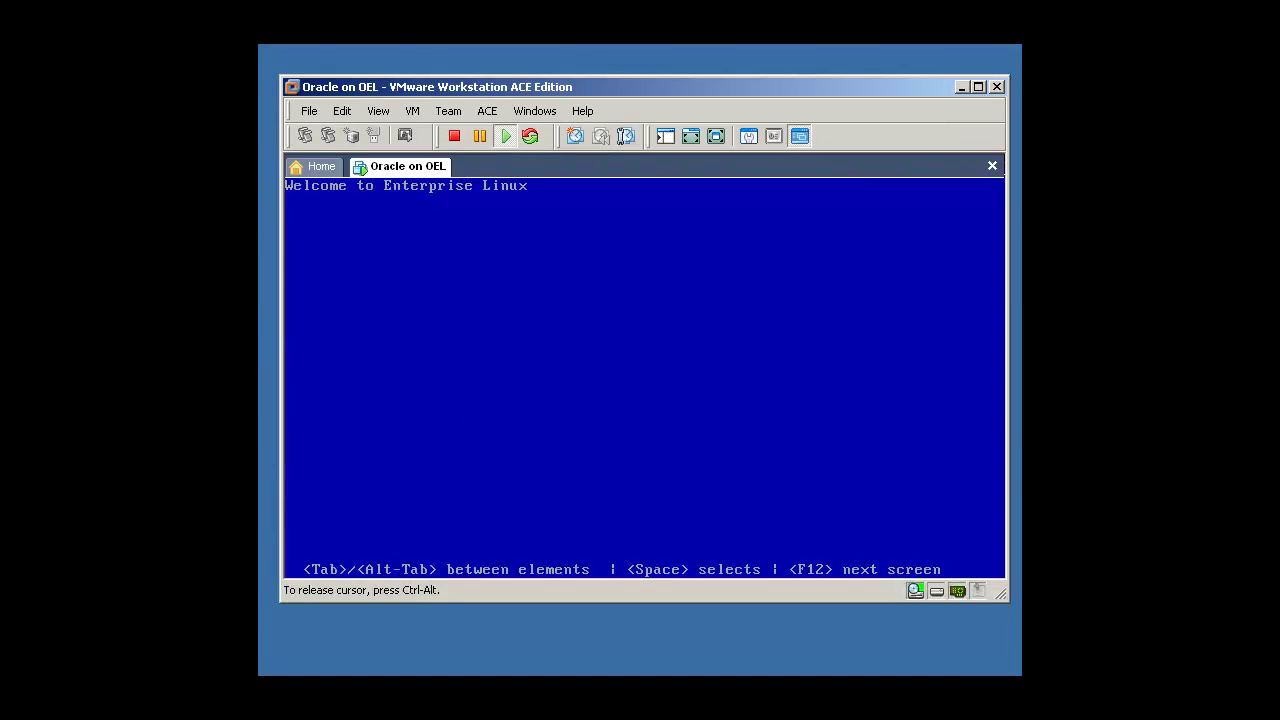
key("Tab")
key("Return")
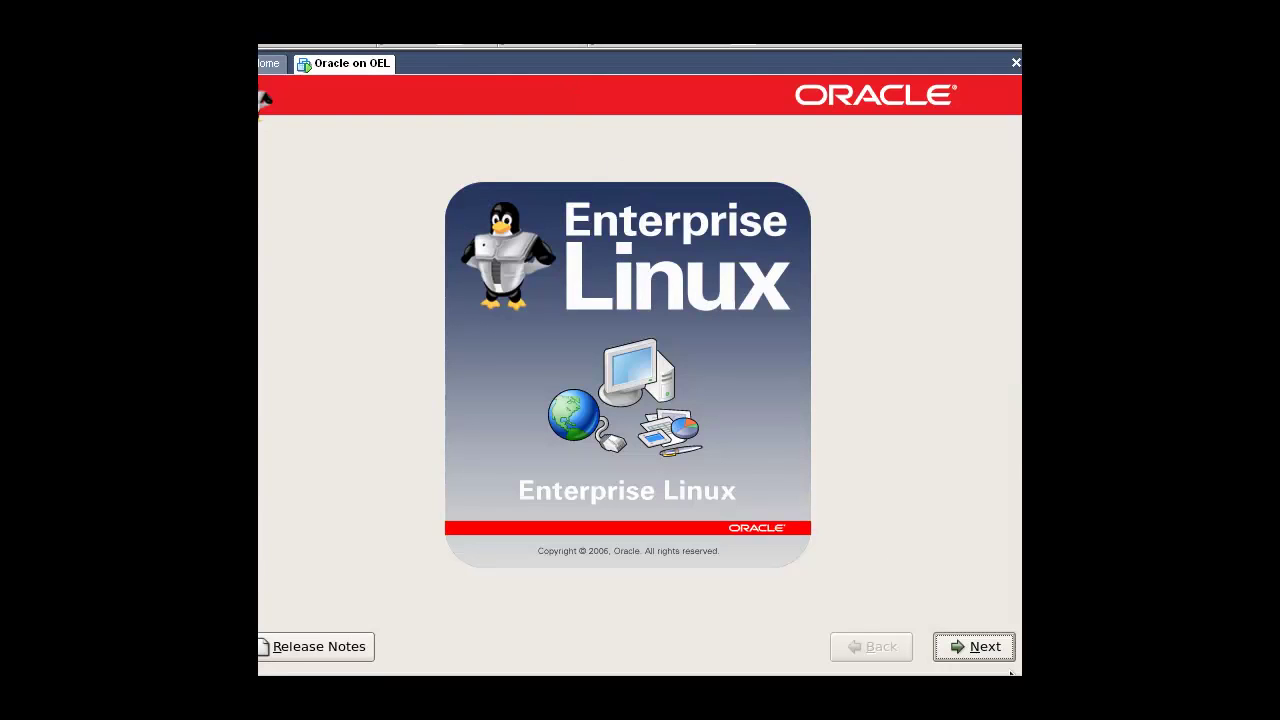
Step: Accept English and the U.S. English keyboard, then agree to initialize drive sda
left_click(979, 651)
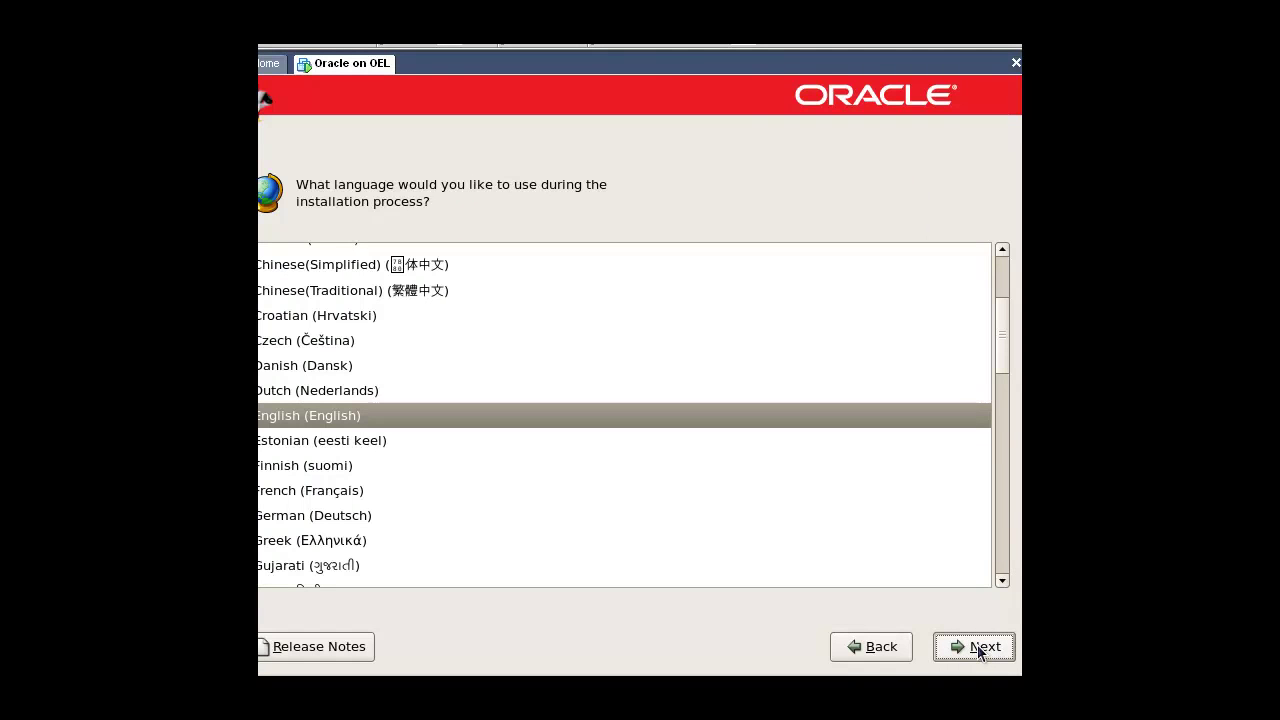
left_click(979, 651)
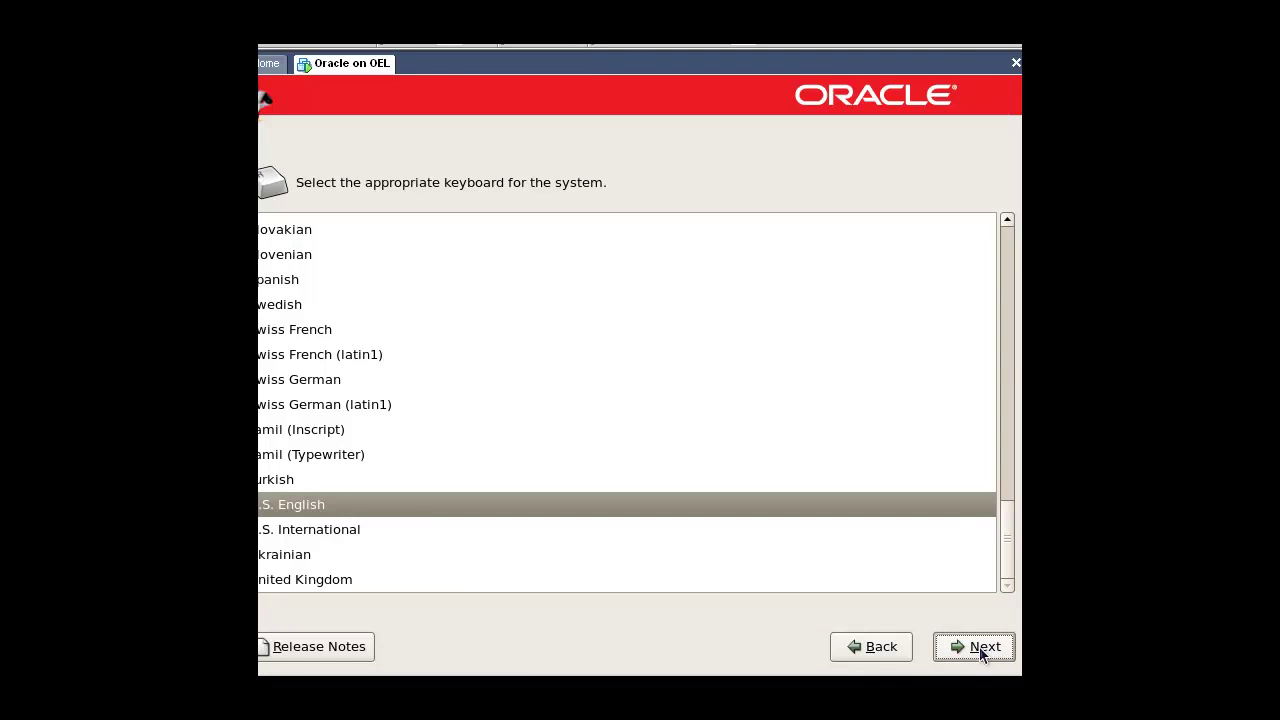
left_click(981, 654)
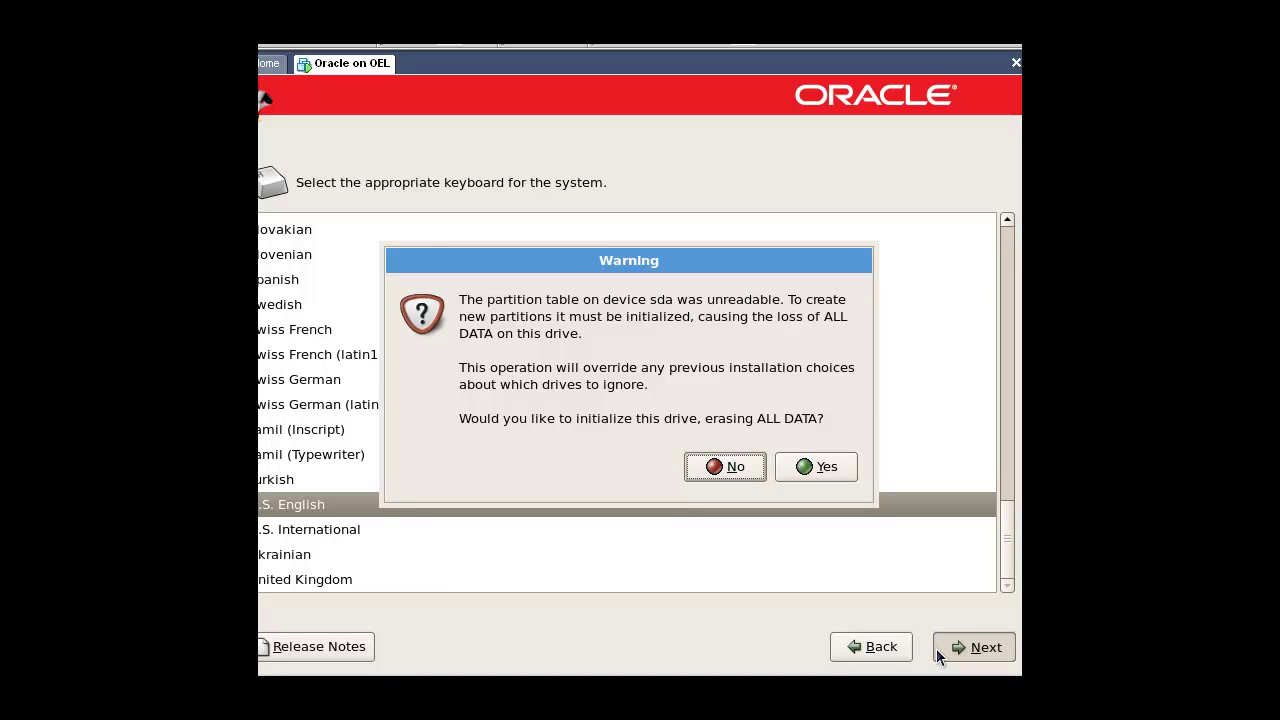
left_click(816, 466)
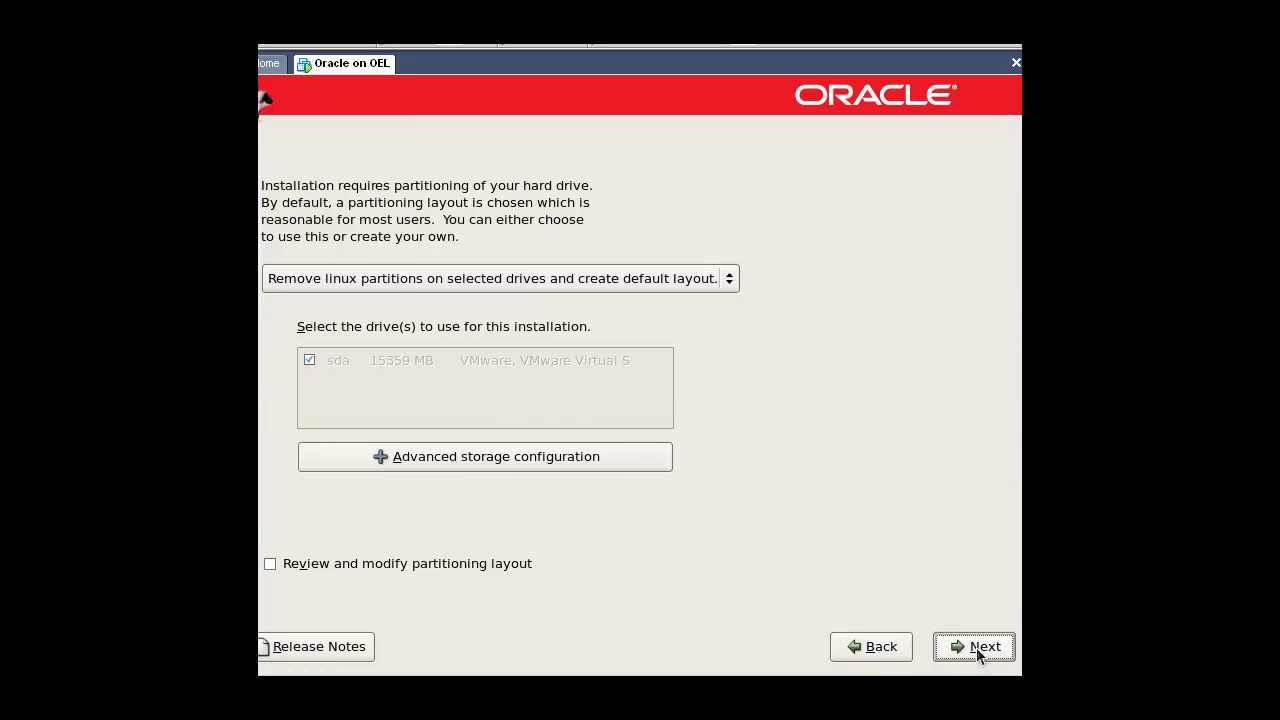
Step: Accept the default partitioning layout and the automatic DHCP network settings
left_click(977, 651)
left_click(834, 452)
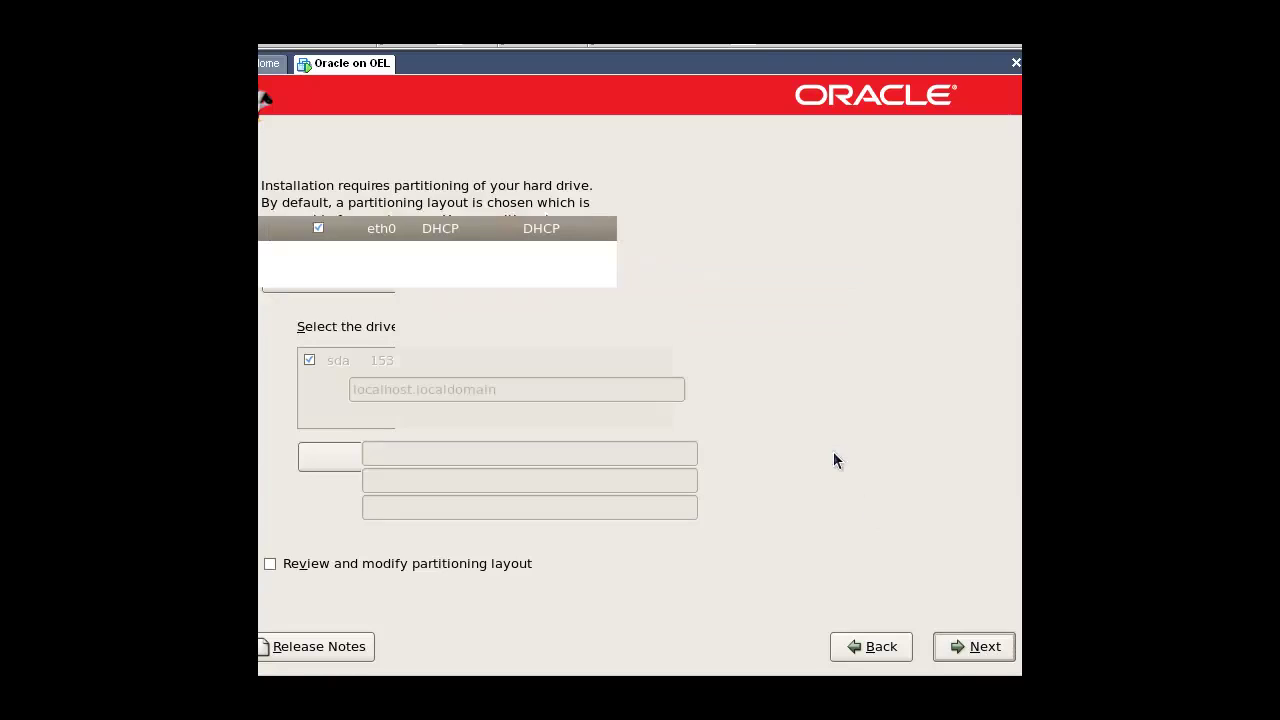
left_click(979, 646)
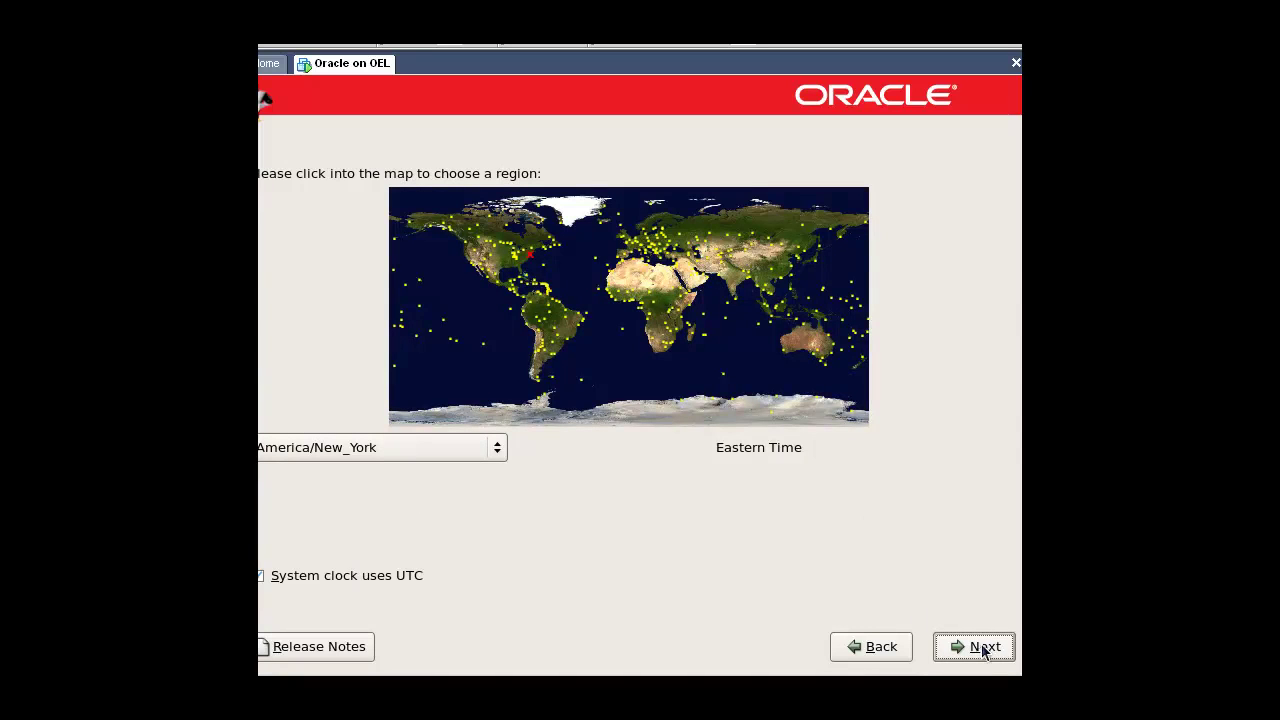
Step: Set the time zone to Asia/Baku
left_click(690, 268)
left_click(742, 375)
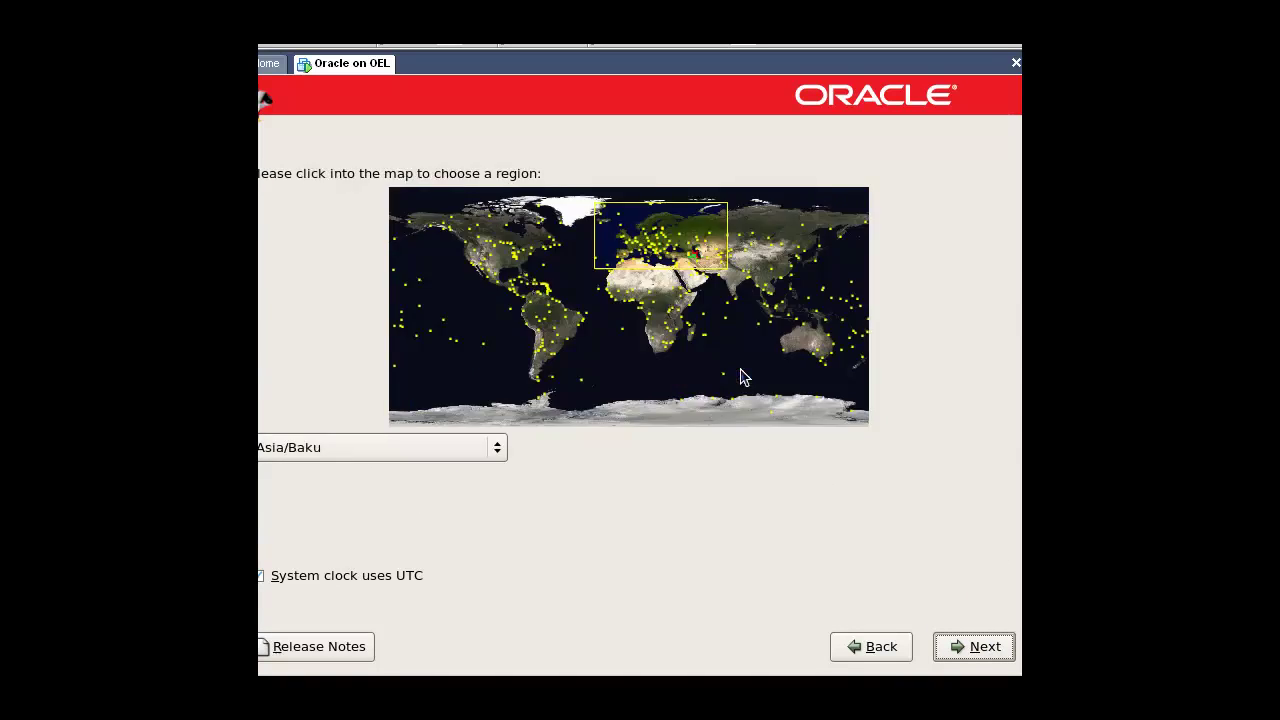
left_click(953, 655)
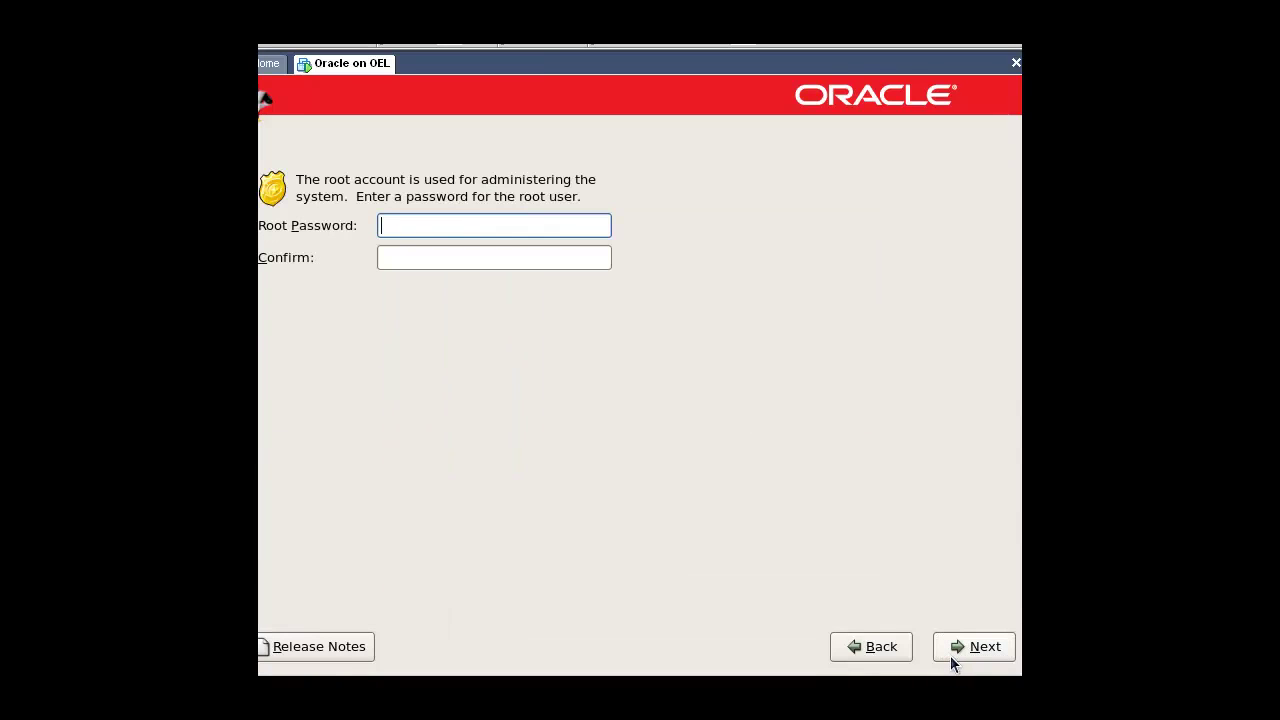
Step: Enter and confirm the root password
type("oracle")
key("Tab")
type("oracle")
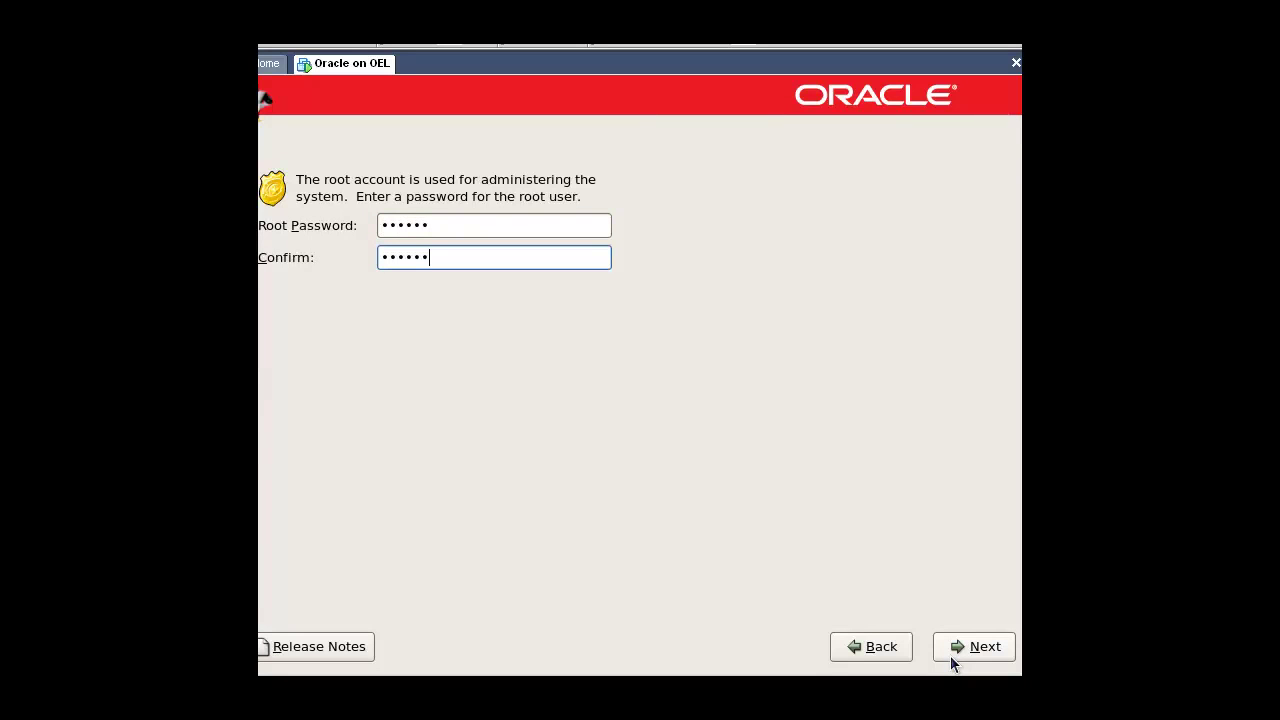
left_click(951, 649)
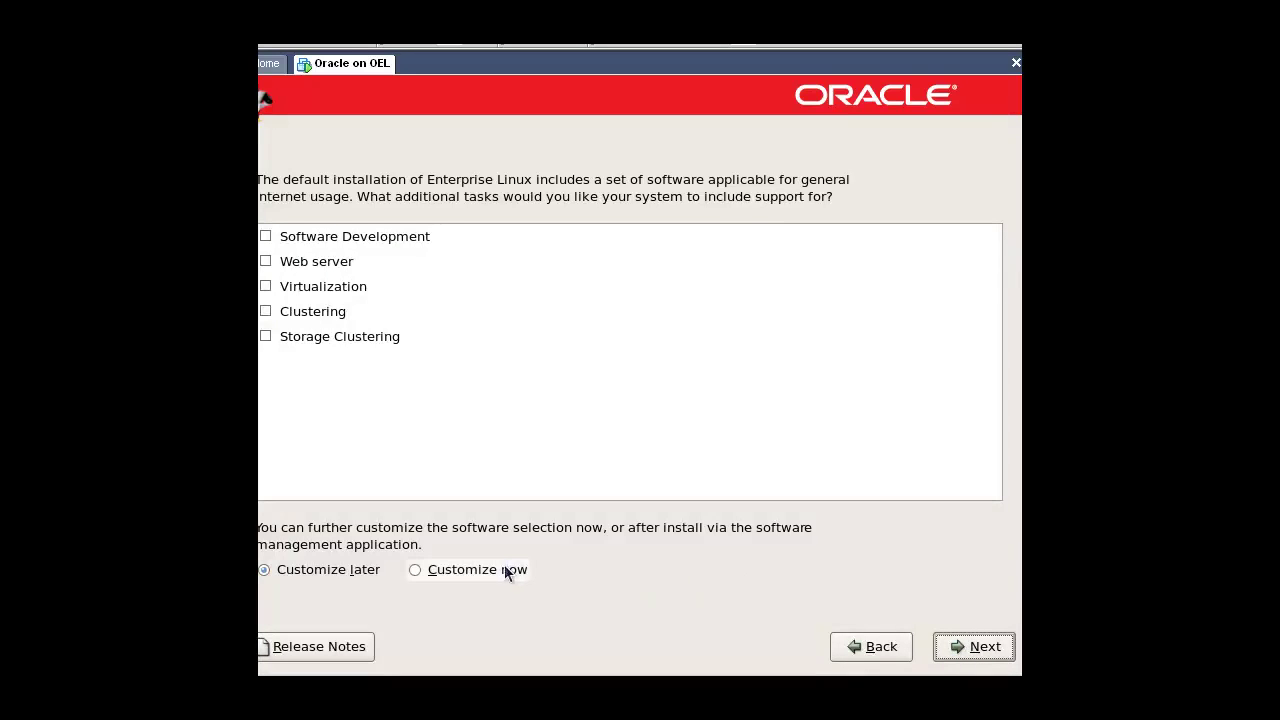
Step: Customize packages, dropping Editors, Games, Graphics, Office, Sound and Video, Text-based Internet
left_click(503, 570)
left_click(976, 651)
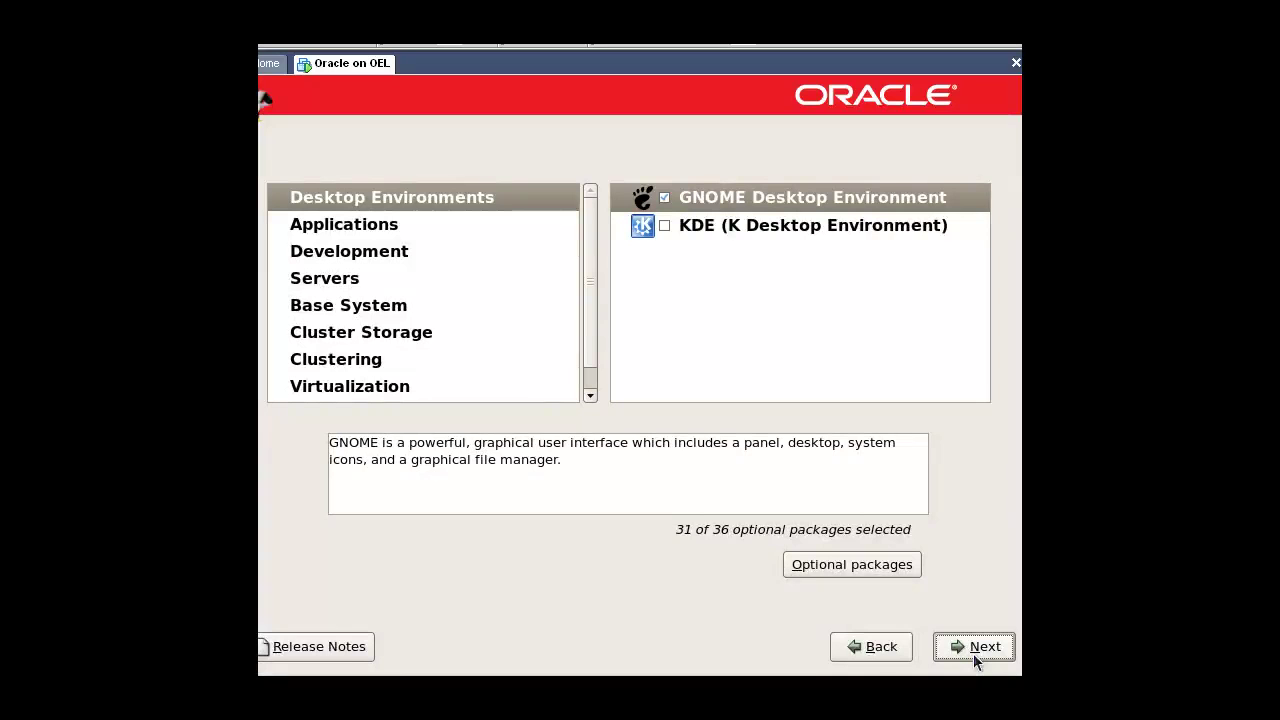
left_click(366, 225)
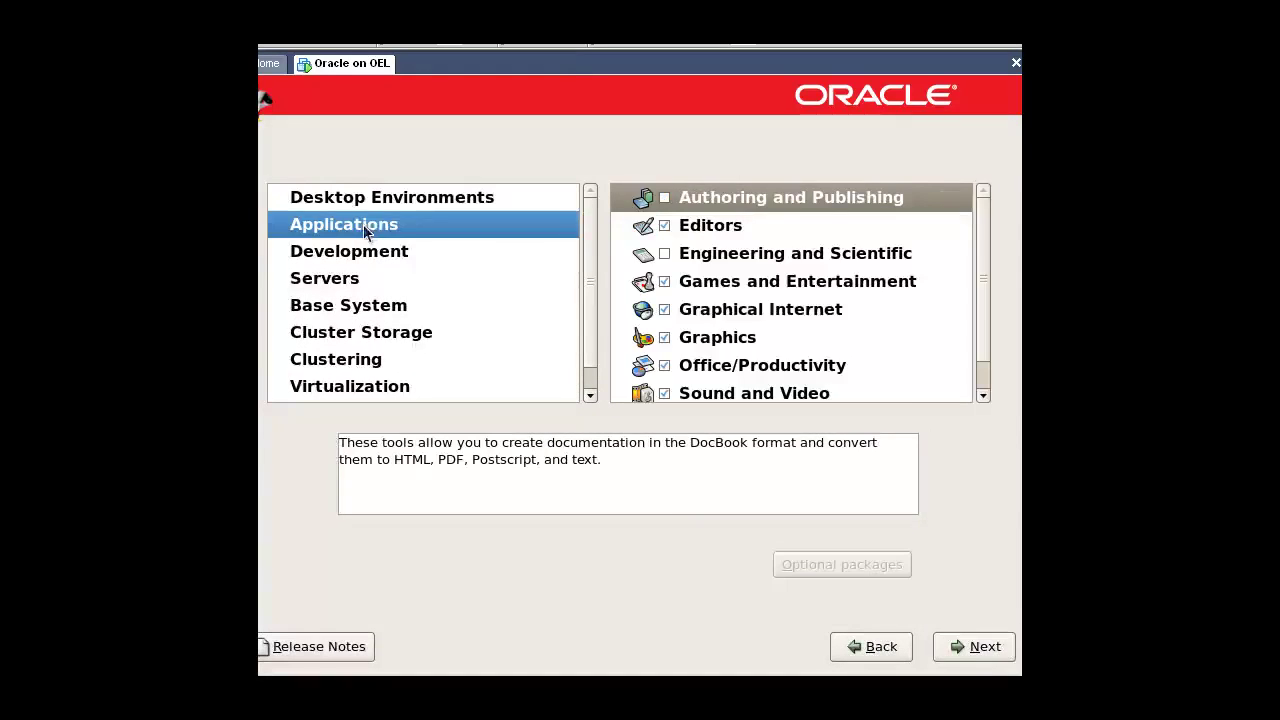
left_click(664, 228)
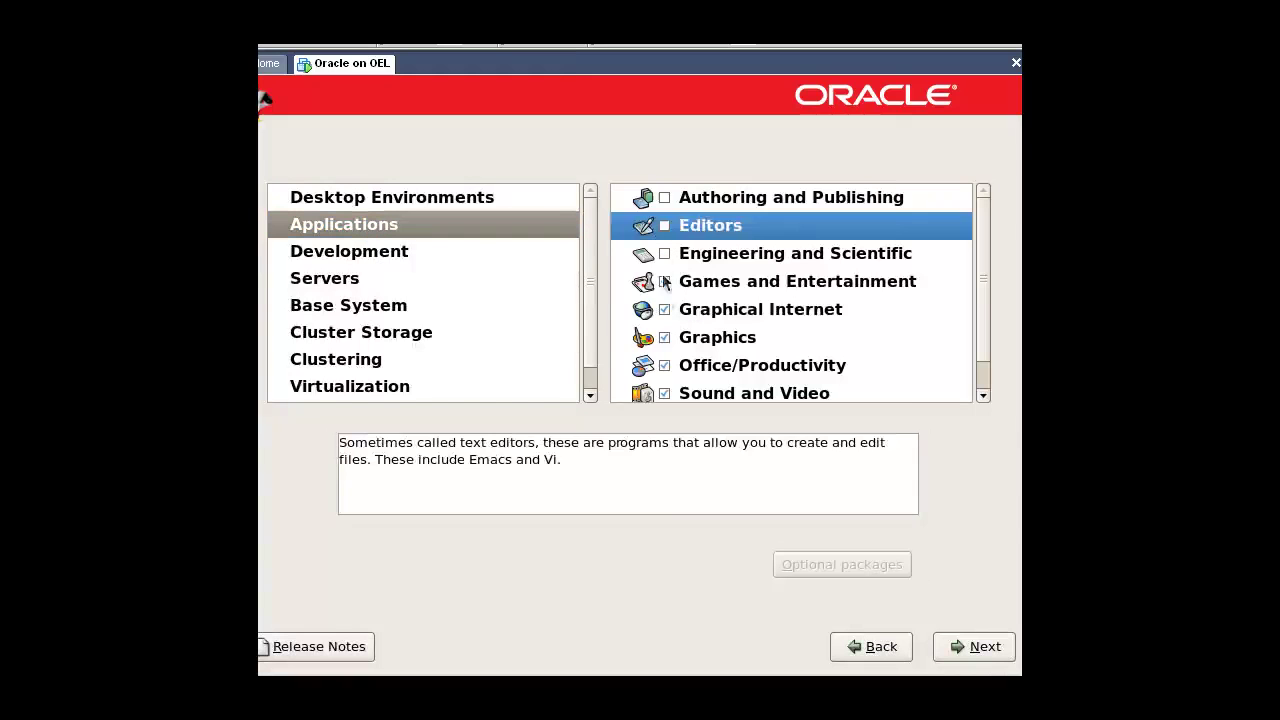
left_click(664, 281)
left_click(664, 337)
left_click(664, 365)
left_click(664, 392)
scroll(684, 379, "down", 1)
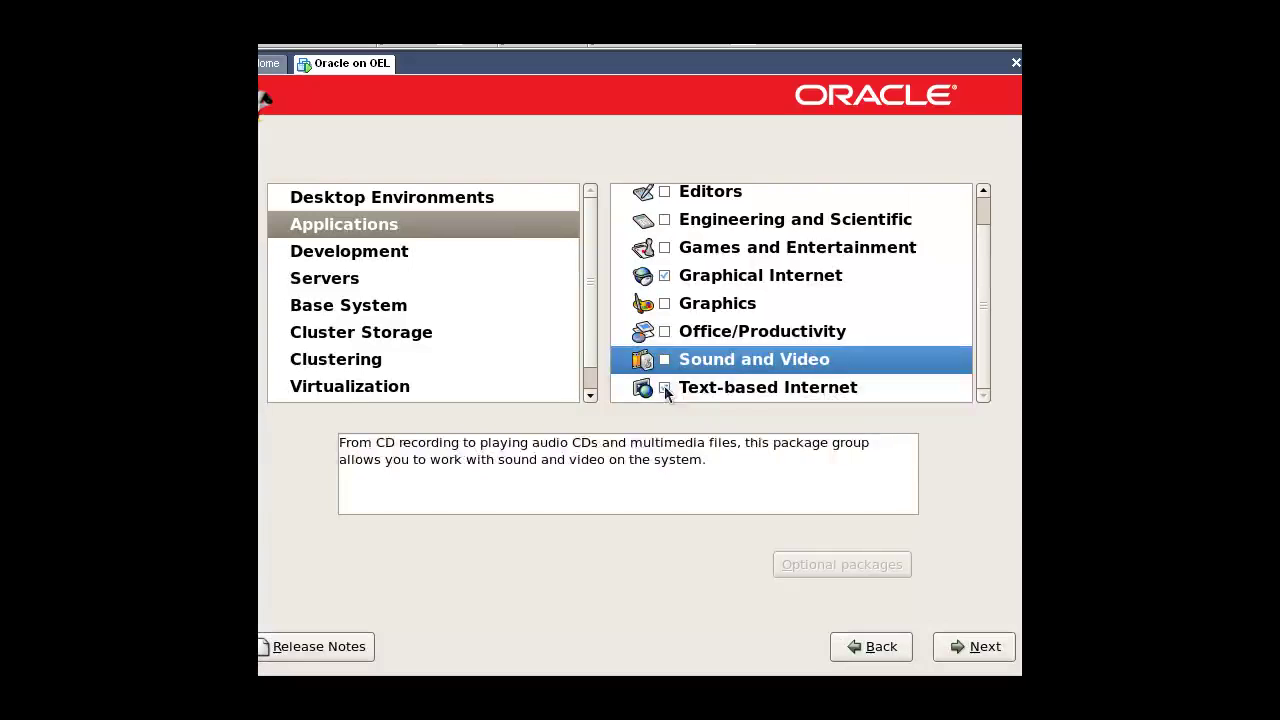
left_click(665, 387)
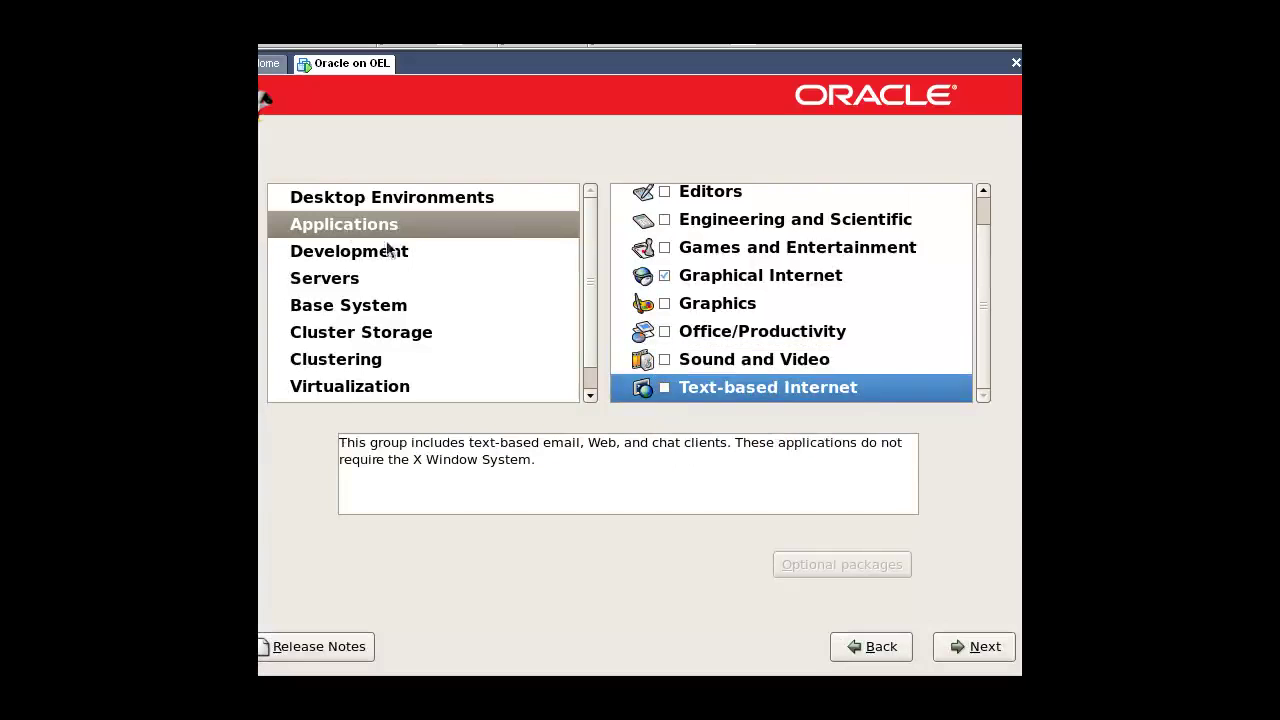
Step: Include Development Libraries, Development Tools, GNOME, Java, Legacy and X Software Development groups
left_click(336, 256)
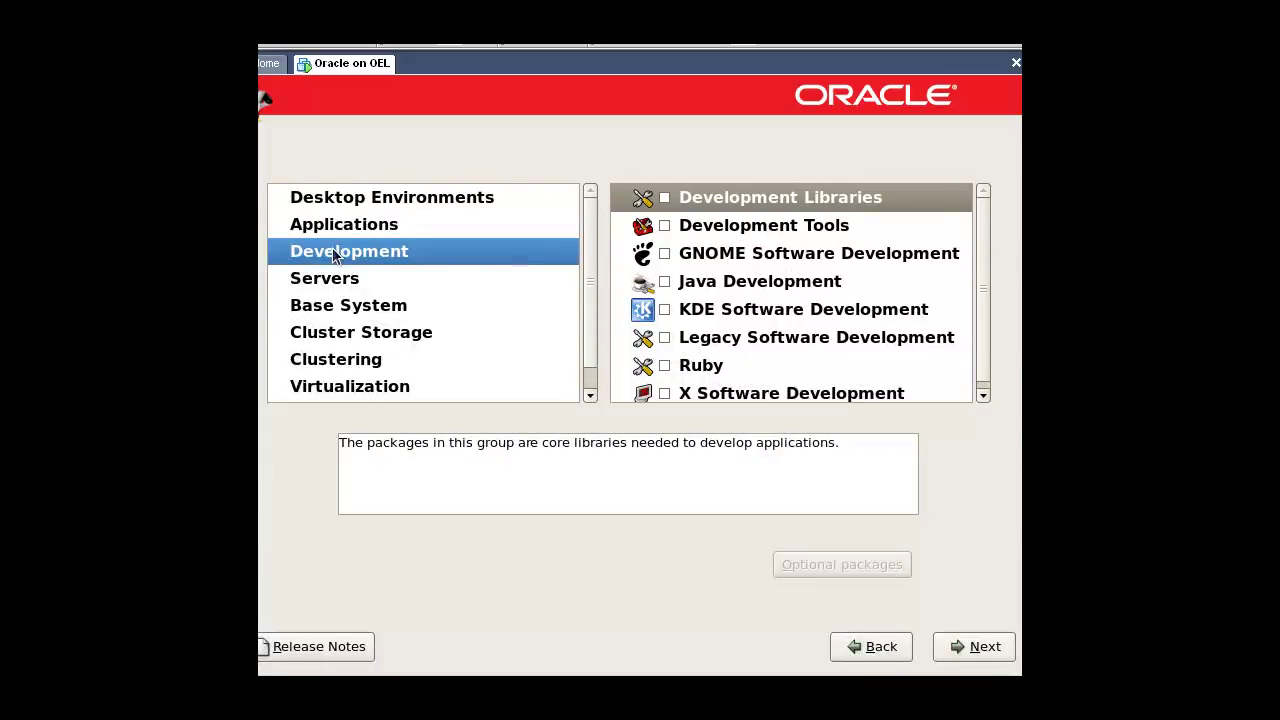
left_click(664, 198)
left_click(664, 226)
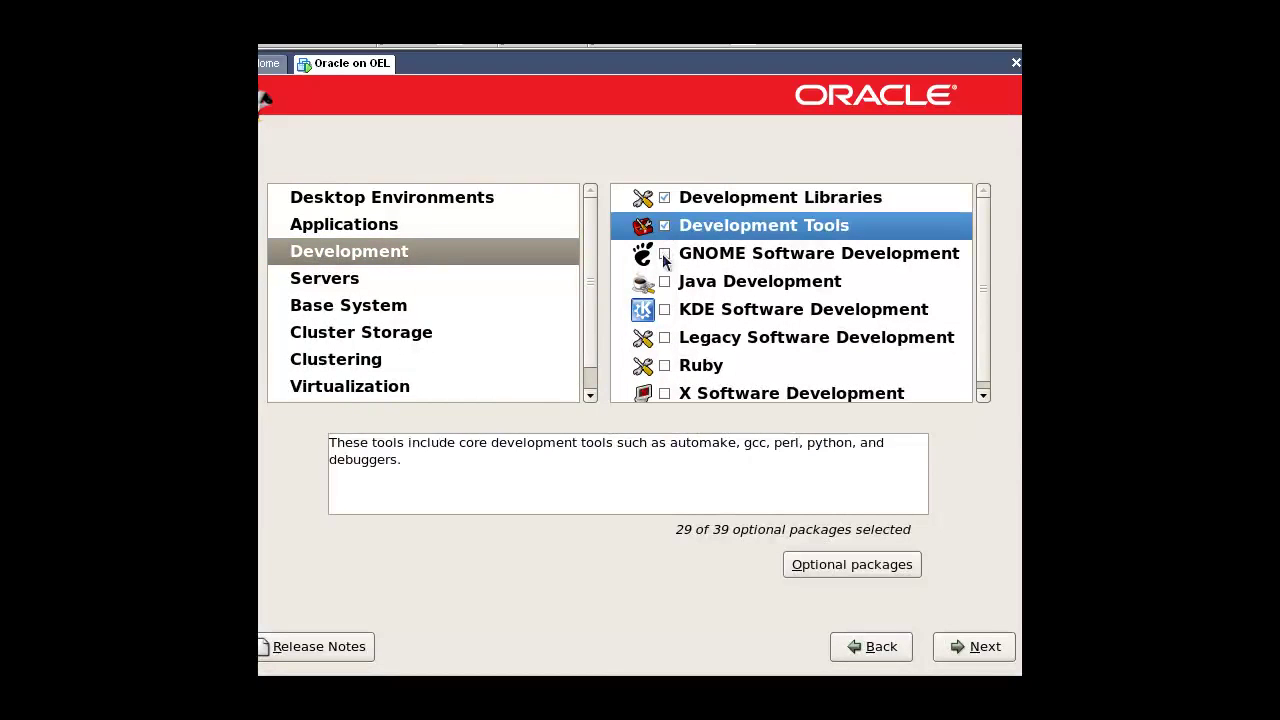
left_click(664, 254)
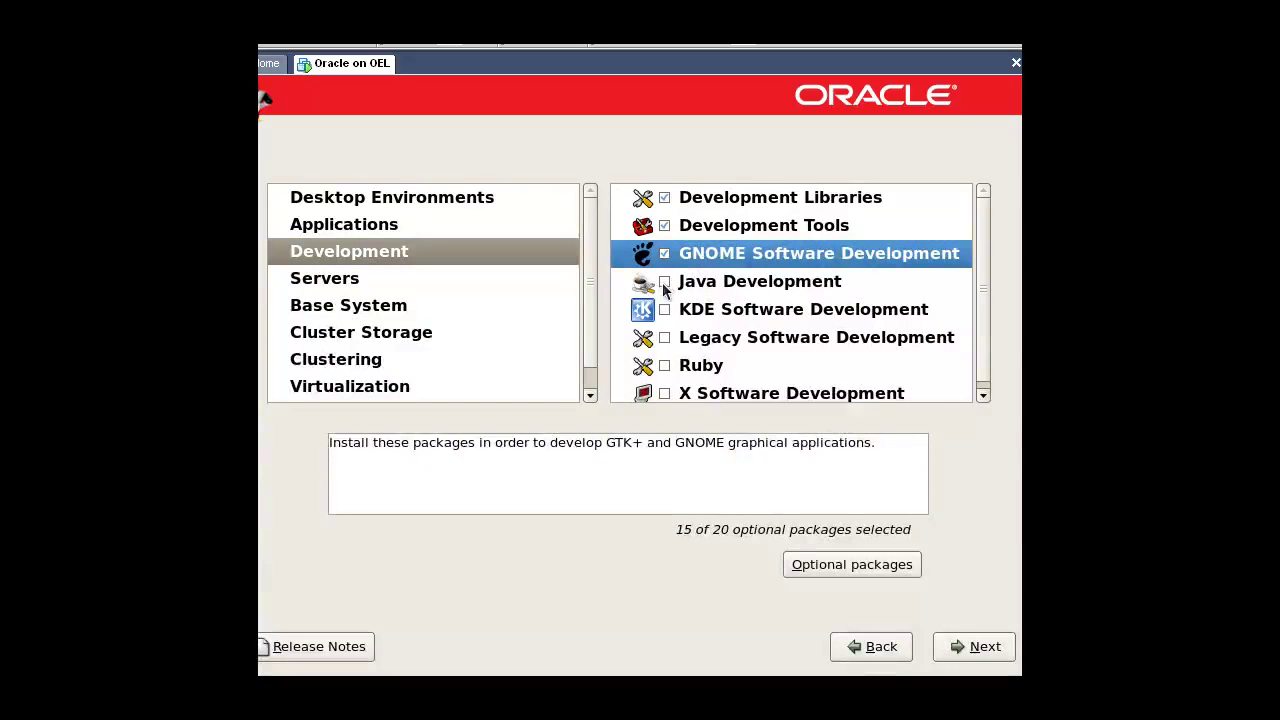
left_click(664, 282)
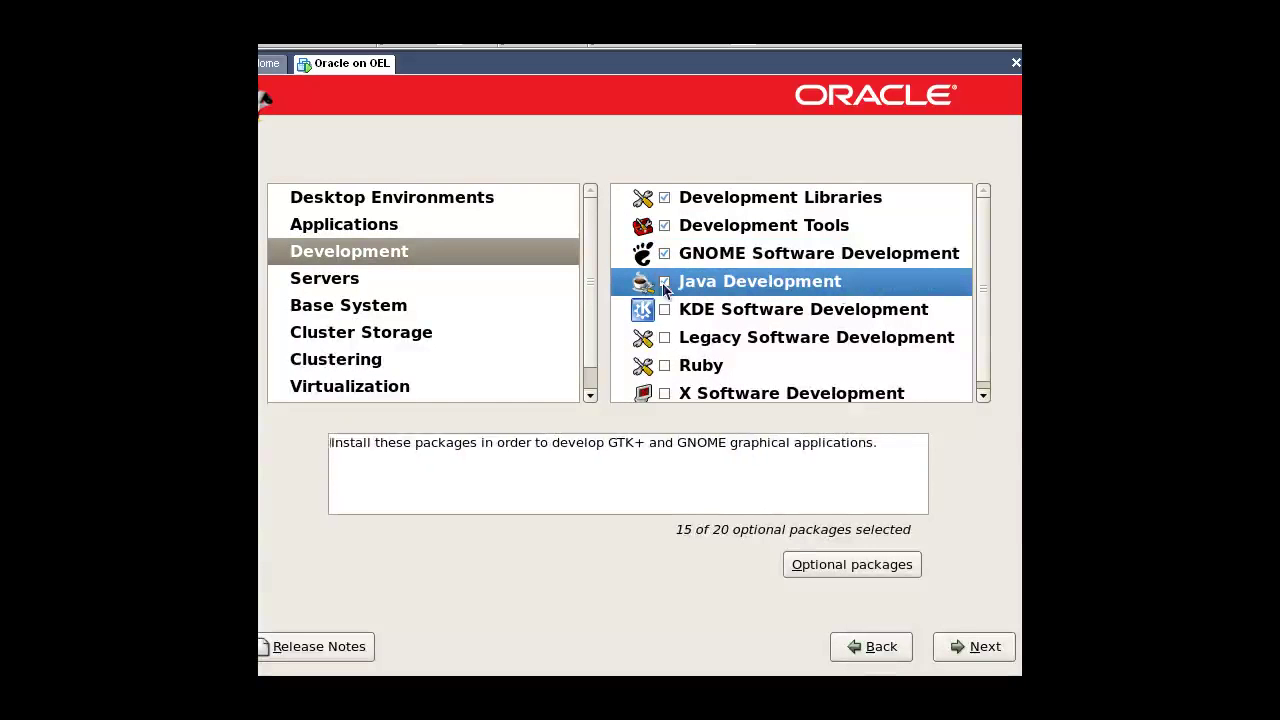
left_click(665, 338)
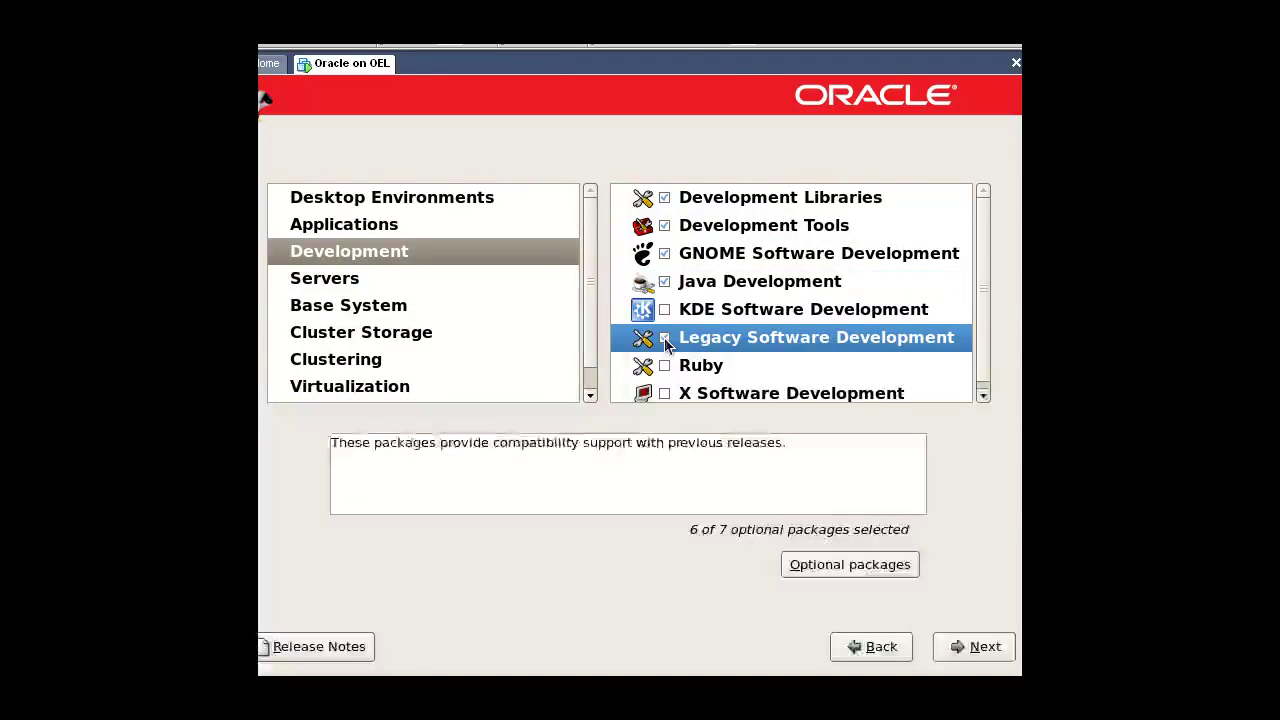
left_click(665, 387)
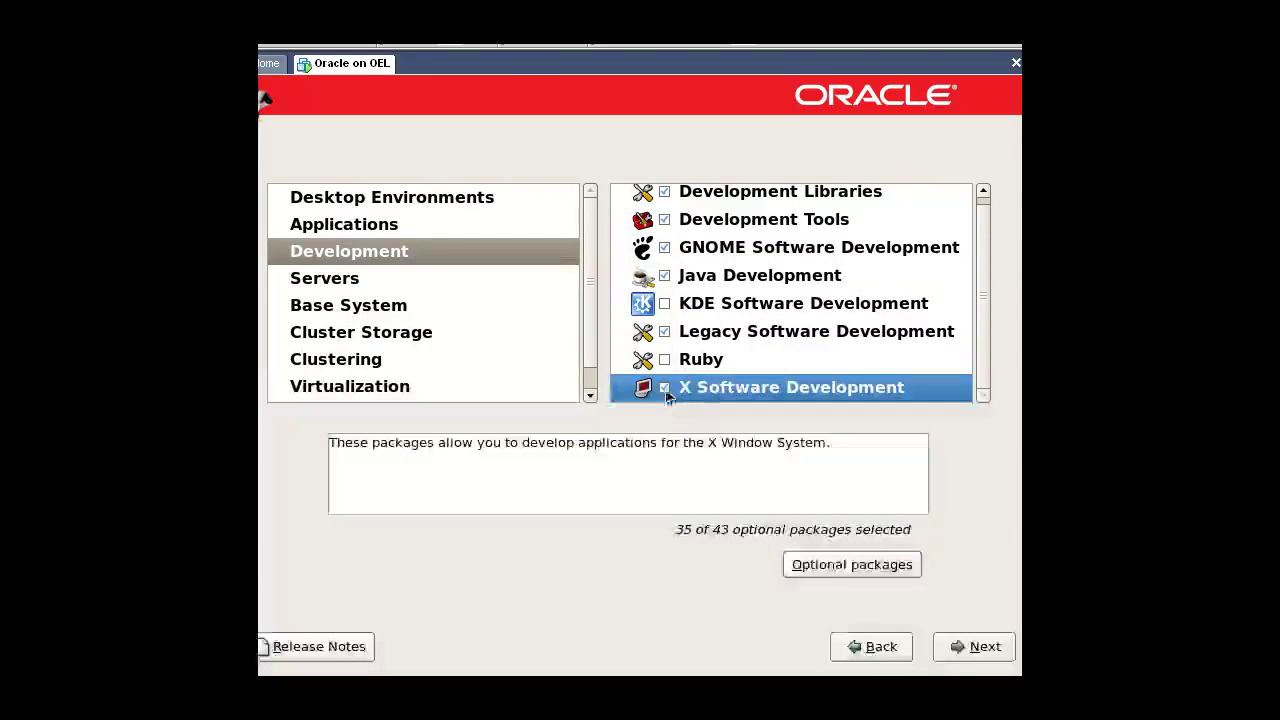
Step: Add the openmotif-devel optional package to X Software Development
left_click(852, 567)
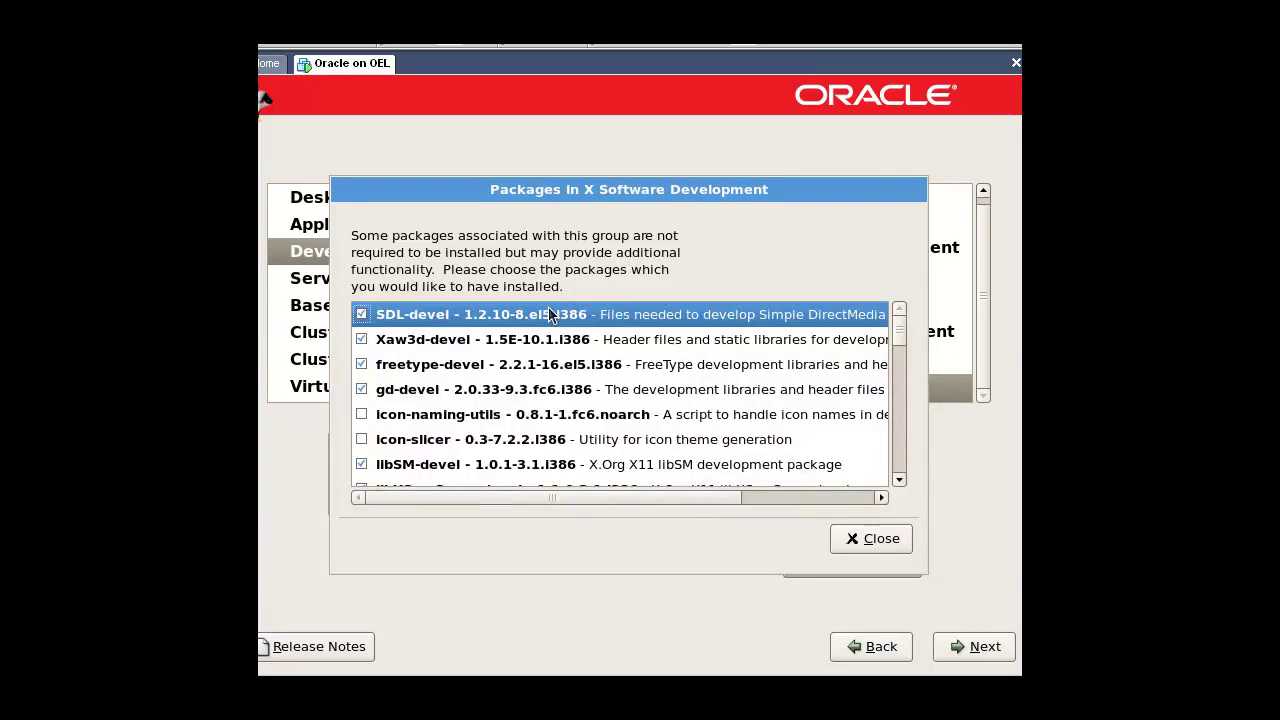
type("lib")
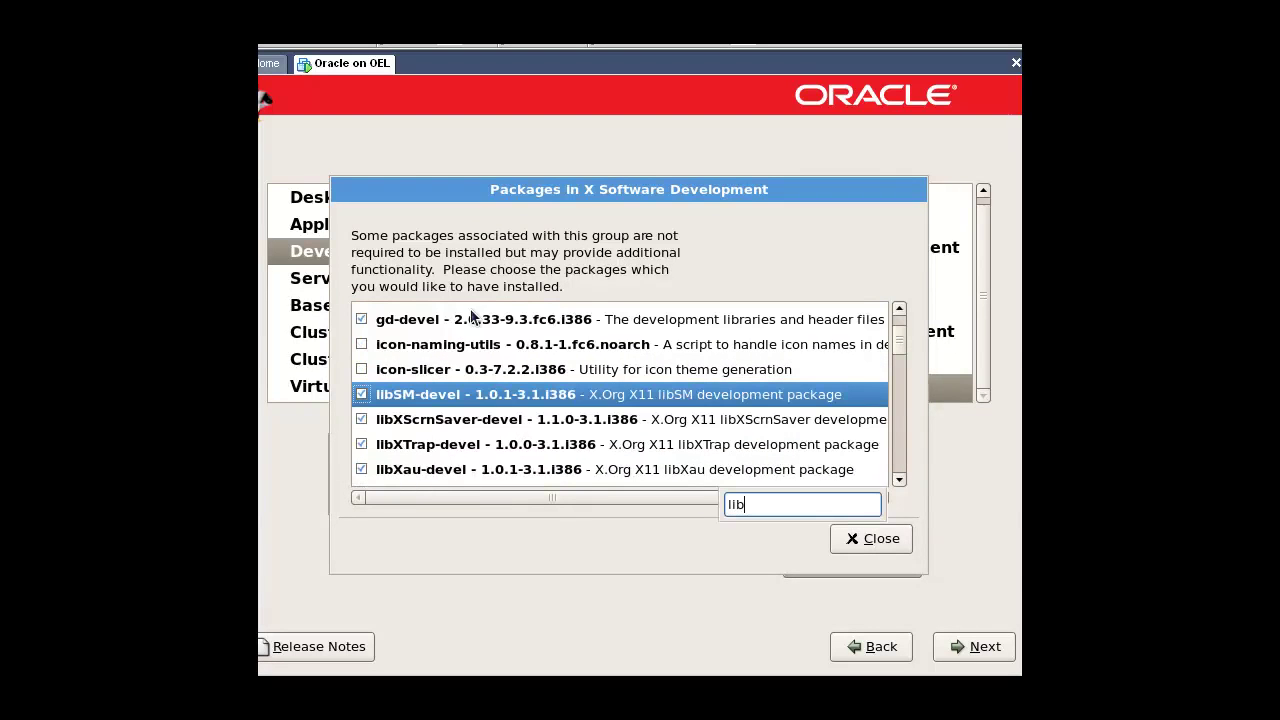
type("Xp")
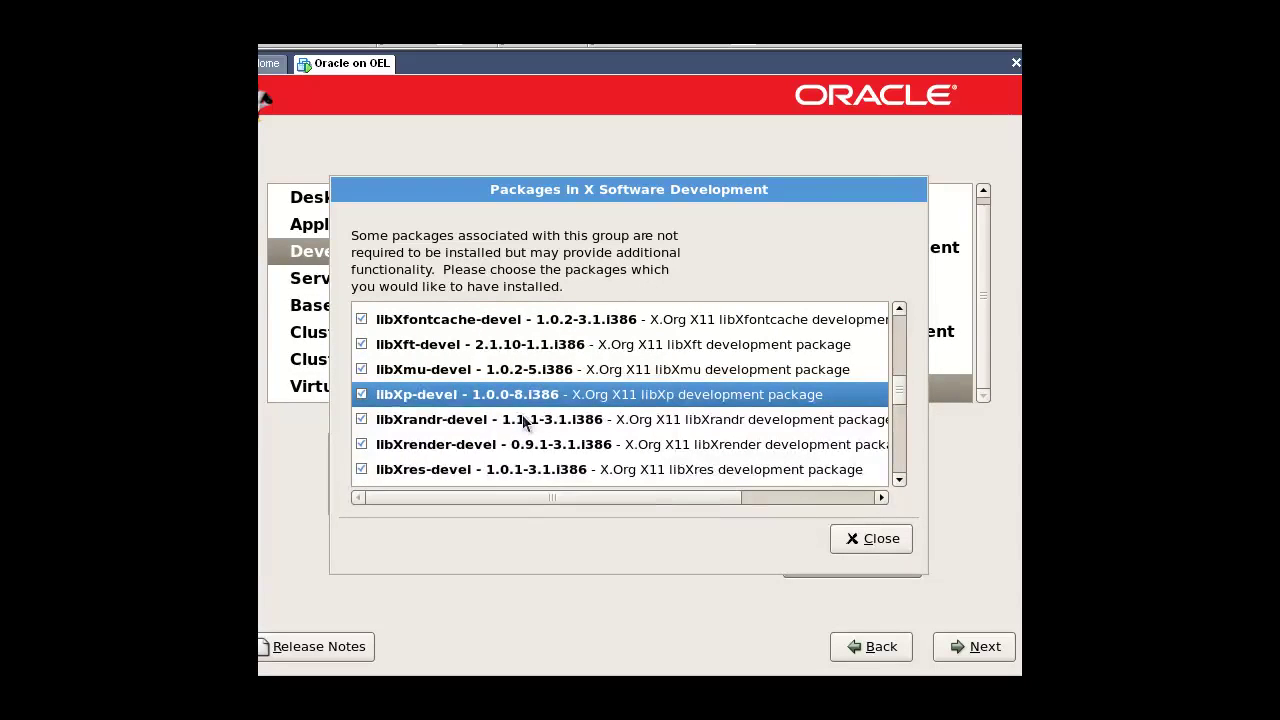
type("open")
left_click(362, 394)
left_click(878, 538)
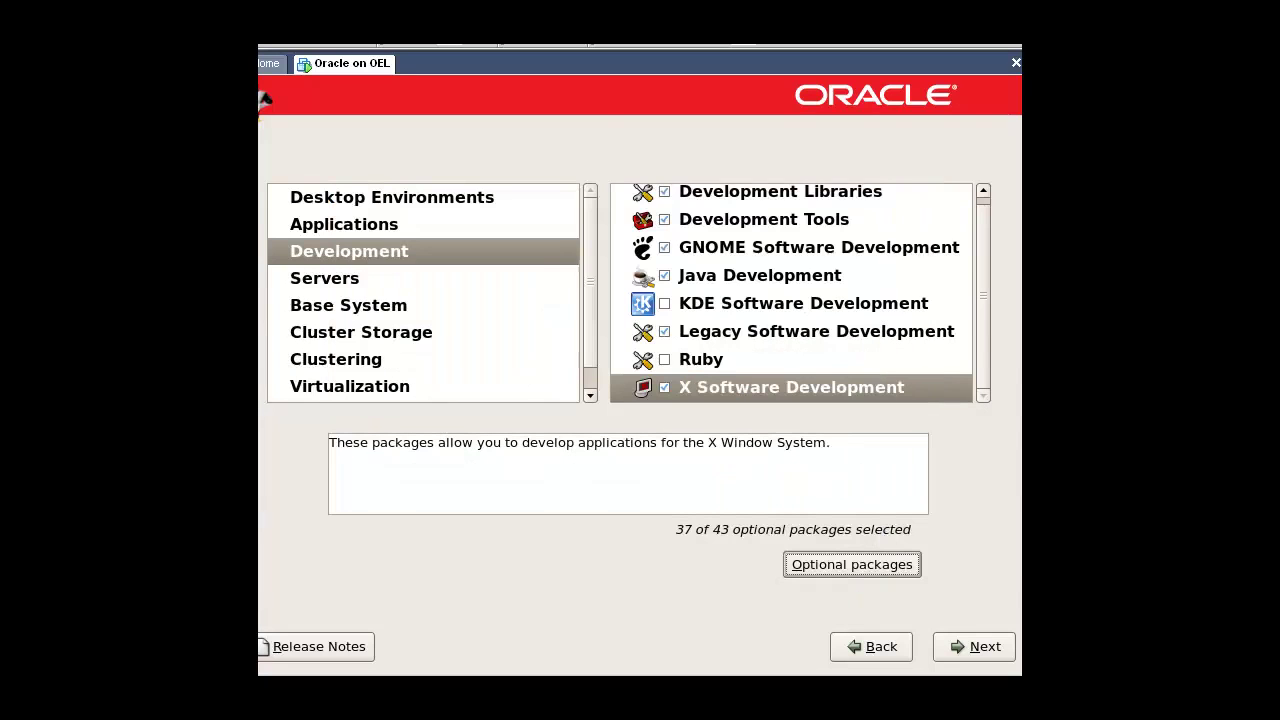
Step: Include Legacy Software Support with its compat-db optional package
left_click(347, 280)
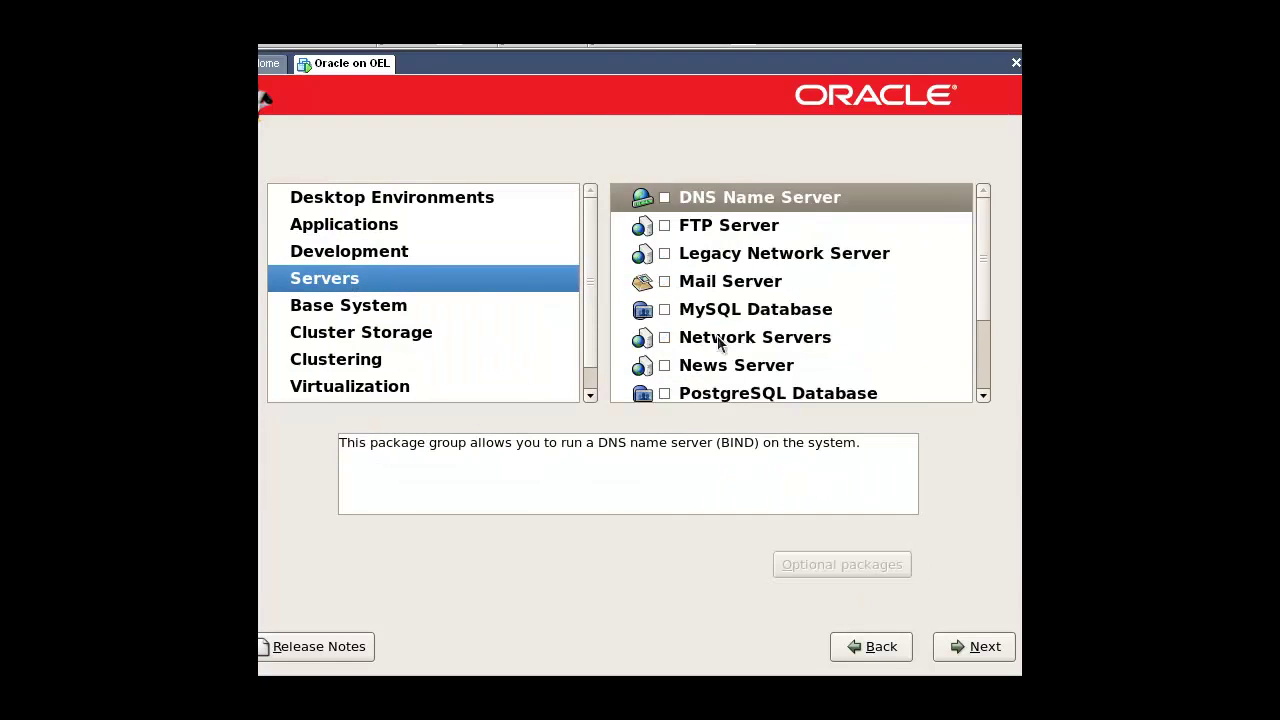
scroll(771, 357, "down", 3)
left_click(669, 308)
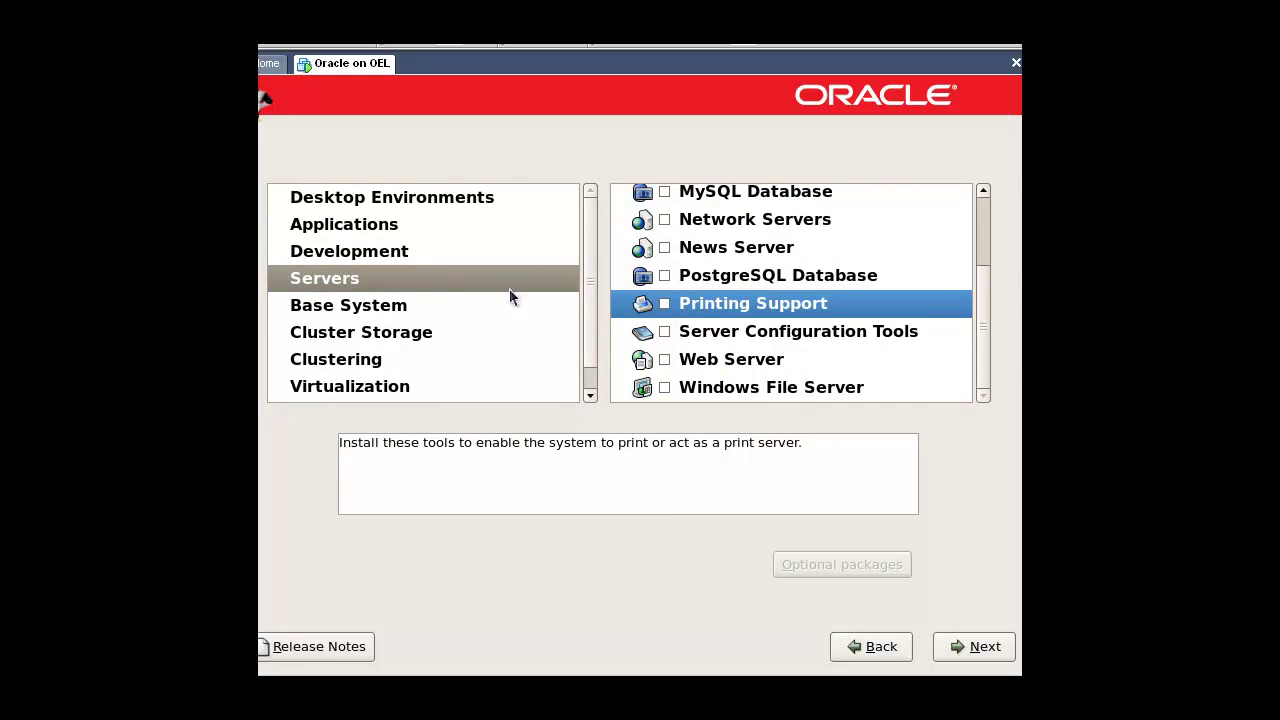
left_click(338, 308)
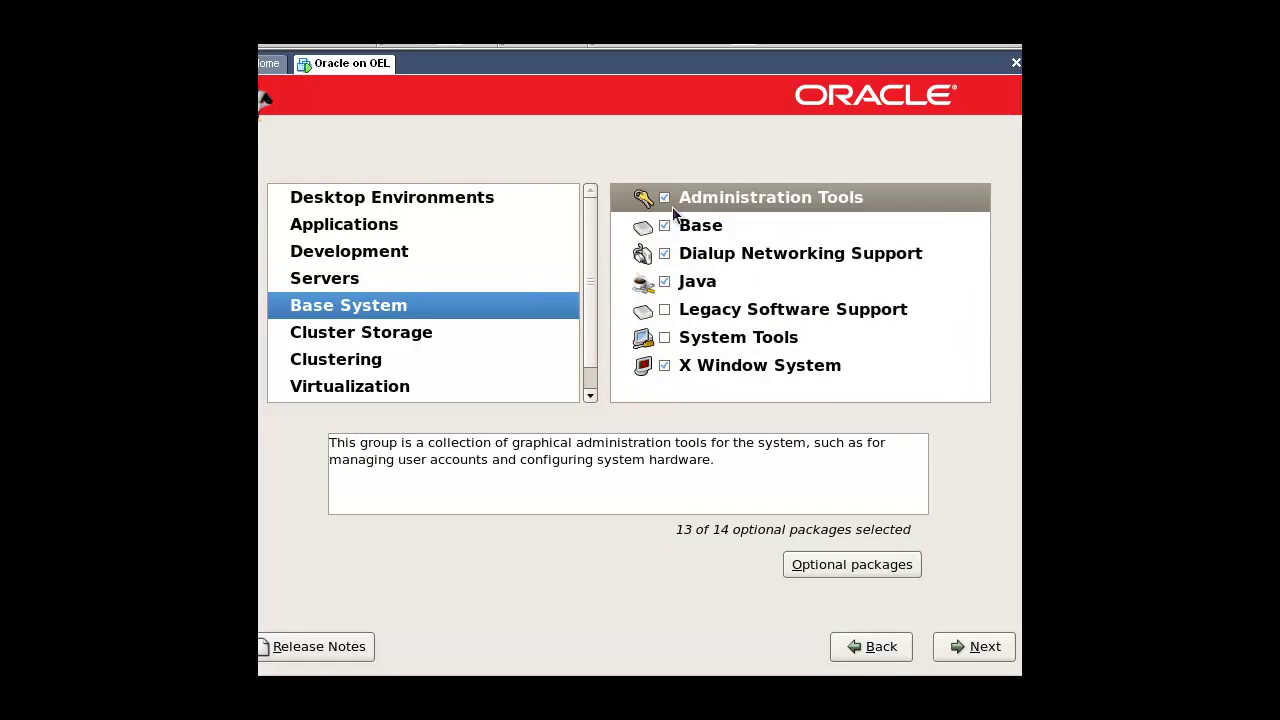
left_click(665, 311)
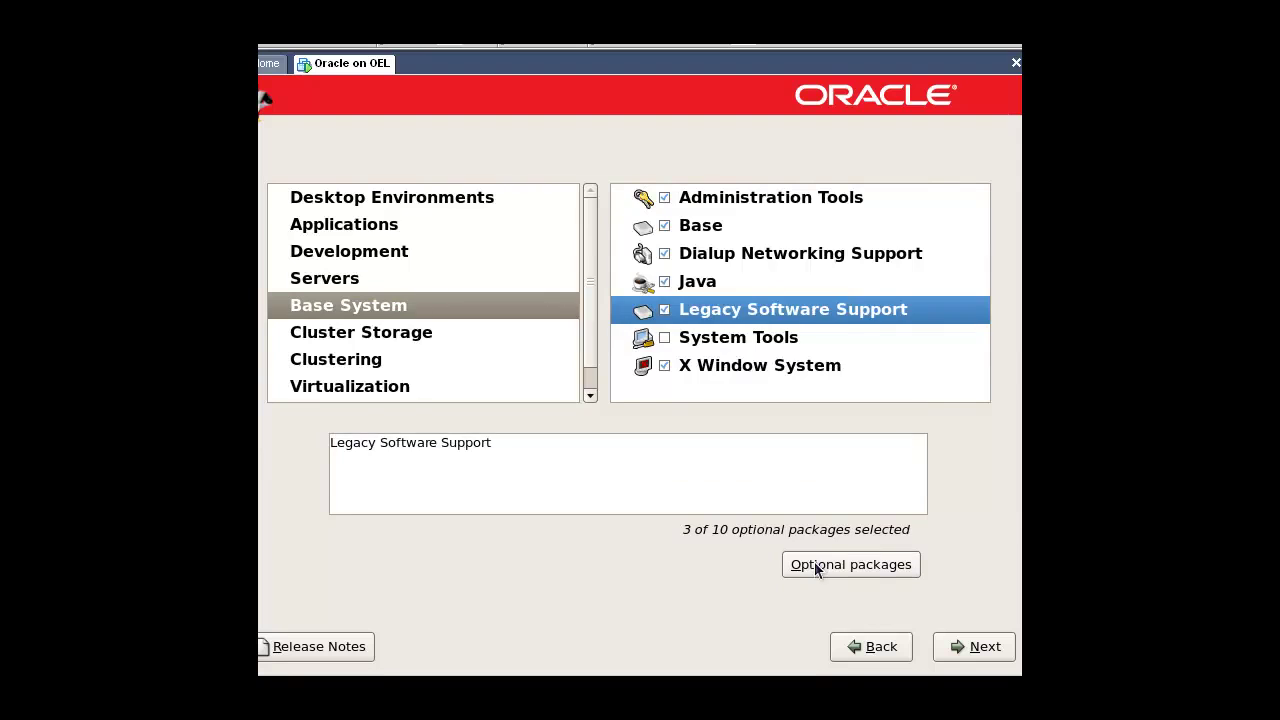
left_click(815, 566)
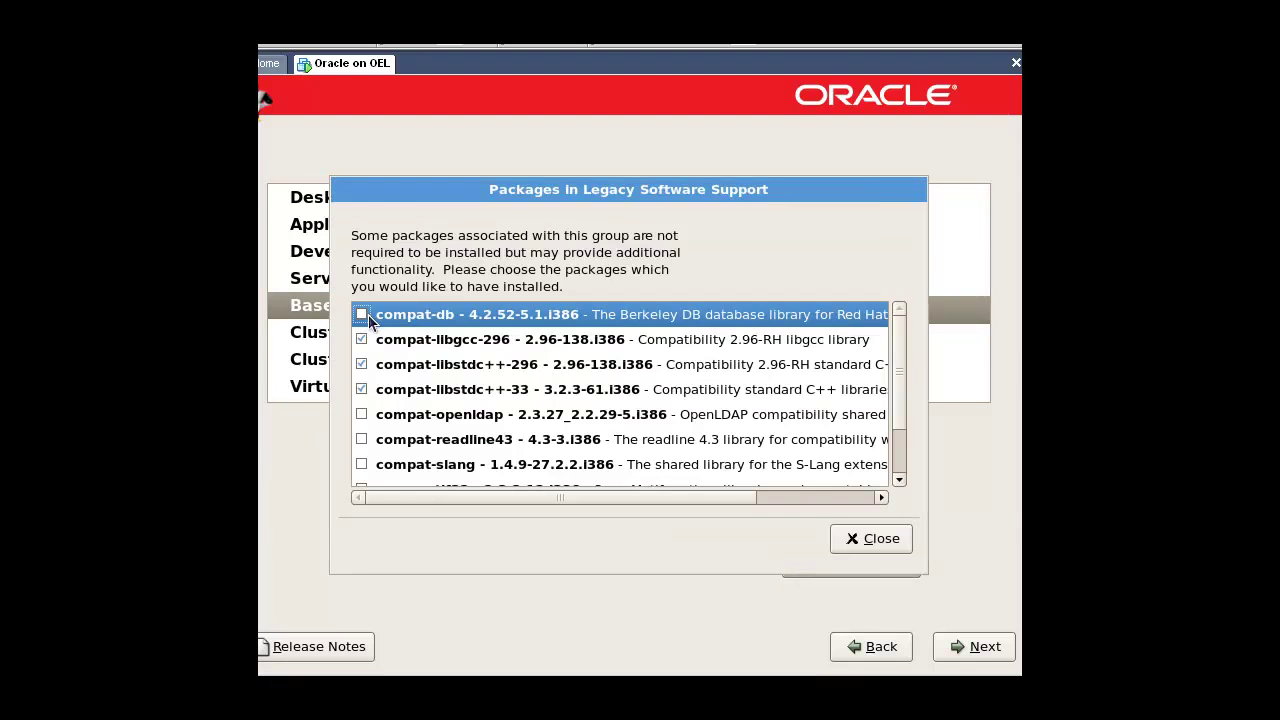
left_click(362, 315)
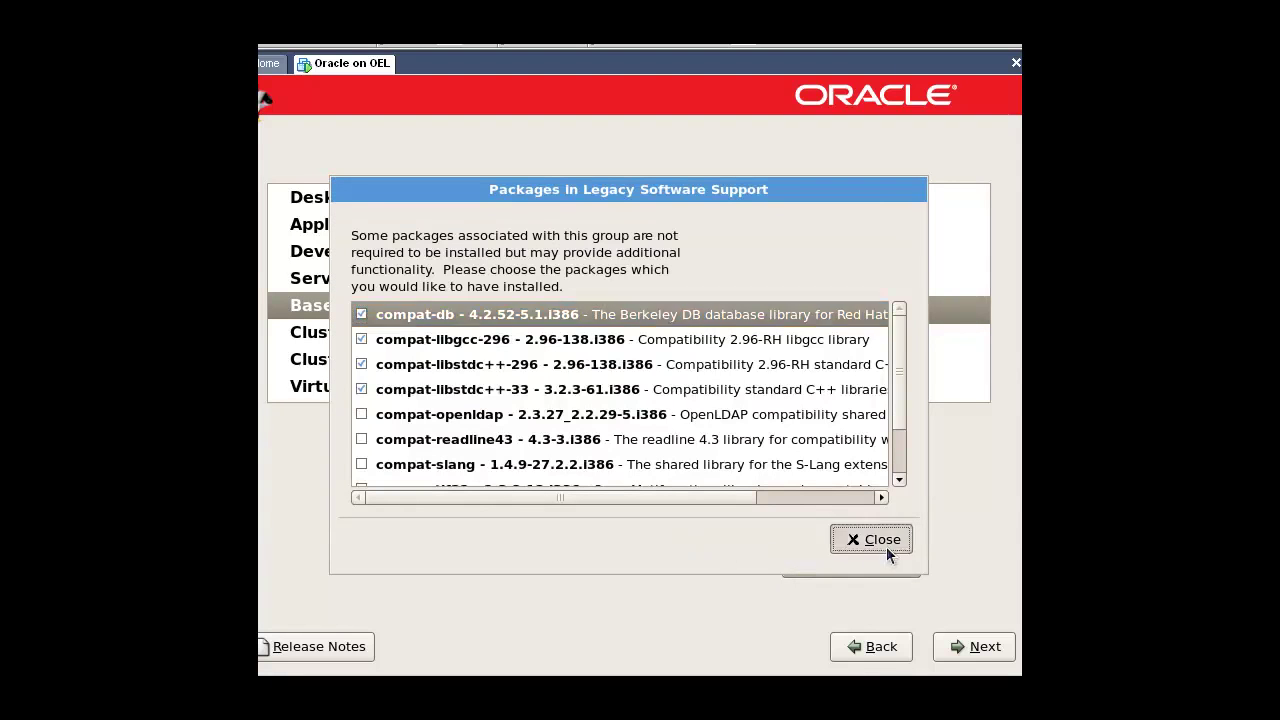
left_click(880, 540)
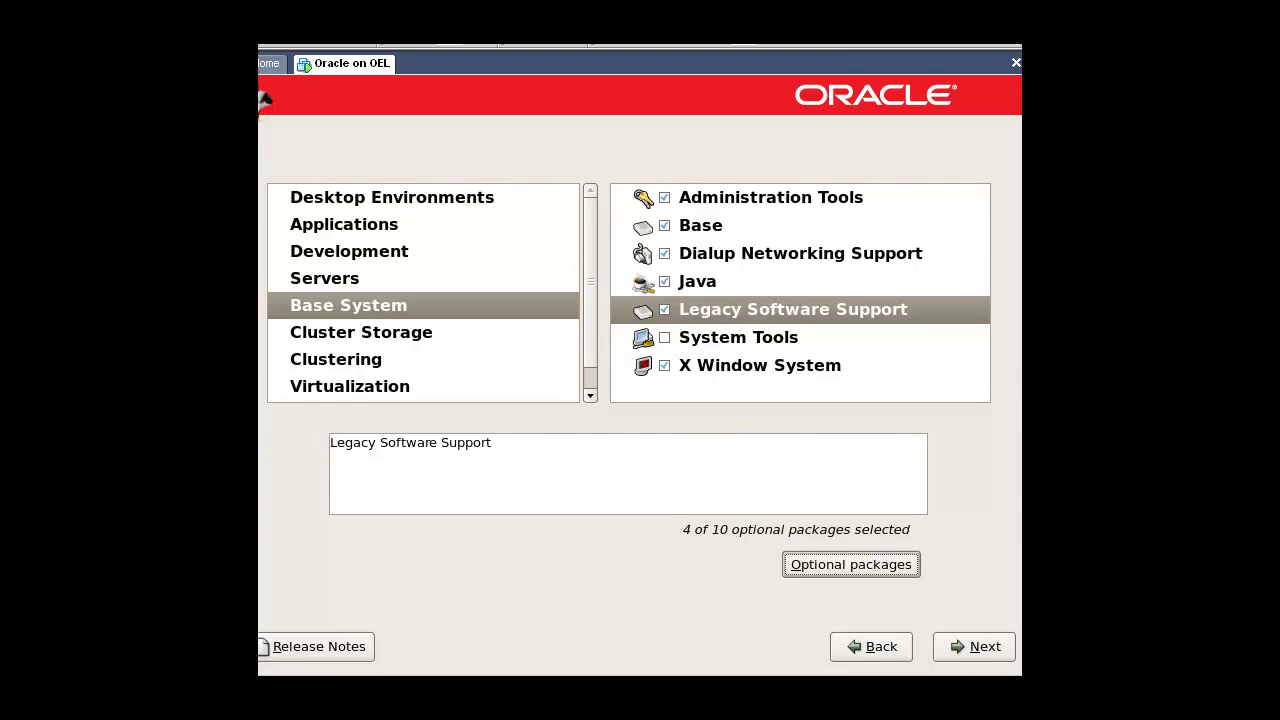
Step: Include System Tools with the sysstat package and finish package selection
left_click(849, 565)
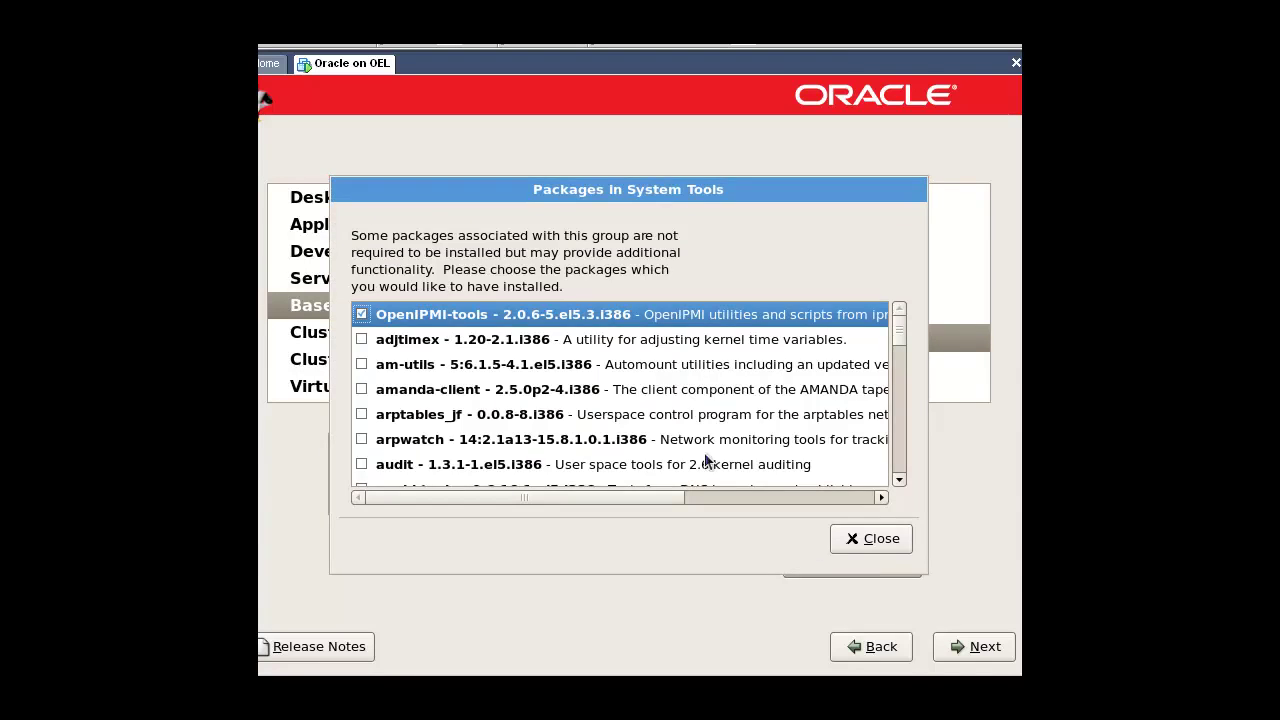
type("syss")
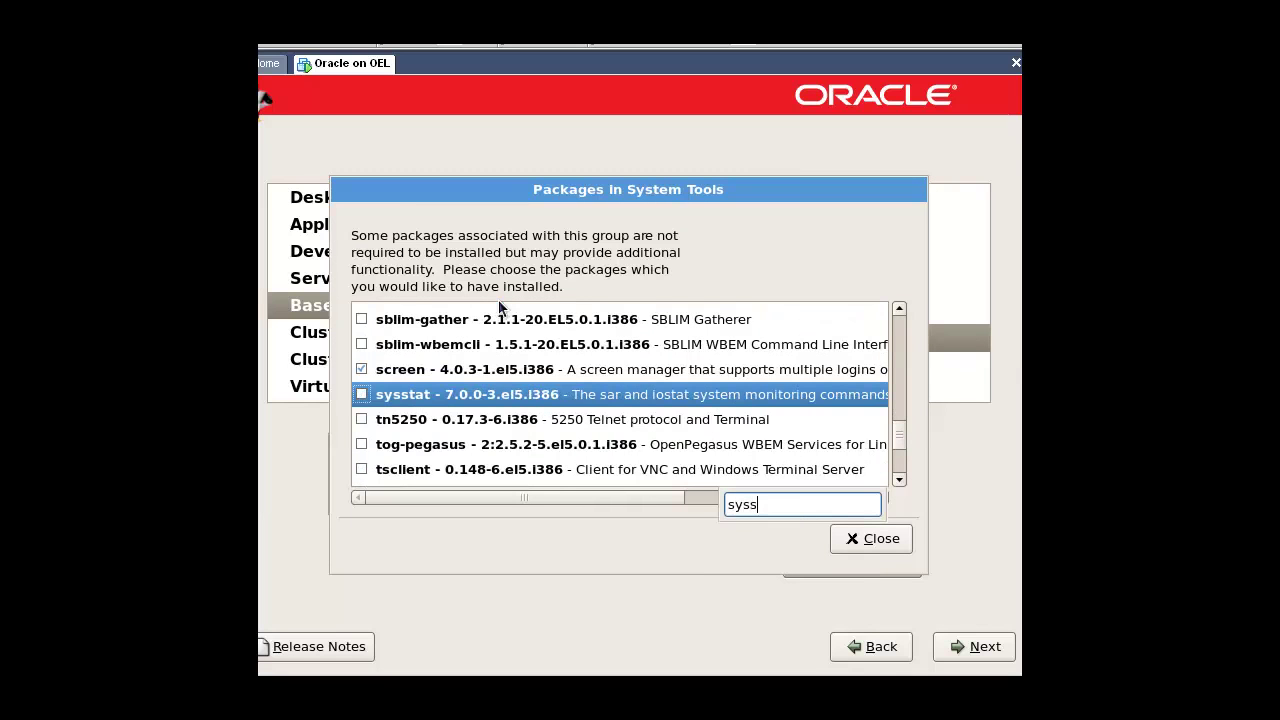
left_click(362, 395)
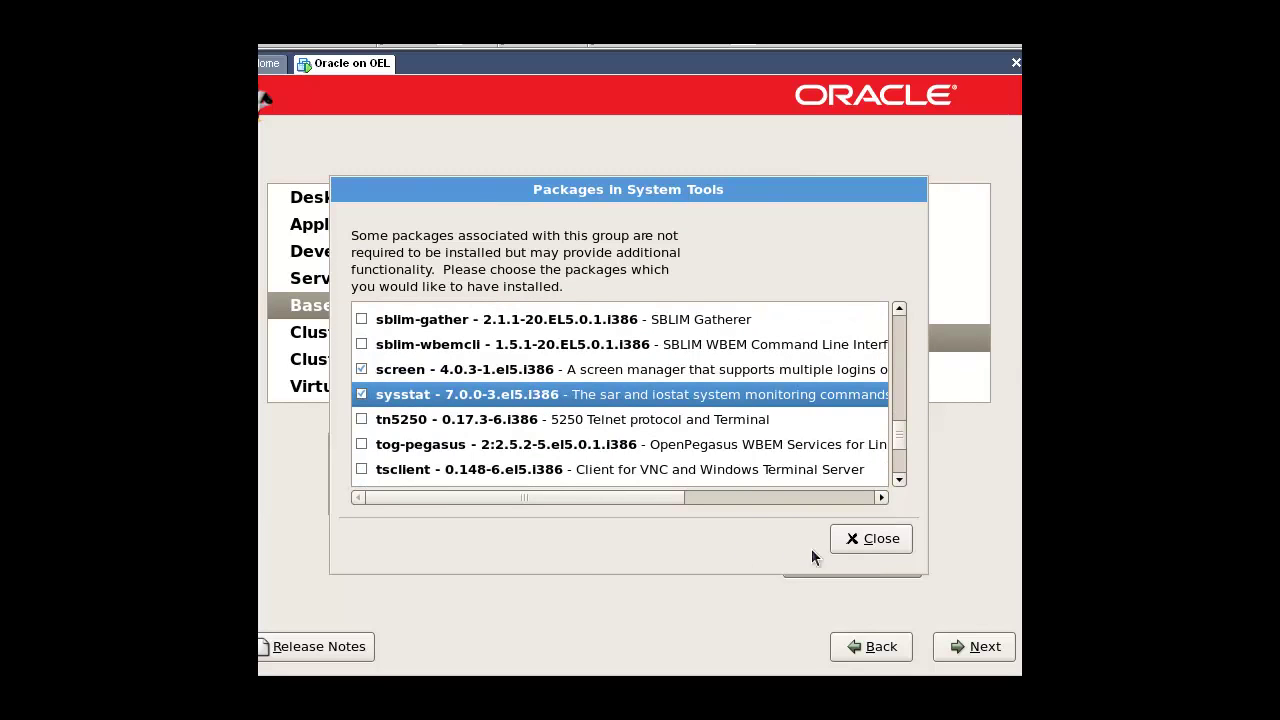
left_click(873, 540)
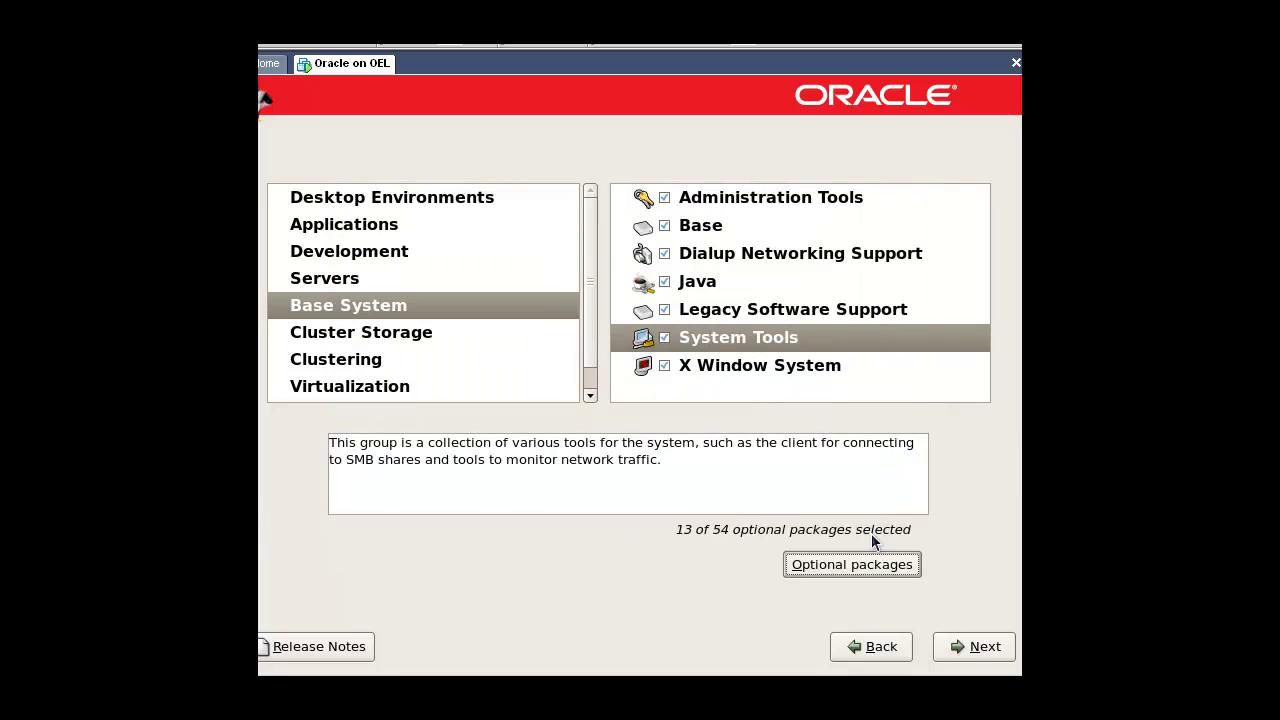
left_click(966, 648)
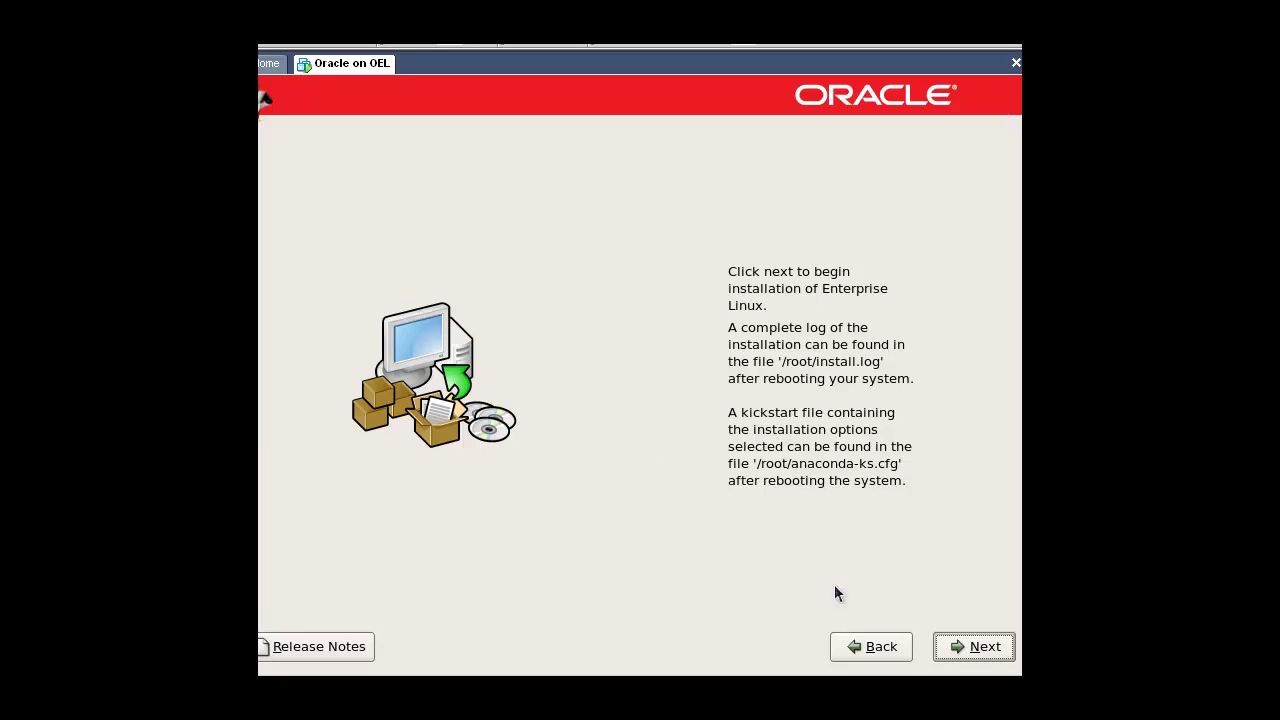
Step: Begin the installation, accepting the required Enterprise Linux 5 CDs #1–#3
left_click(982, 658)
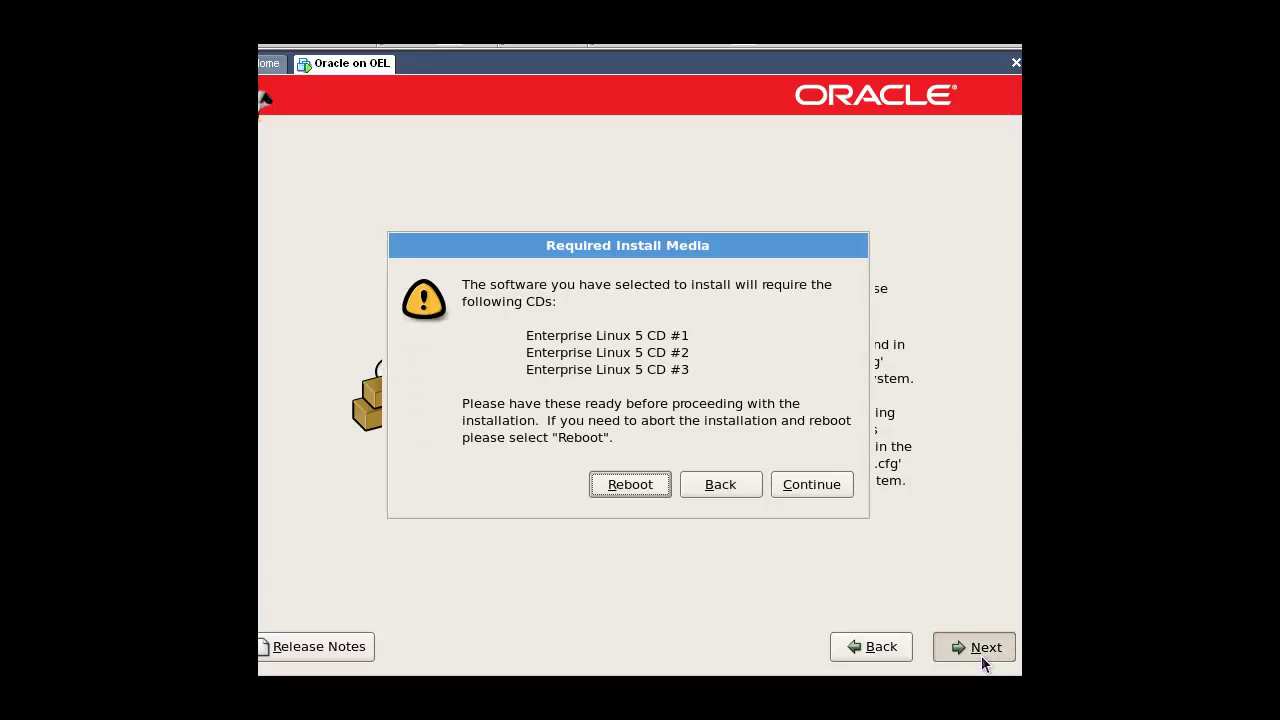
left_click(826, 490)
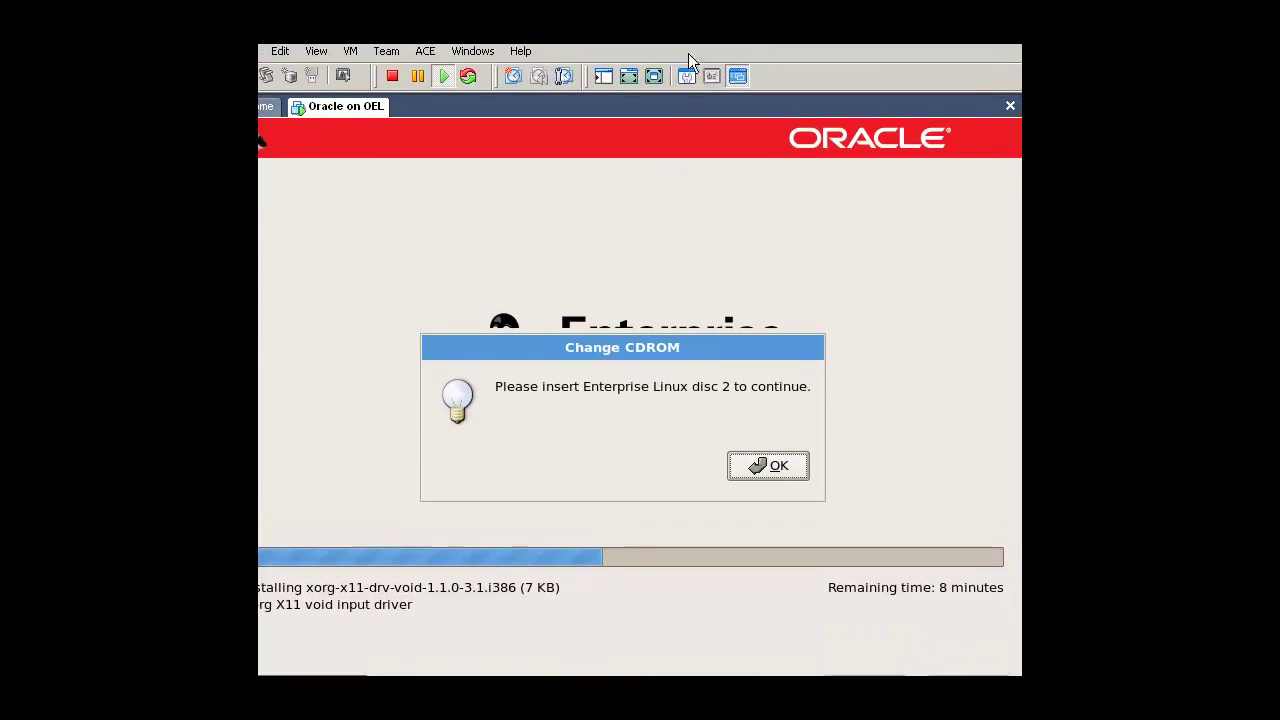
Step: Switch the virtual CD-ROM to the disc2 ISO and confirm the disc change in the installer
left_click(686, 76)
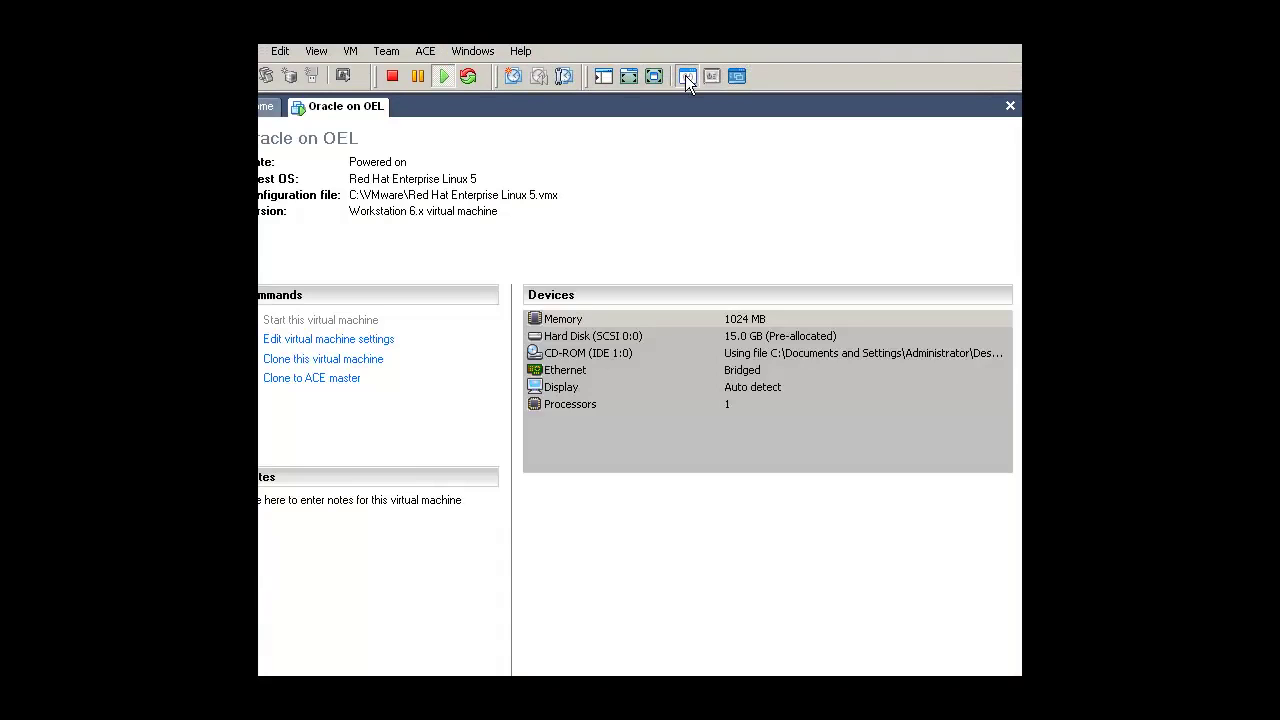
double_click(567, 354)
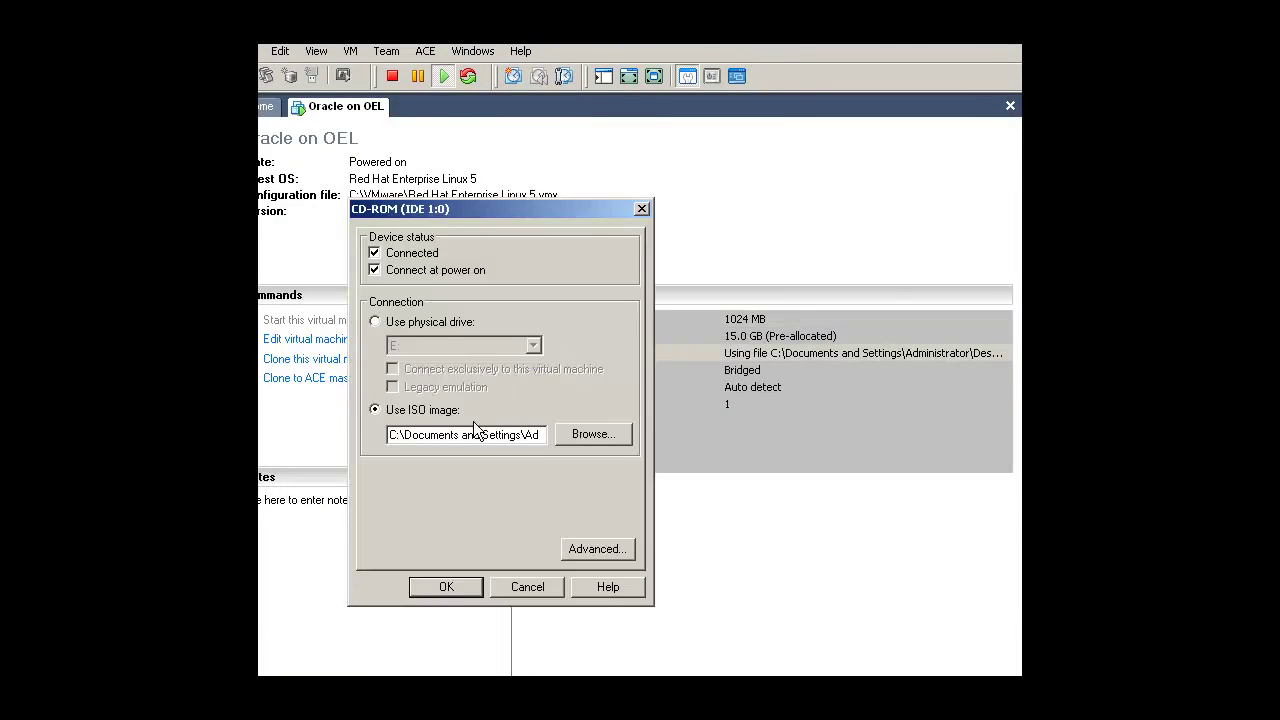
left_click(591, 435)
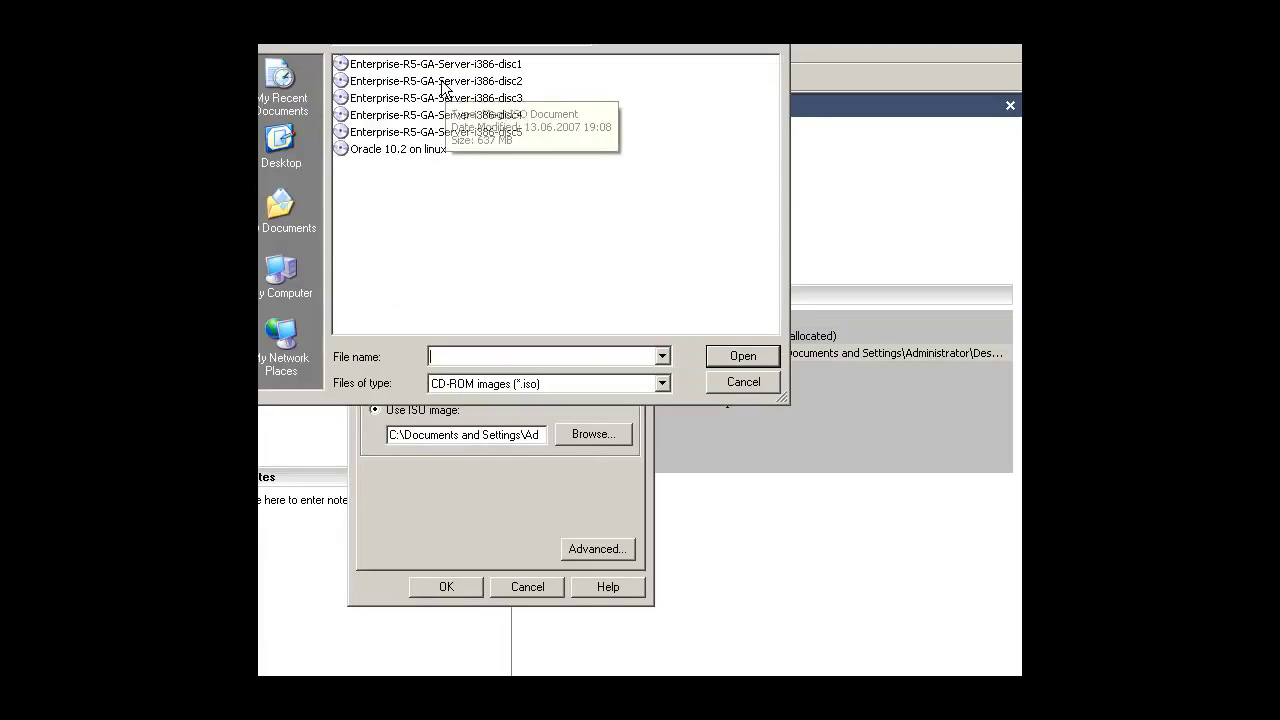
double_click(445, 82)
left_click(450, 587)
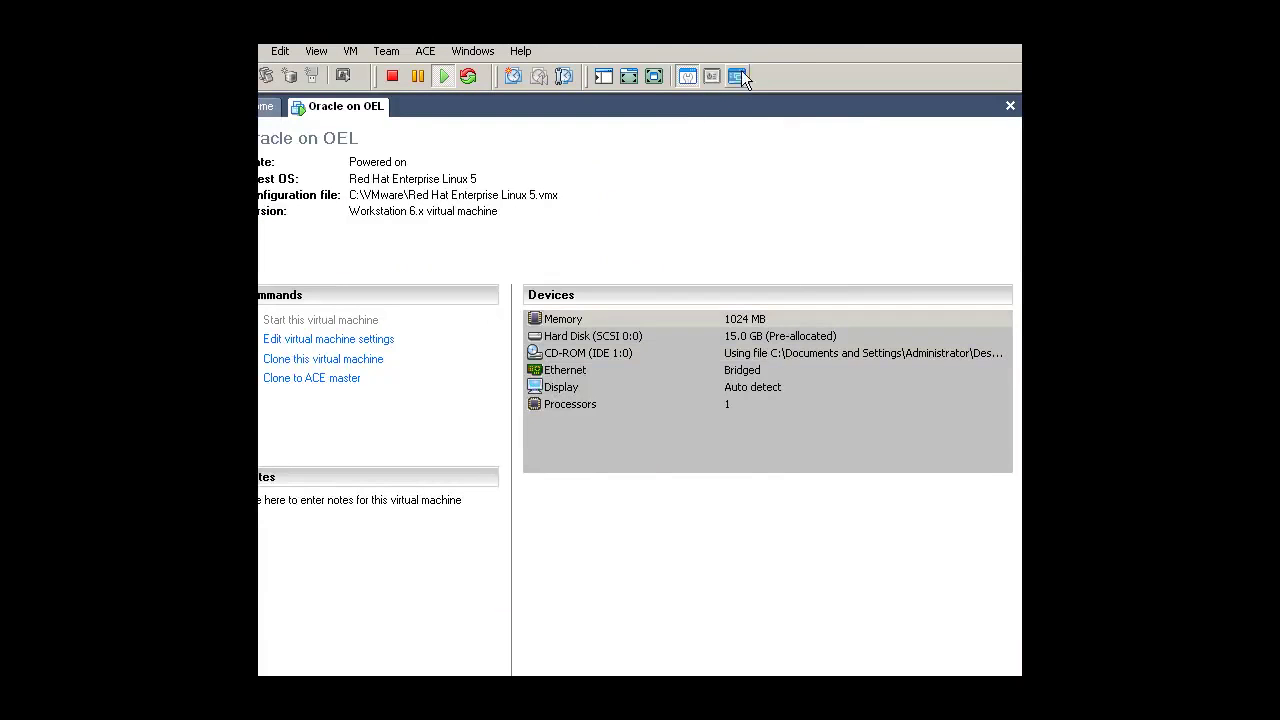
left_click(735, 76)
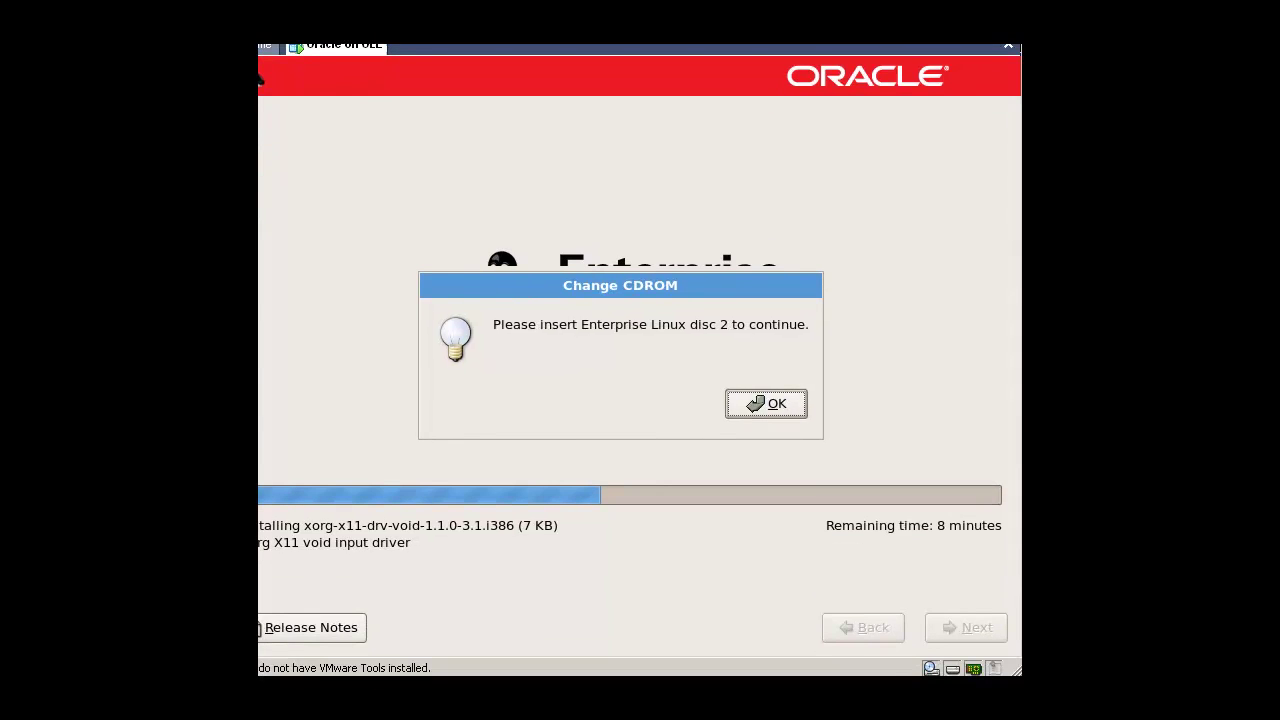
left_click(770, 405)
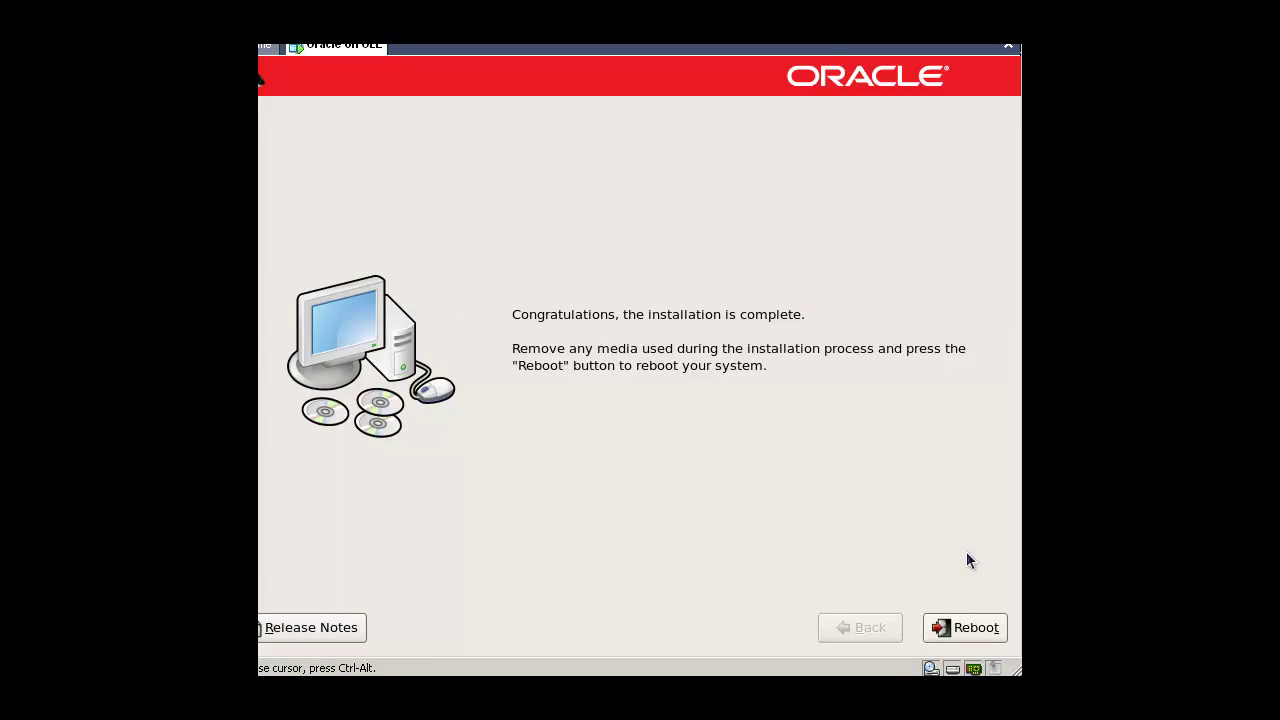
Step: Reboot the newly installed system into the Setup Agent Welcome page
left_click(952, 635)
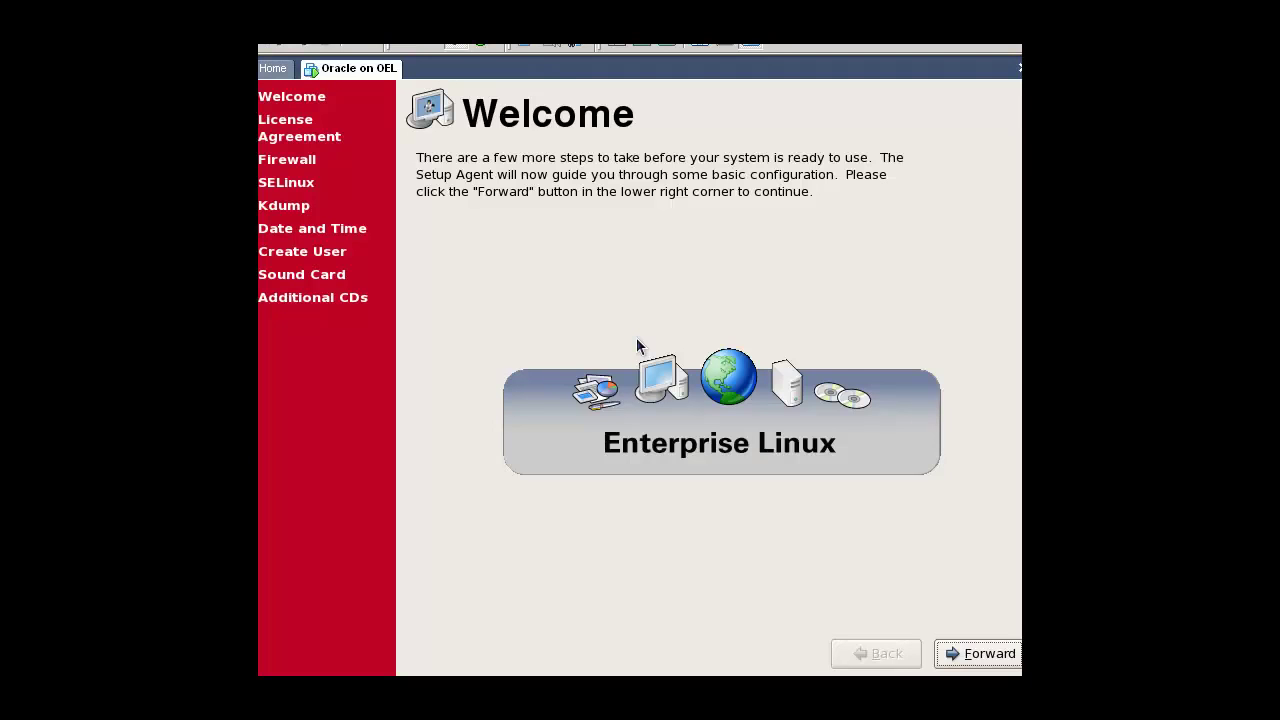
Step: Get past Welcome and License, then set the firewall to Disabled and confirm the override
left_click(979, 655)
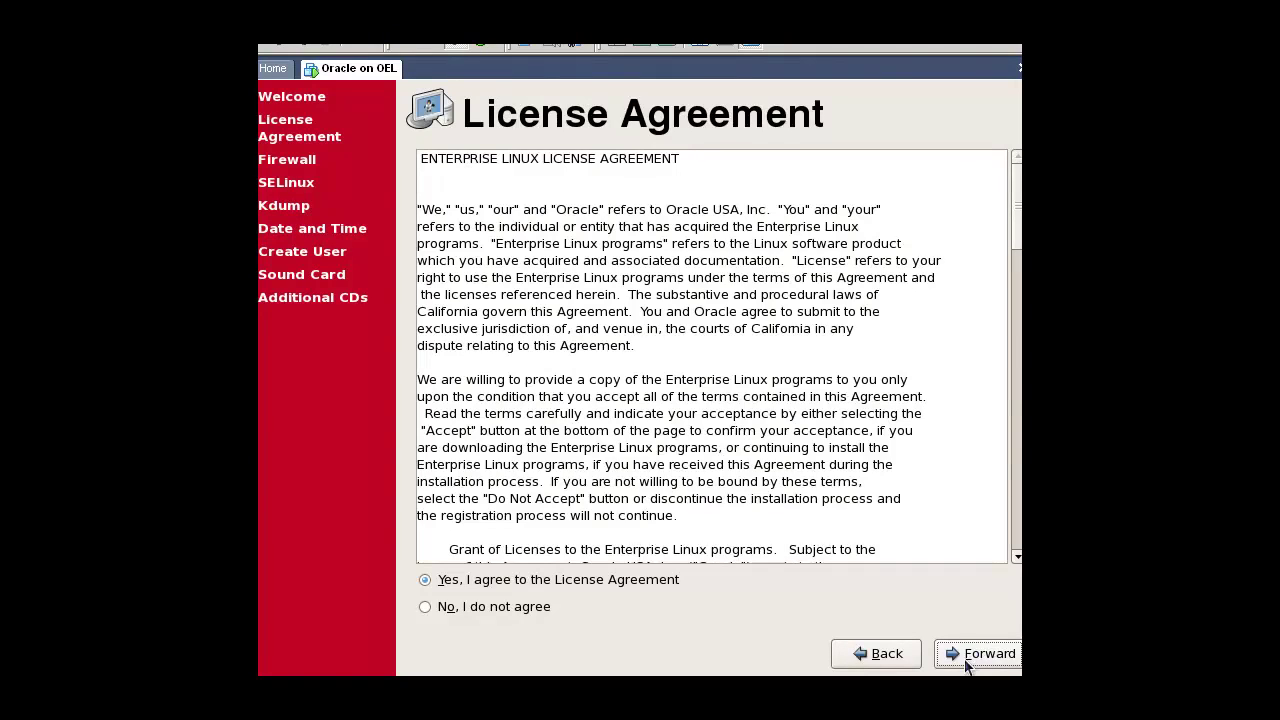
left_click(968, 660)
left_click(515, 230)
left_click(505, 229)
left_click(517, 232)
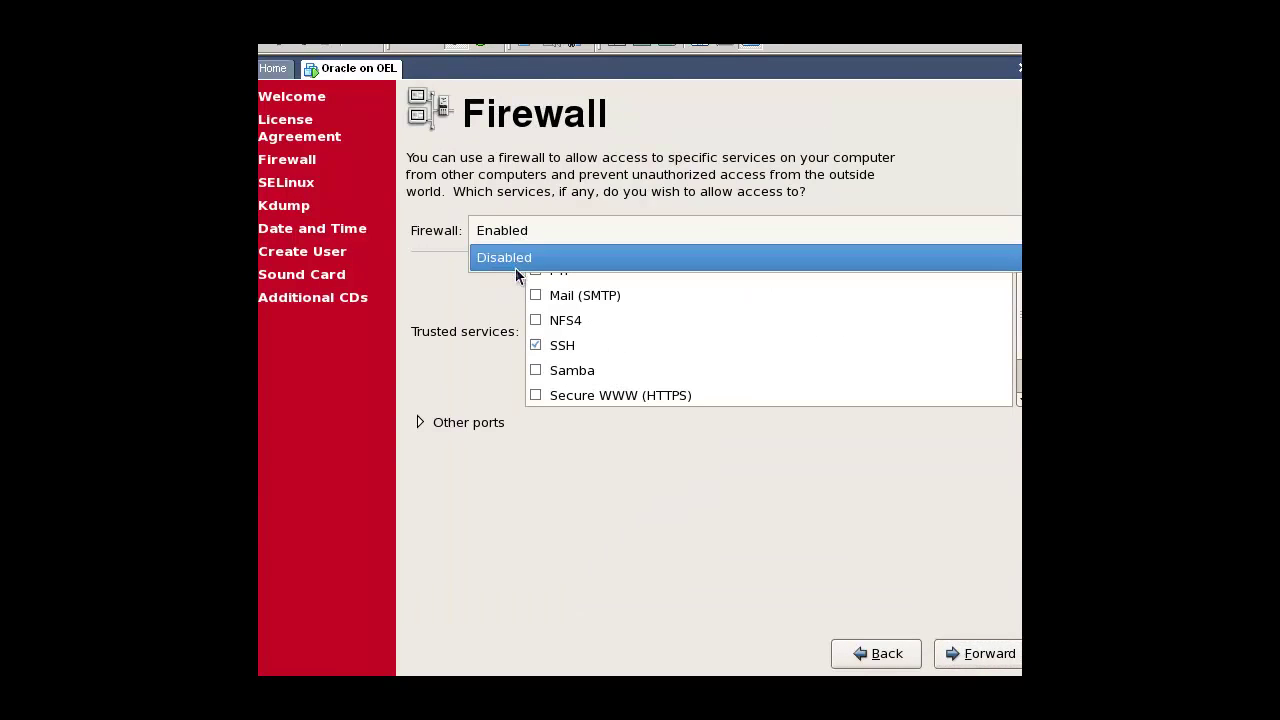
left_click(517, 262)
left_click(963, 657)
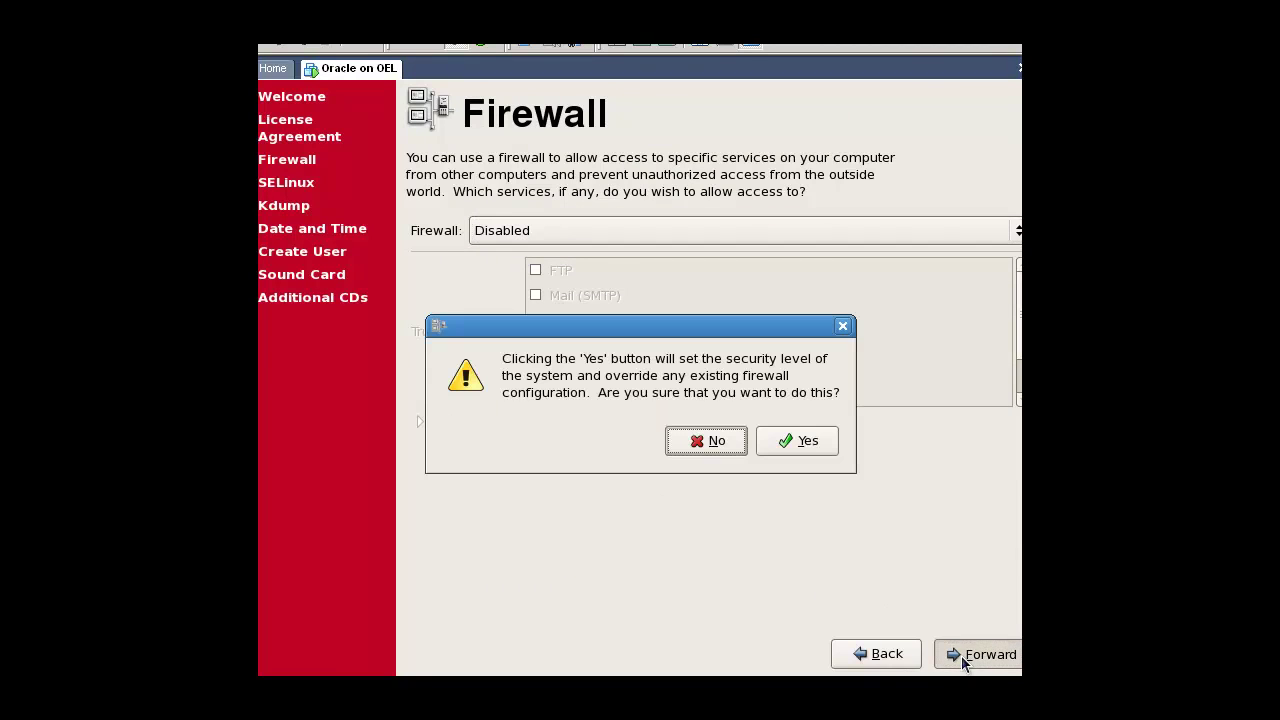
left_click(831, 450)
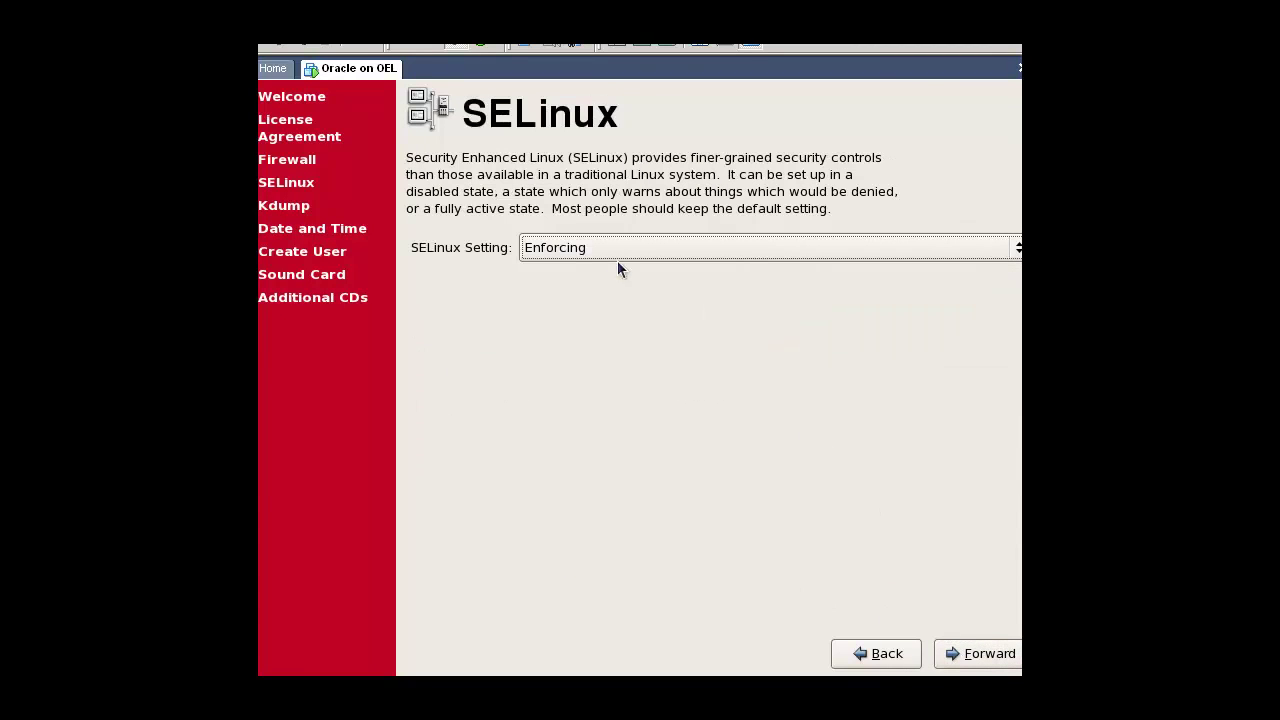
Step: Set SELinux to Disabled, accept the later reboot, and skip the Kdump page
left_click(593, 250)
left_click(591, 296)
left_click(966, 658)
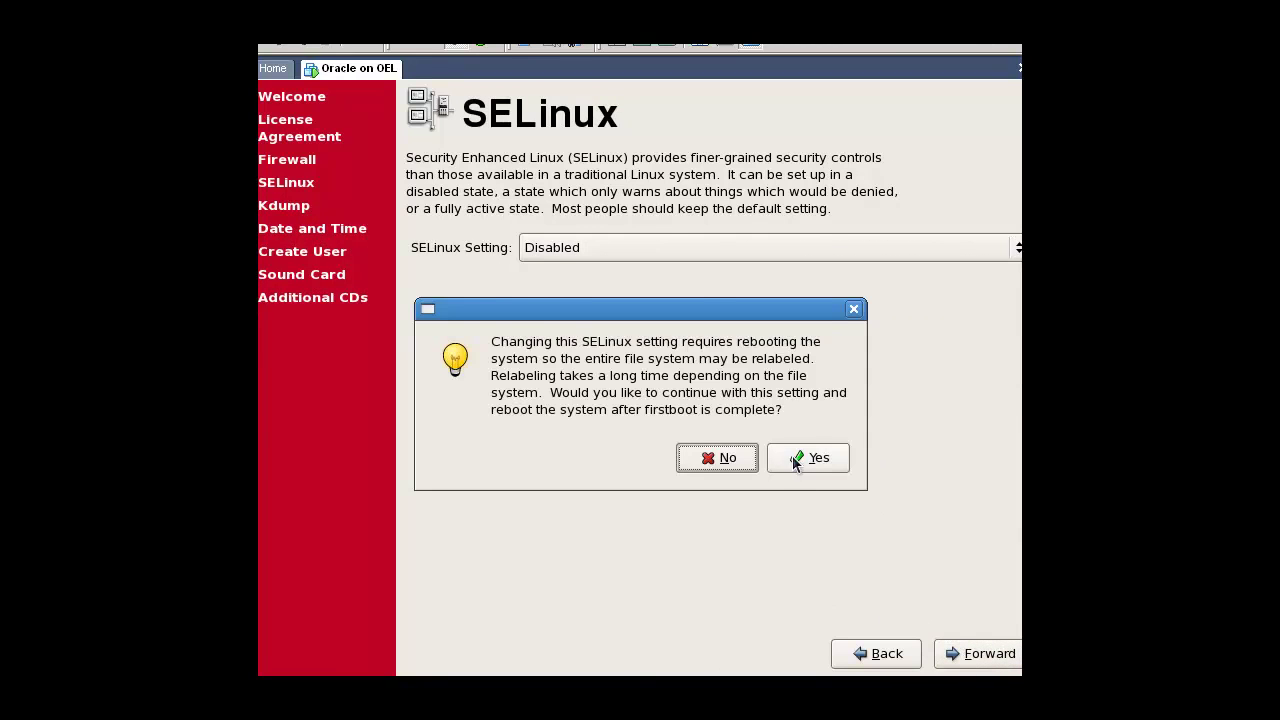
left_click(792, 457)
left_click(948, 655)
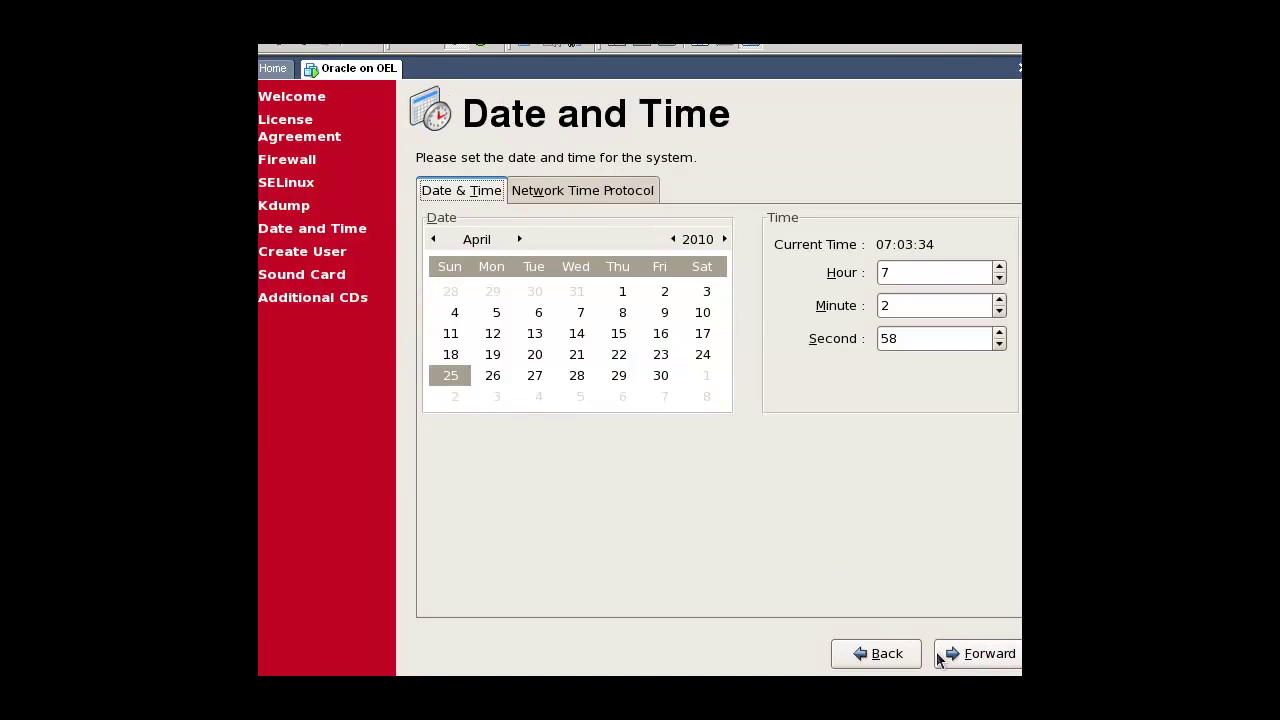
Step: Keep the current date, continue without a user account, skip Sound Card, and finish setup
left_click(941, 650)
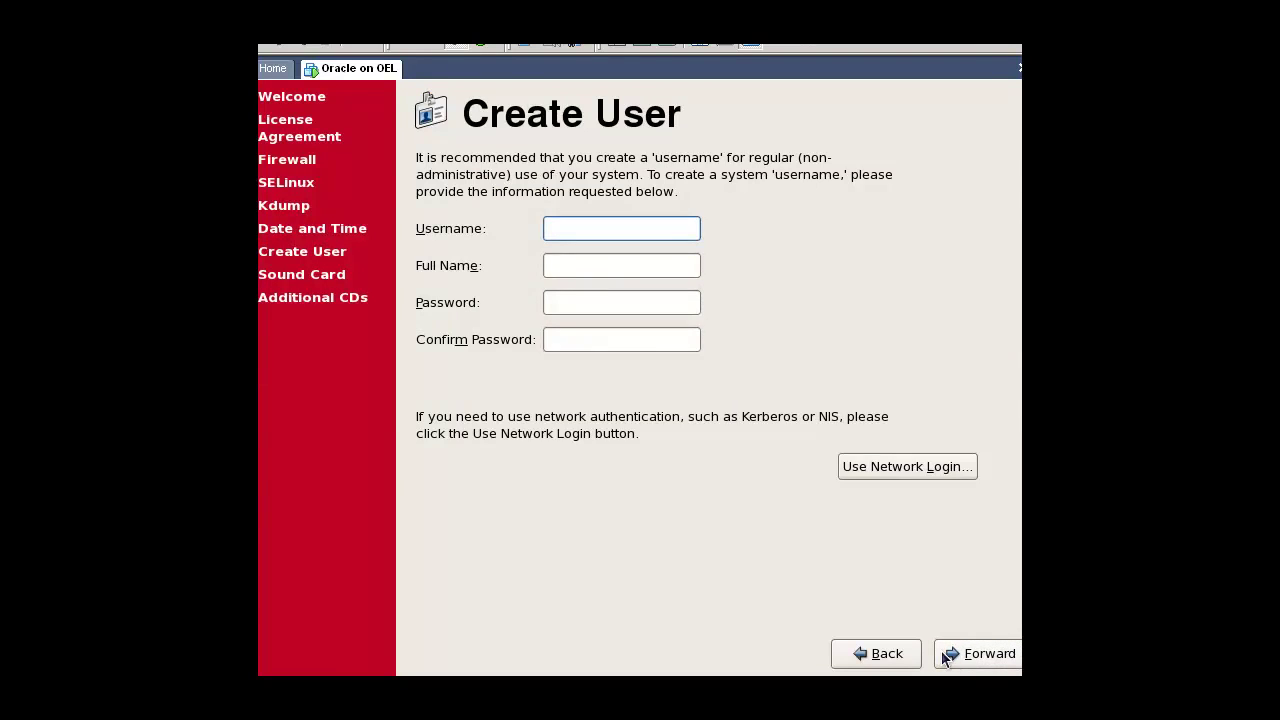
left_click(941, 650)
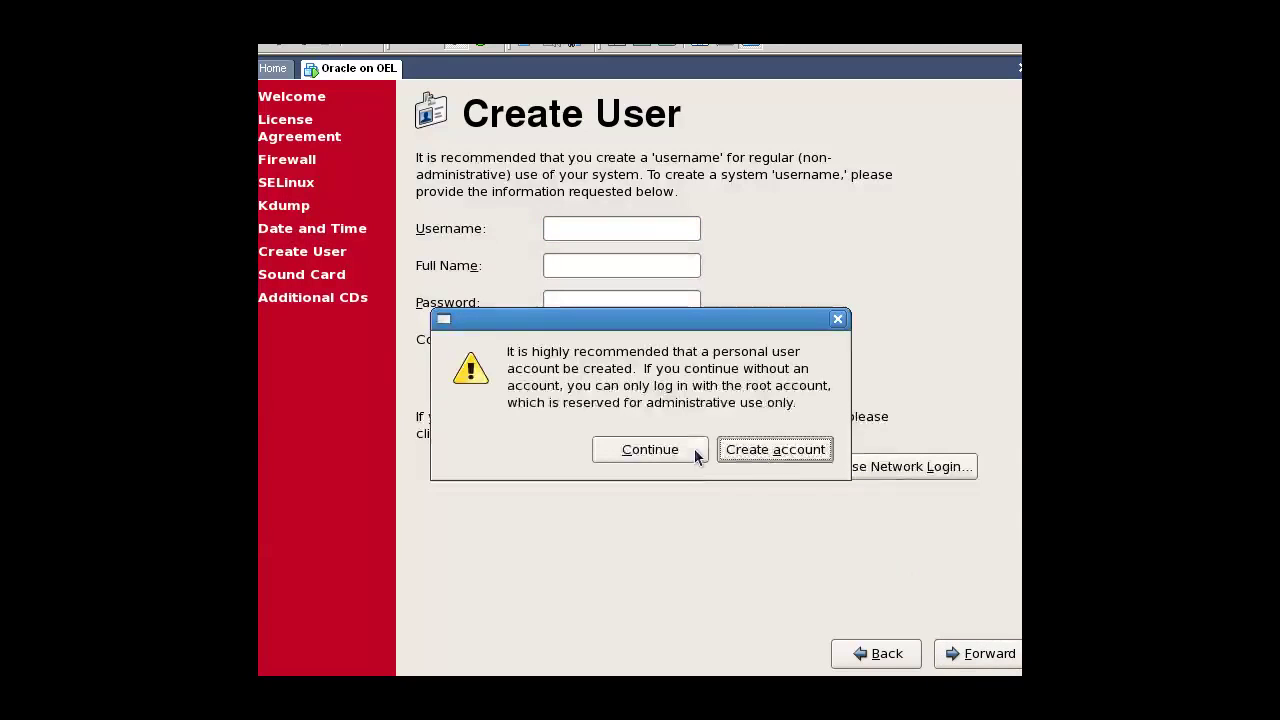
left_click(695, 452)
left_click(955, 660)
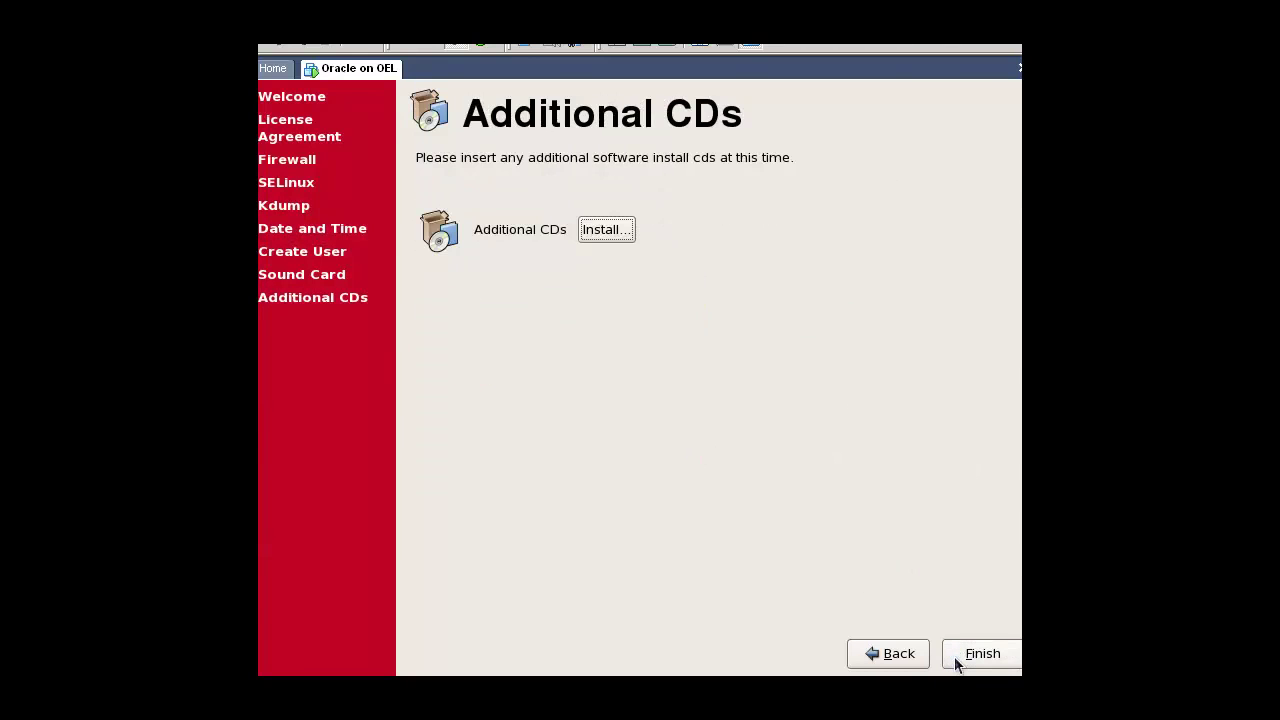
left_click(961, 663)
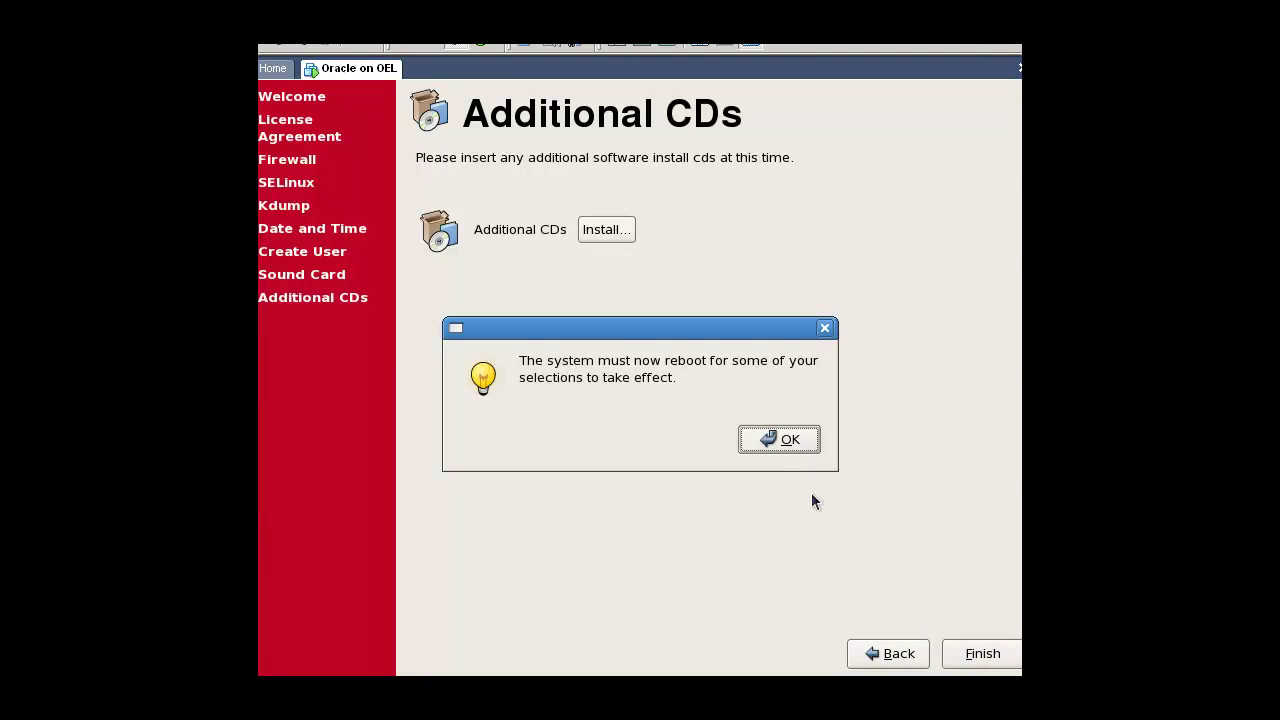
Step: Acknowledge the reboot notice so the guest restarts to the Enterprise Linux 5 login screen
left_click(764, 443)
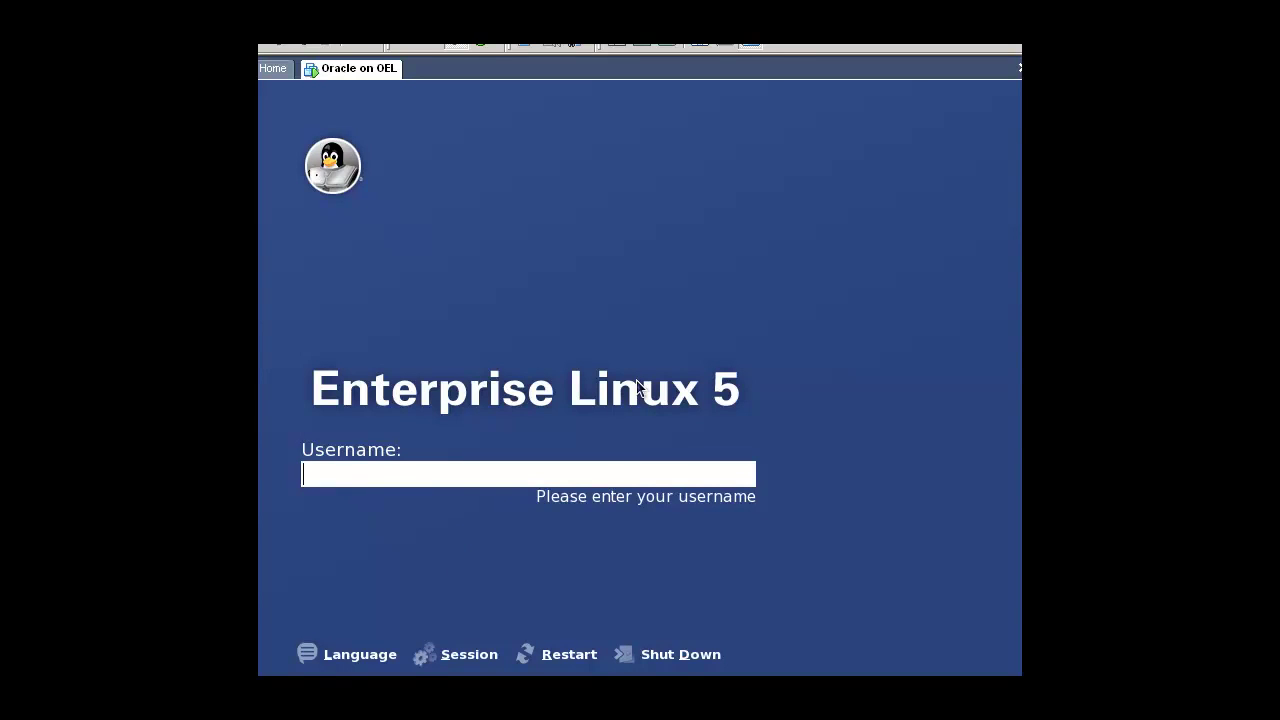
Step: Log in to the guest as root with the account password
type("root")
key("Return")
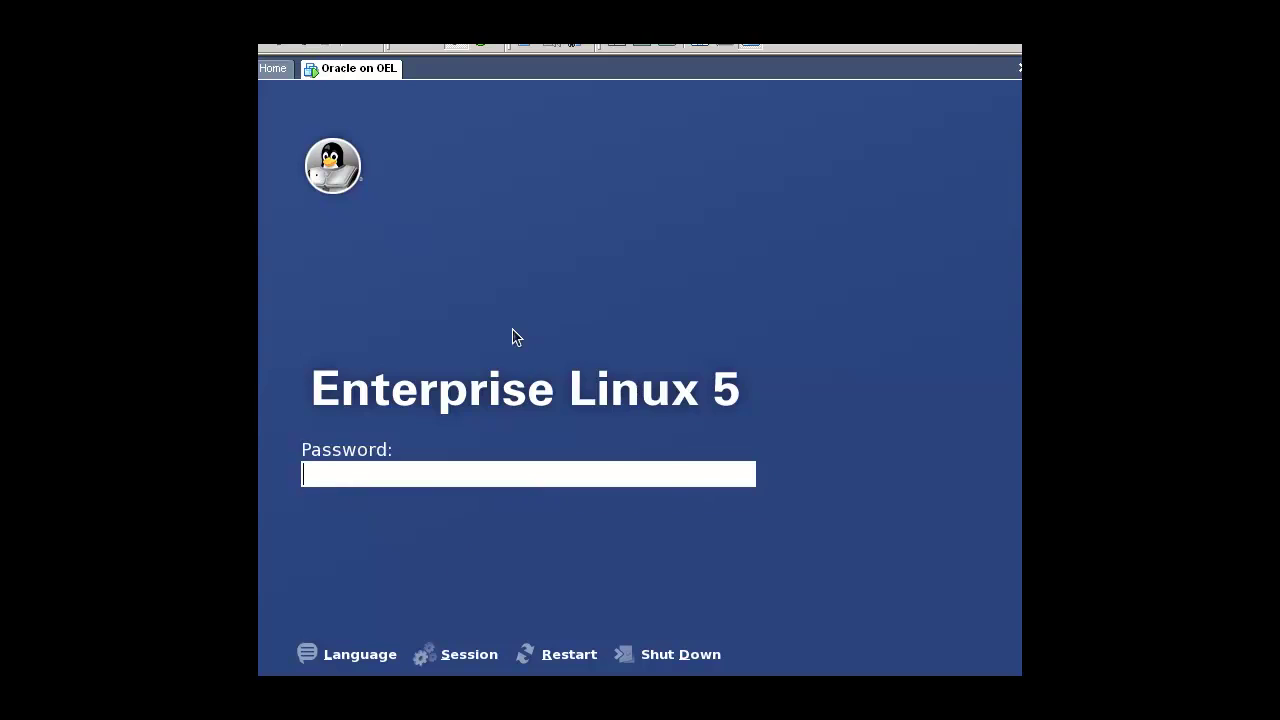
type("oracle")
key("Return")
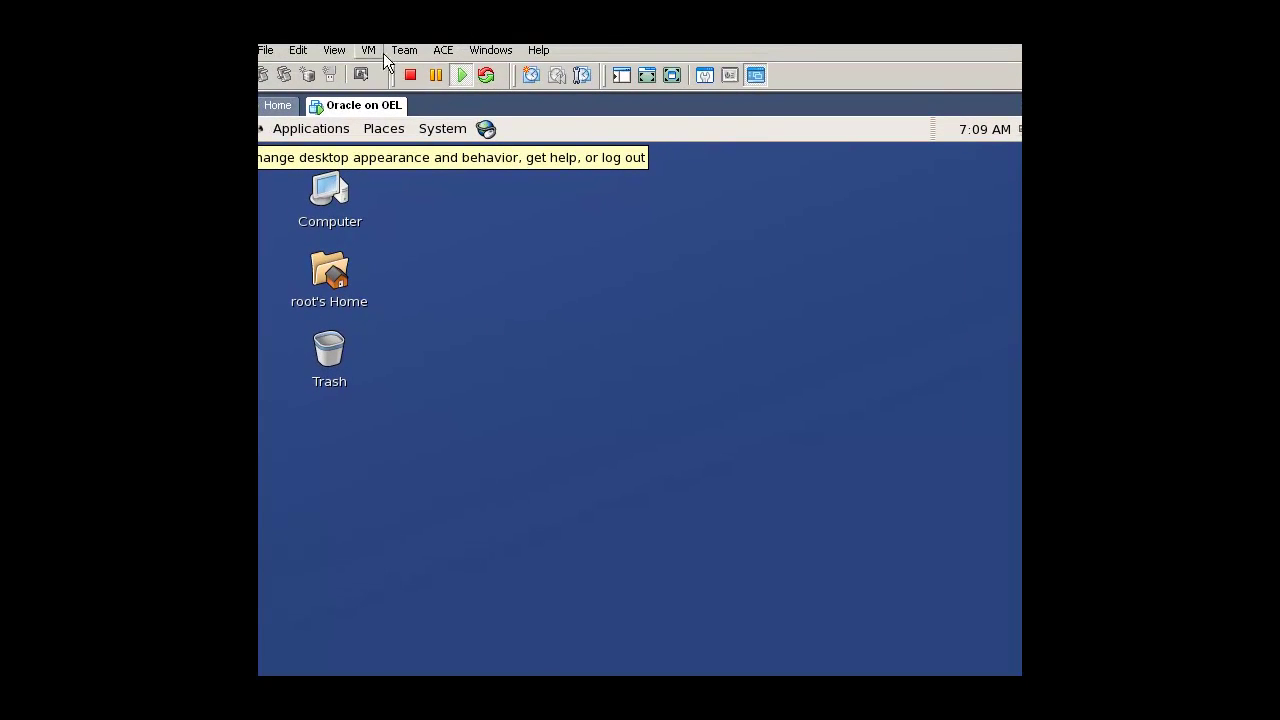
Step: Start VMware Tools installation from the VM menu and confirm Install
left_click(369, 50)
left_click(400, 188)
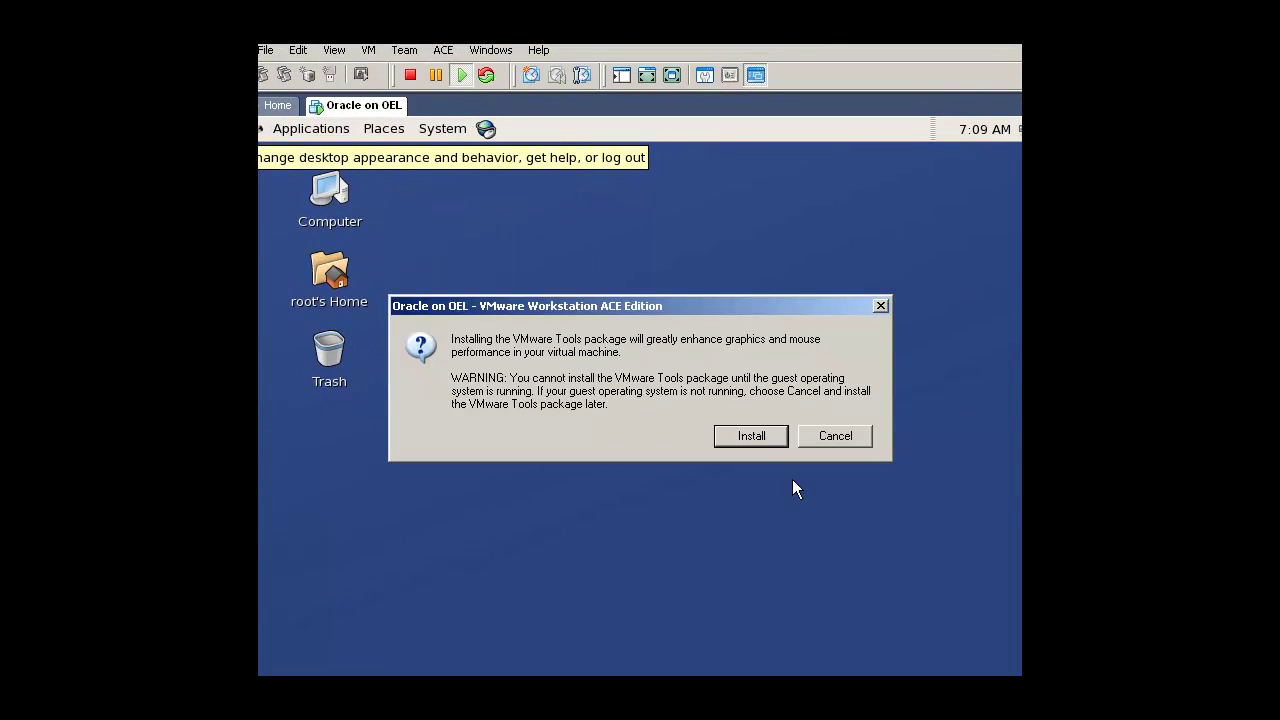
left_click(756, 441)
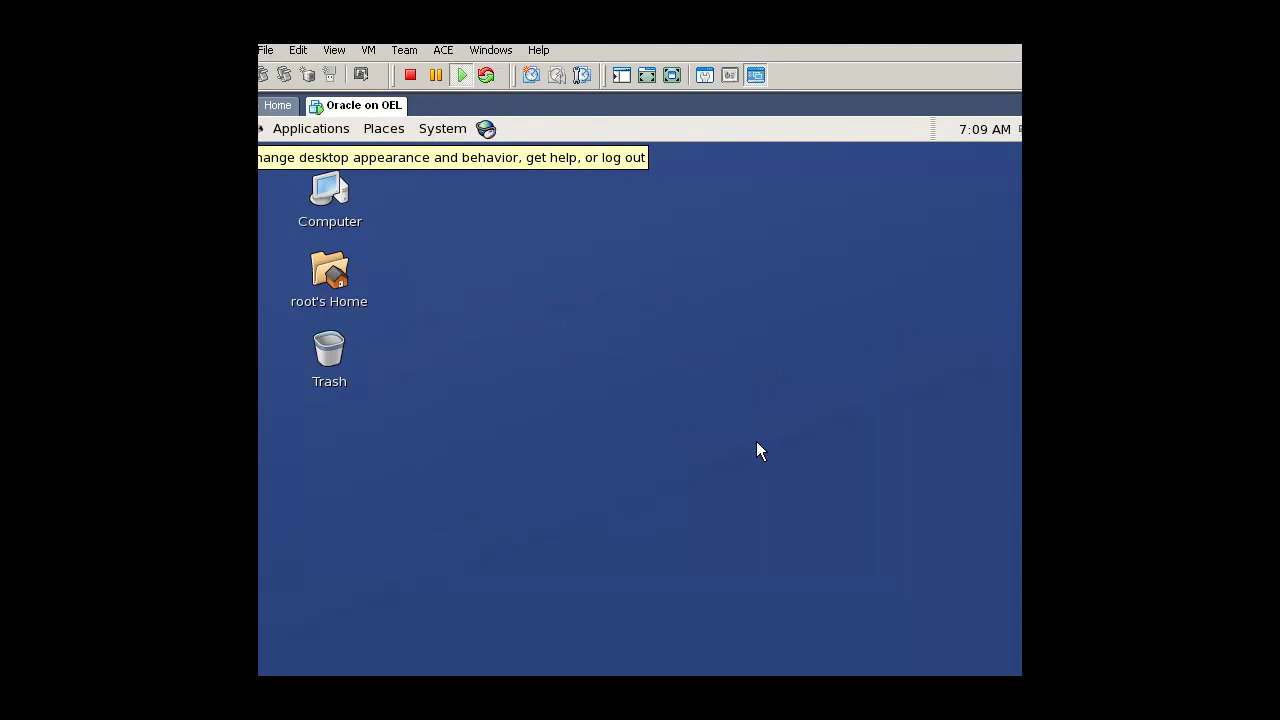
Step: Open the tools CD through Computer and copy both VMwareTools files
left_click(322, 210)
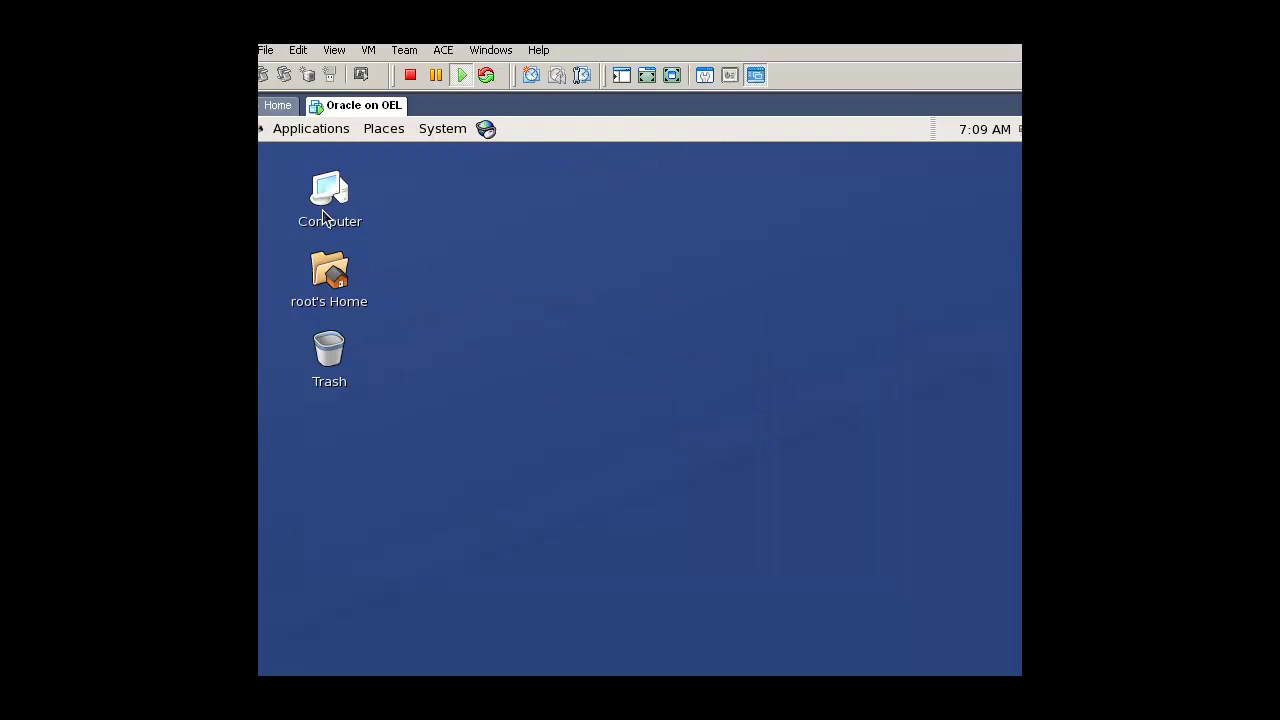
double_click(322, 209)
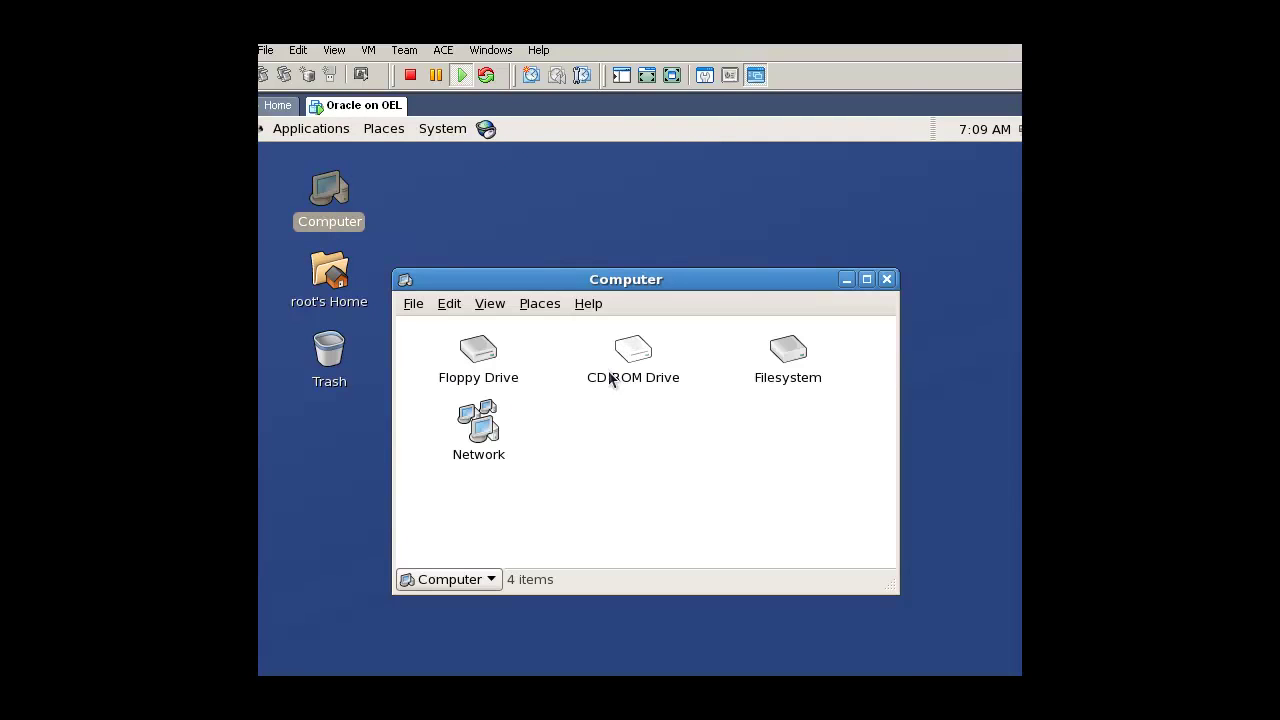
double_click(624, 368)
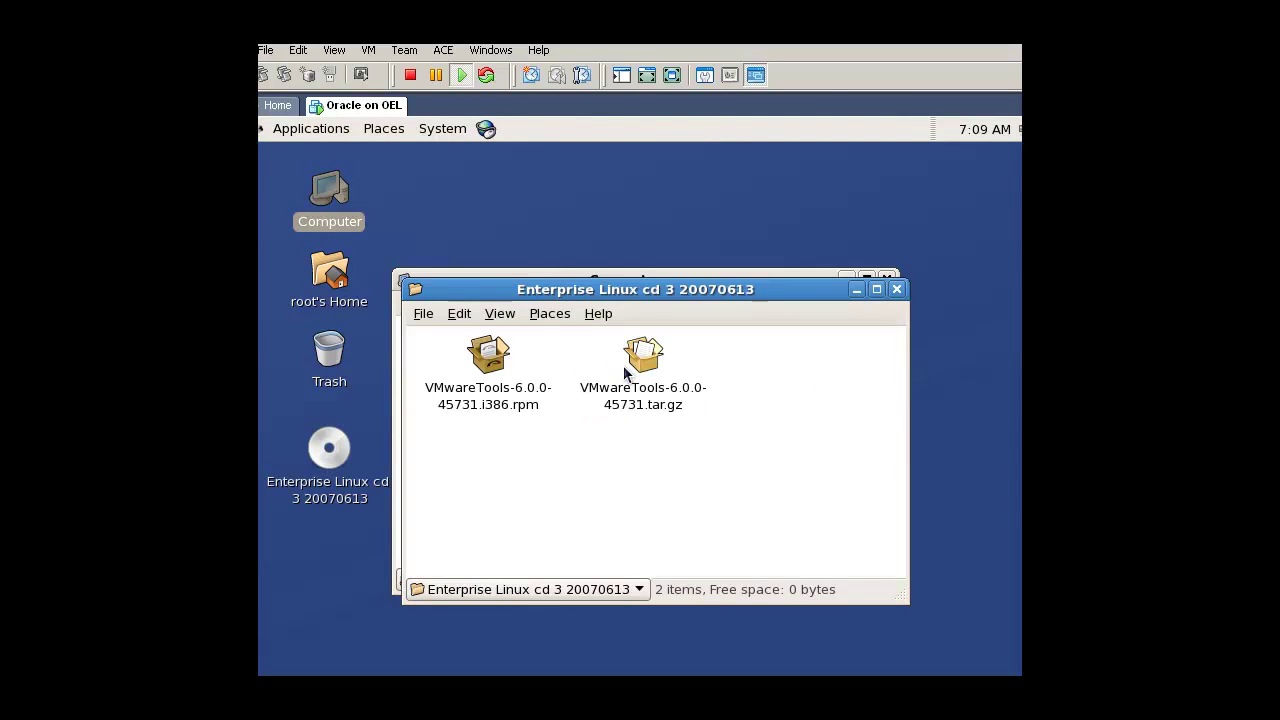
left_click_drag(769, 532, 450, 328)
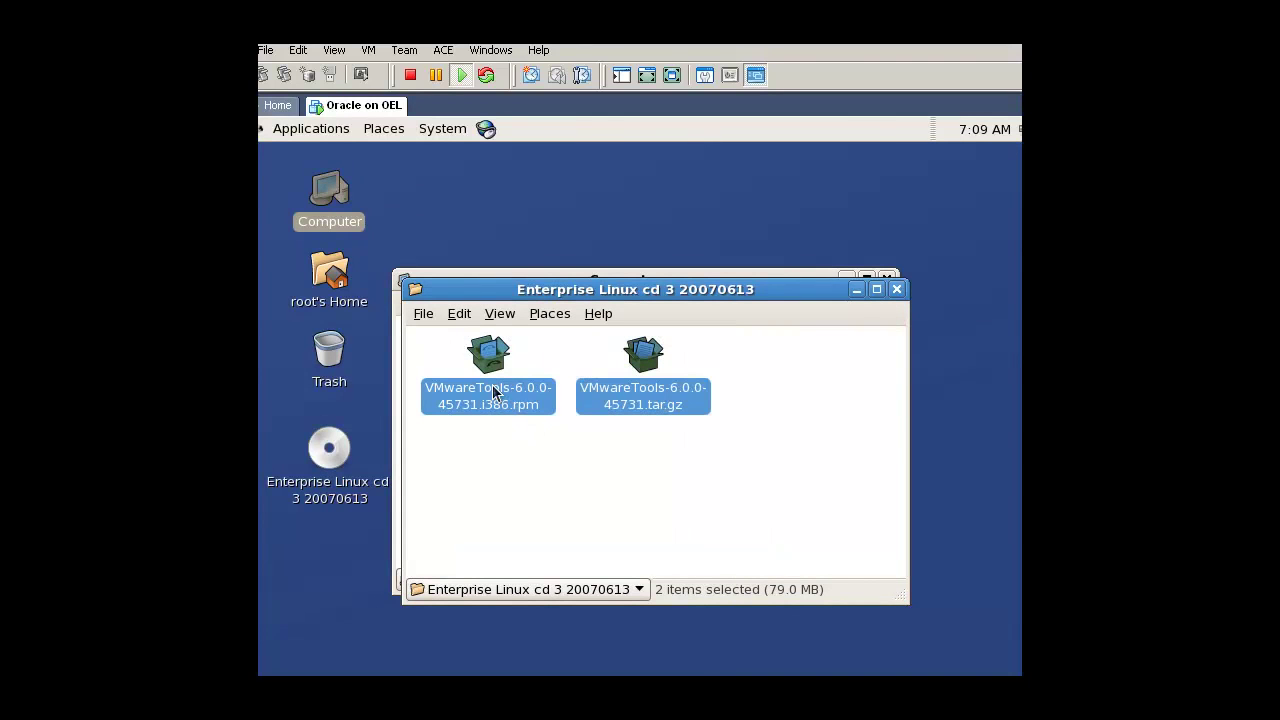
right_click(492, 392)
left_click(557, 501)
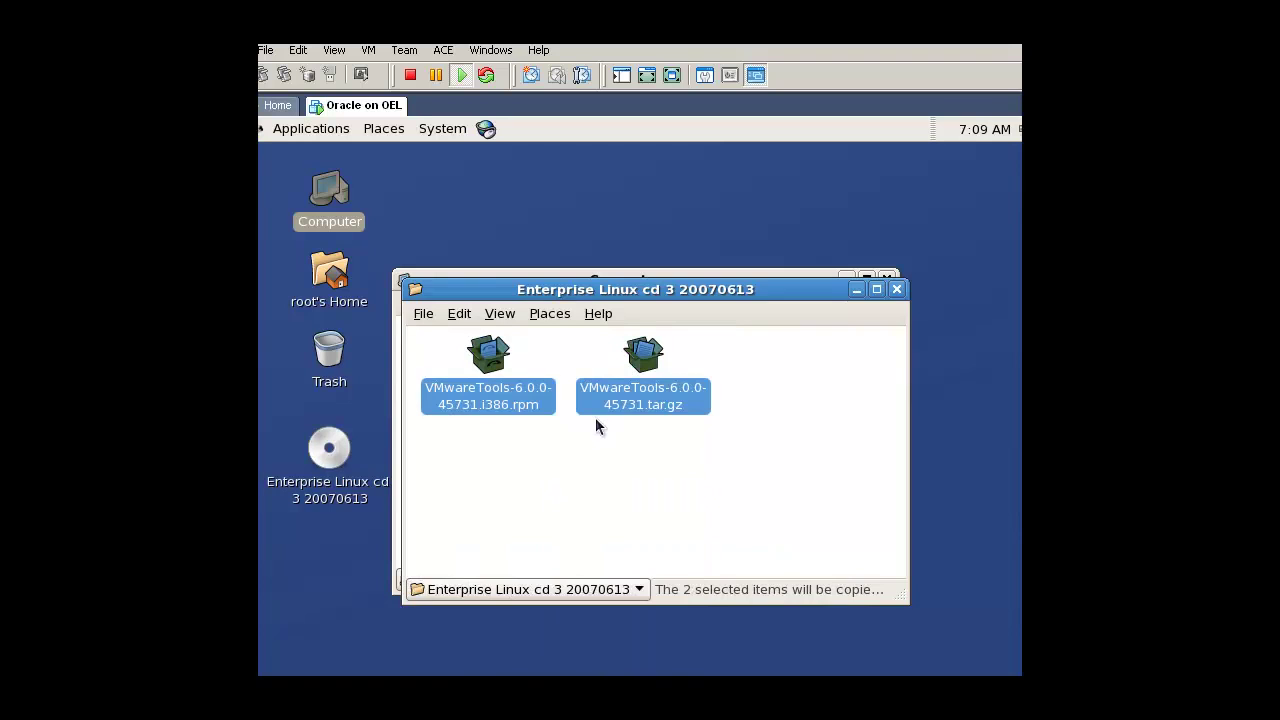
key("ctrl+w")
Step: Paste the two VMwareTools files into the /tmp folder
double_click(766, 366)
type("tmp")
key("Return")
right_click(738, 540)
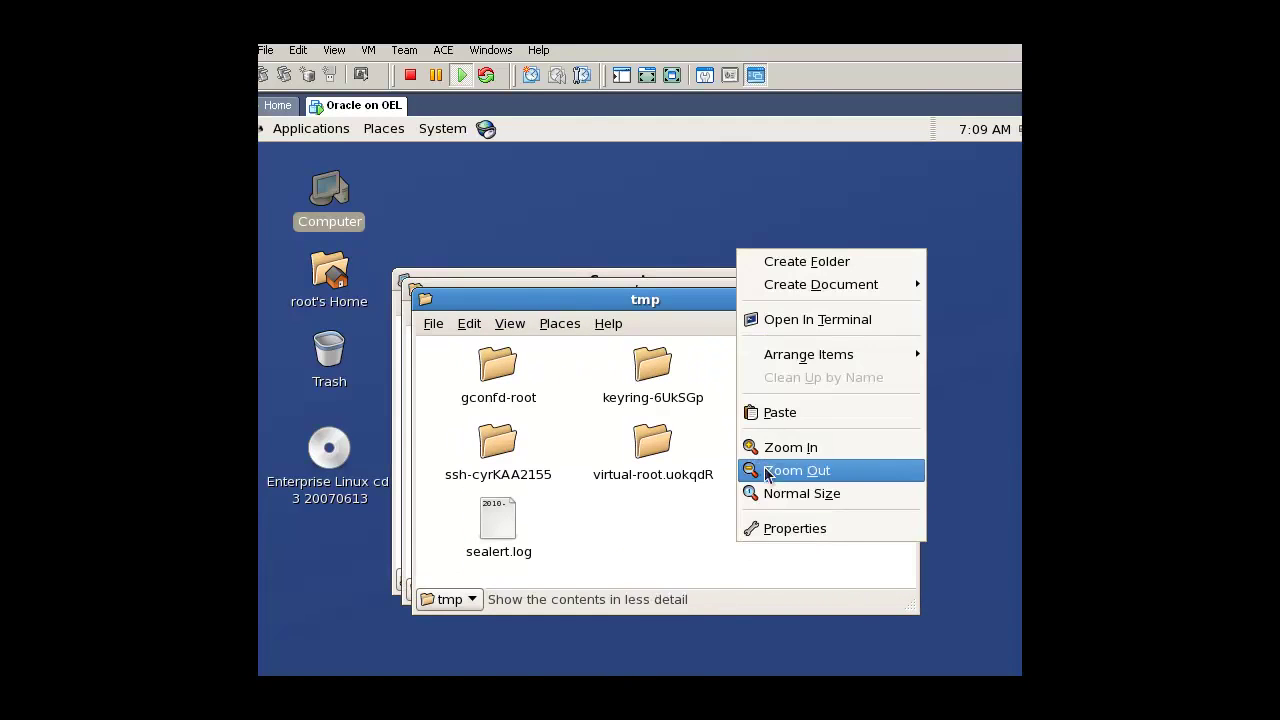
left_click(780, 412)
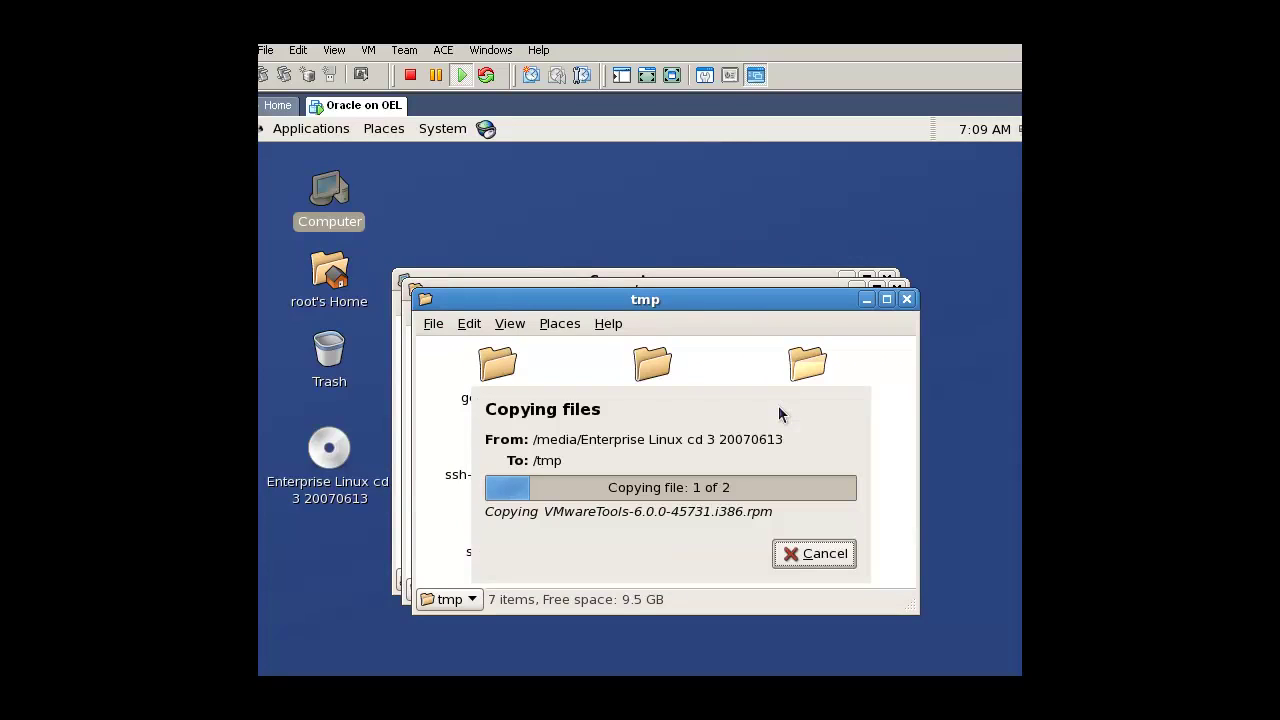
left_click(754, 492)
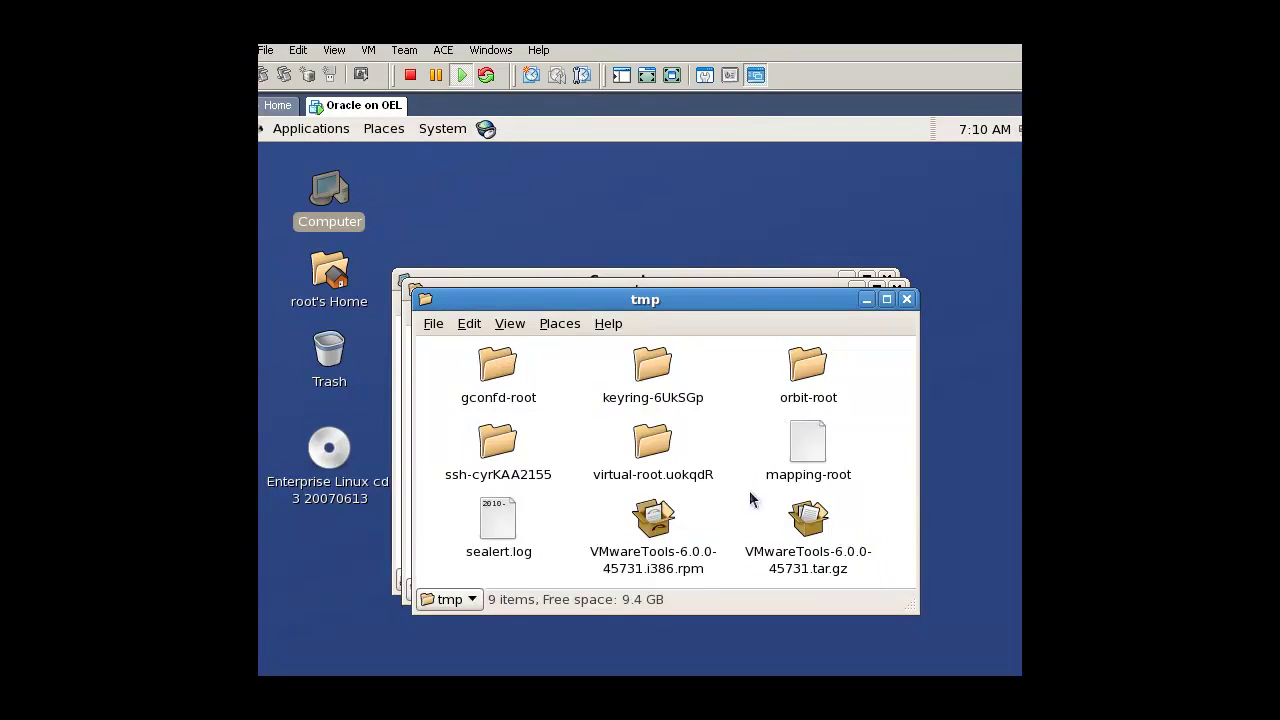
Step: Install the VMwareTools i386.rpm package despite the unverified-package warning
left_click(658, 545)
double_click(658, 545)
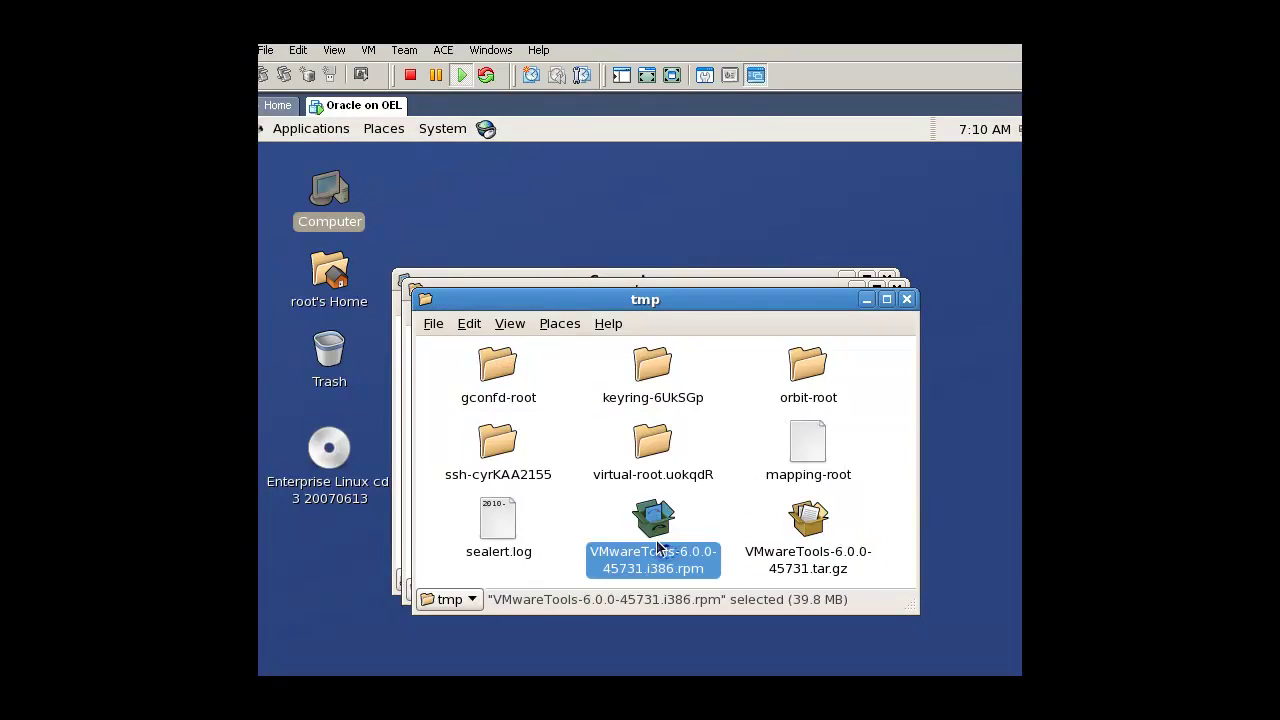
left_click(686, 438)
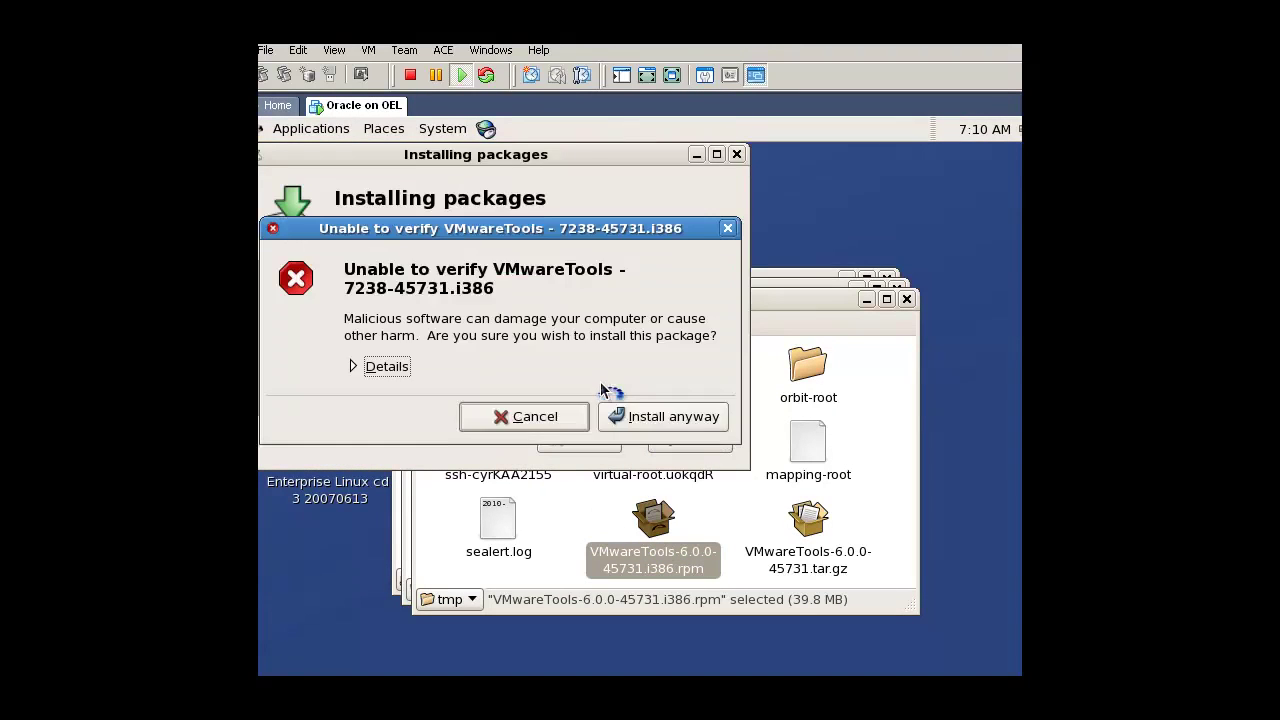
left_click(634, 422)
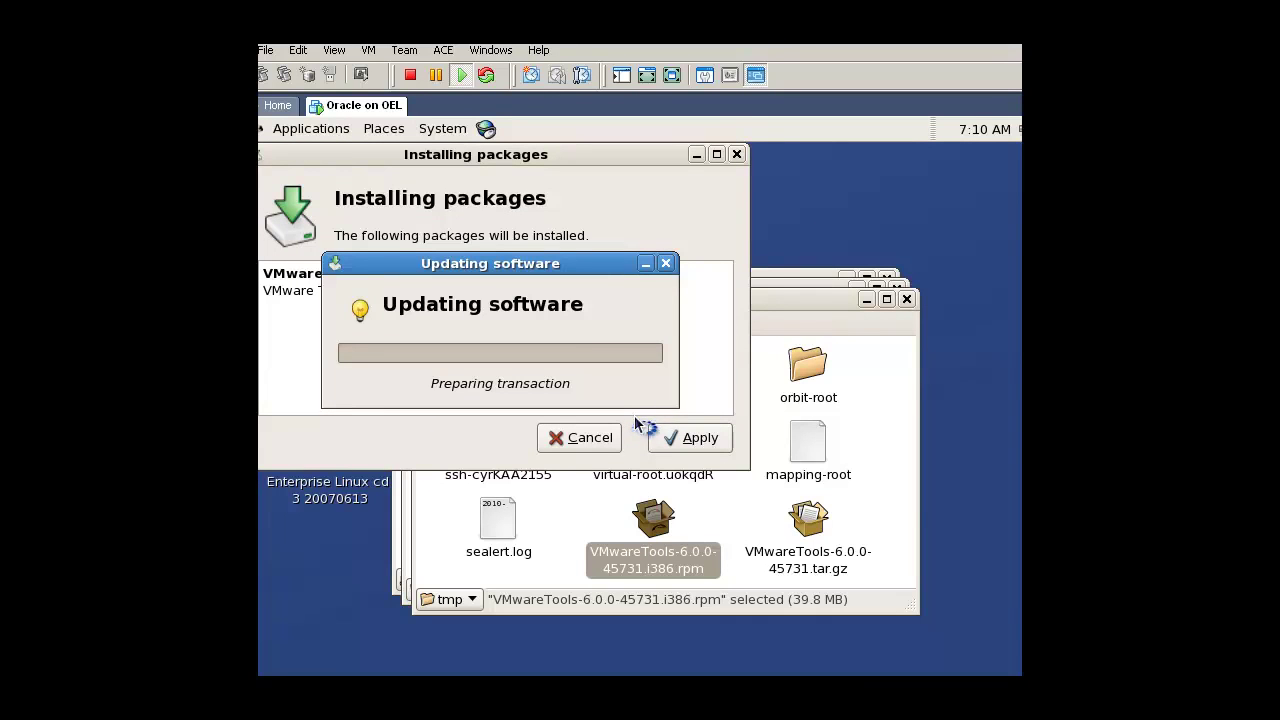
left_click(596, 376)
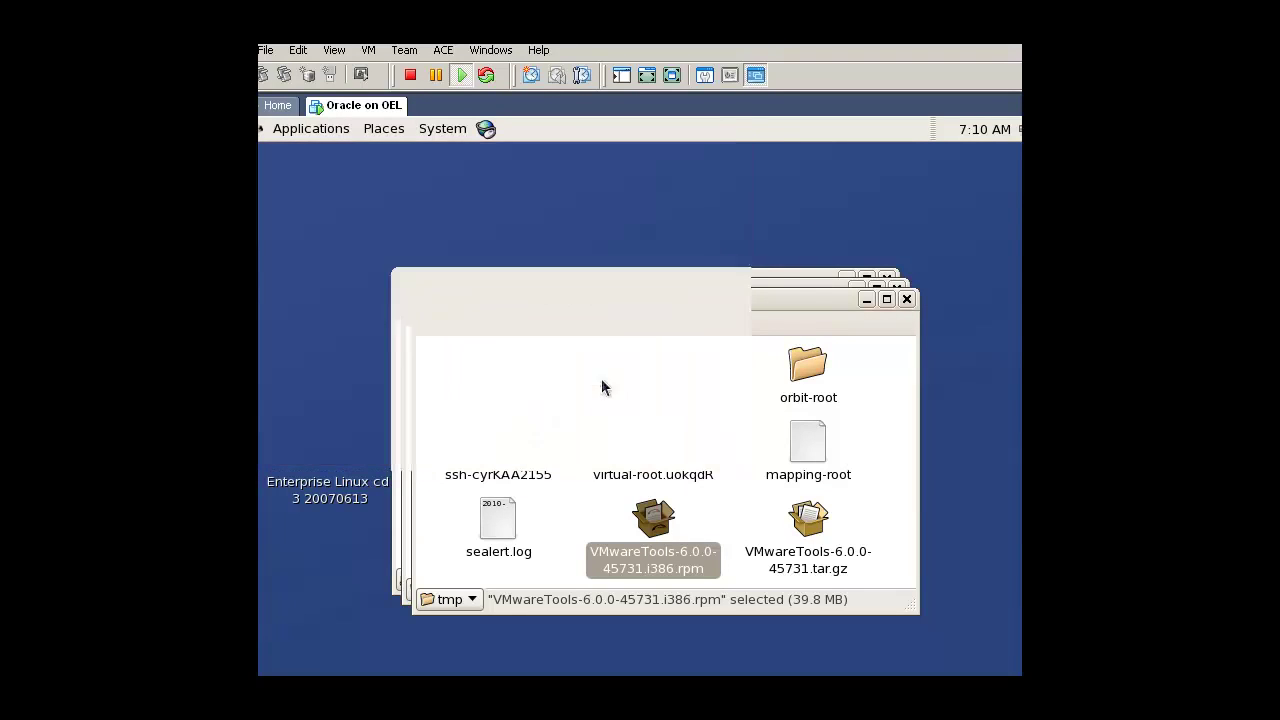
Step: Extract the tar.gz in tmp and launch vmware-install.pl from vmware-tools-distrib
right_click(797, 551)
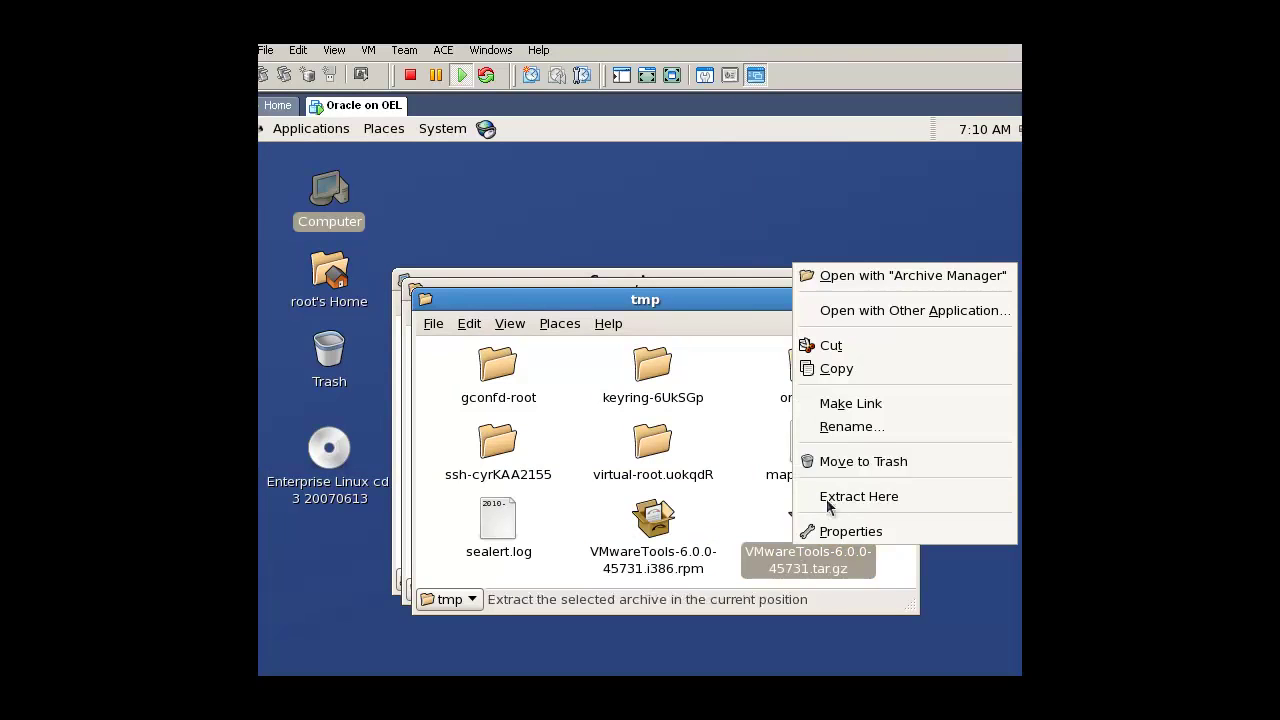
left_click(857, 500)
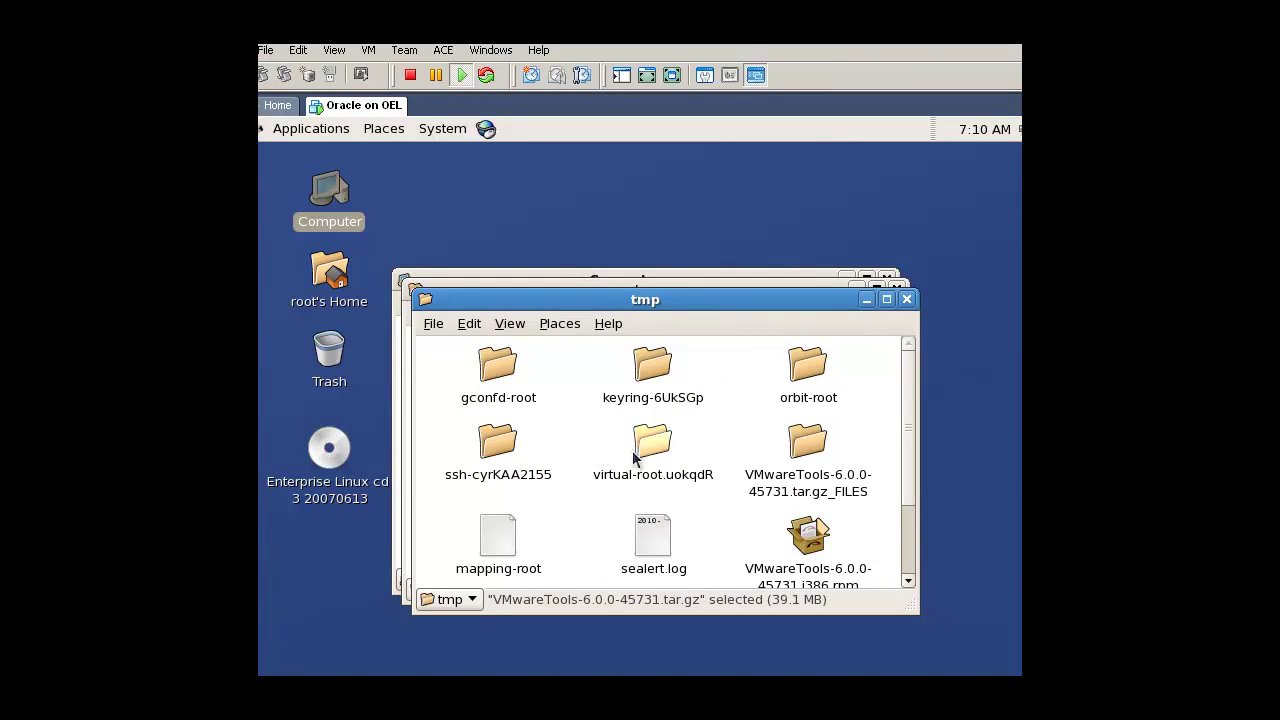
double_click(792, 456)
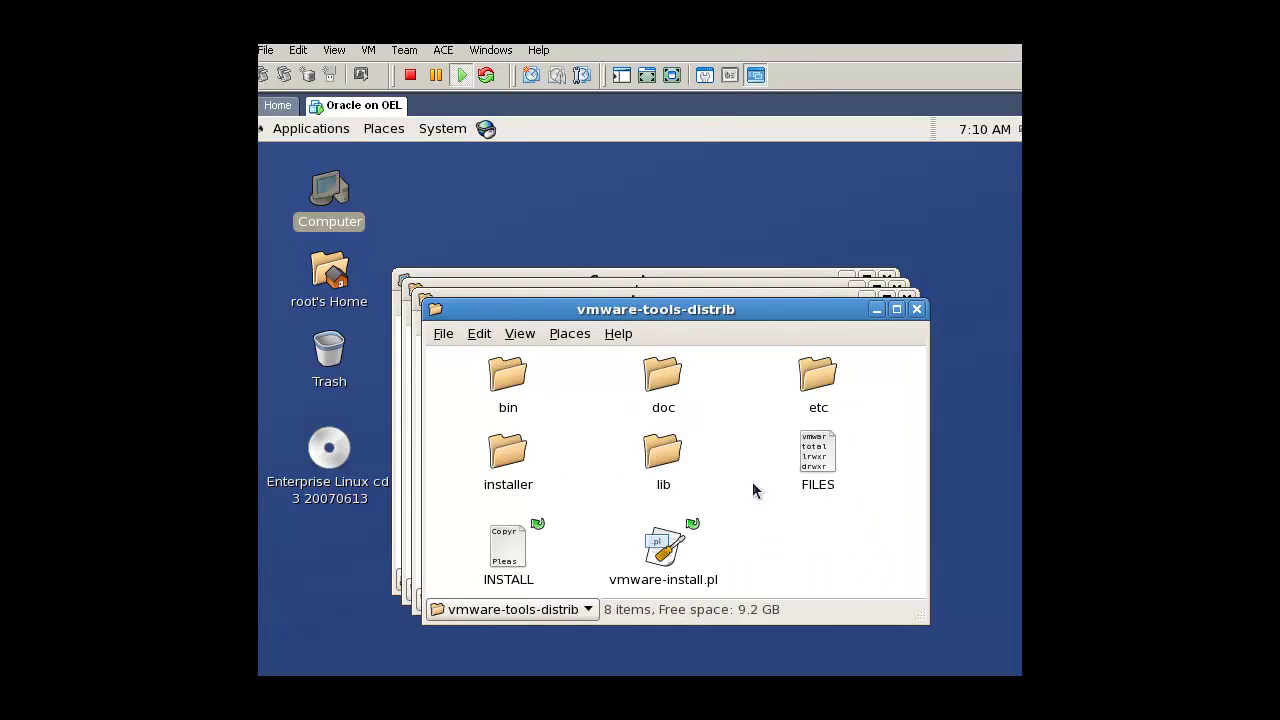
double_click(663, 548)
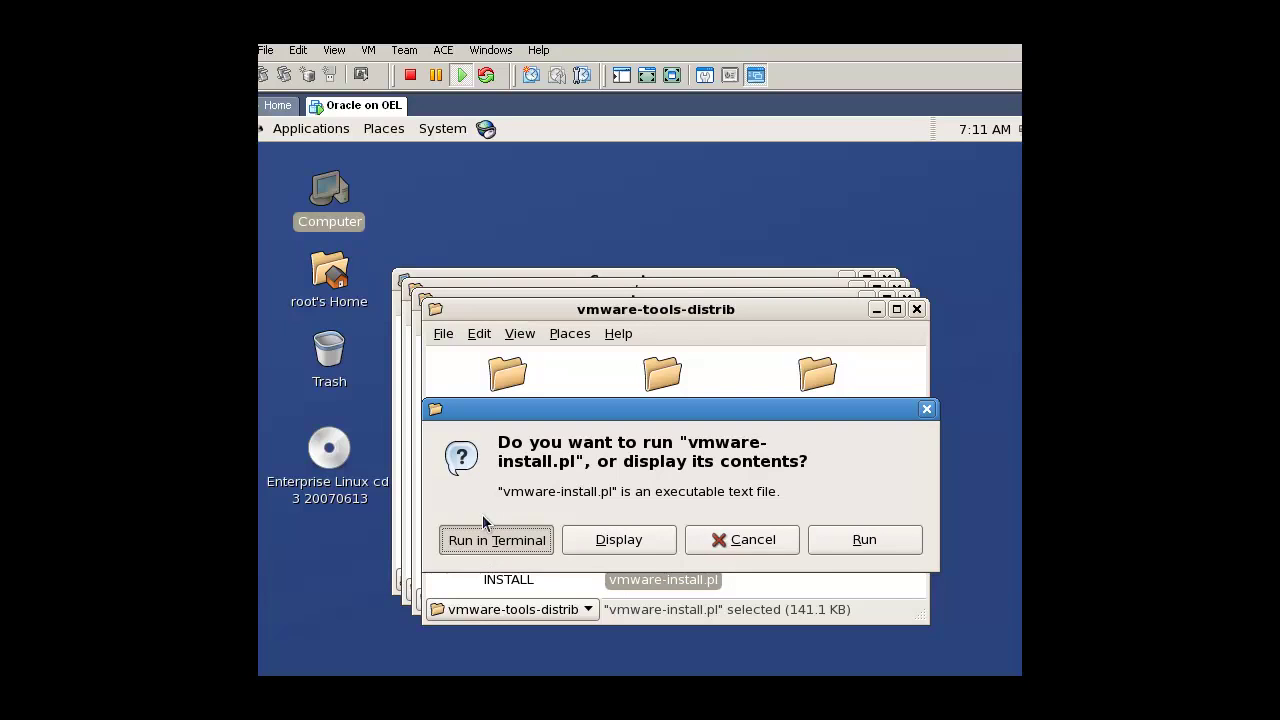
Step: Run vmware-install.pl in a terminal, accepting default directories, no VMCI, and 800x600 display
left_click(479, 530)
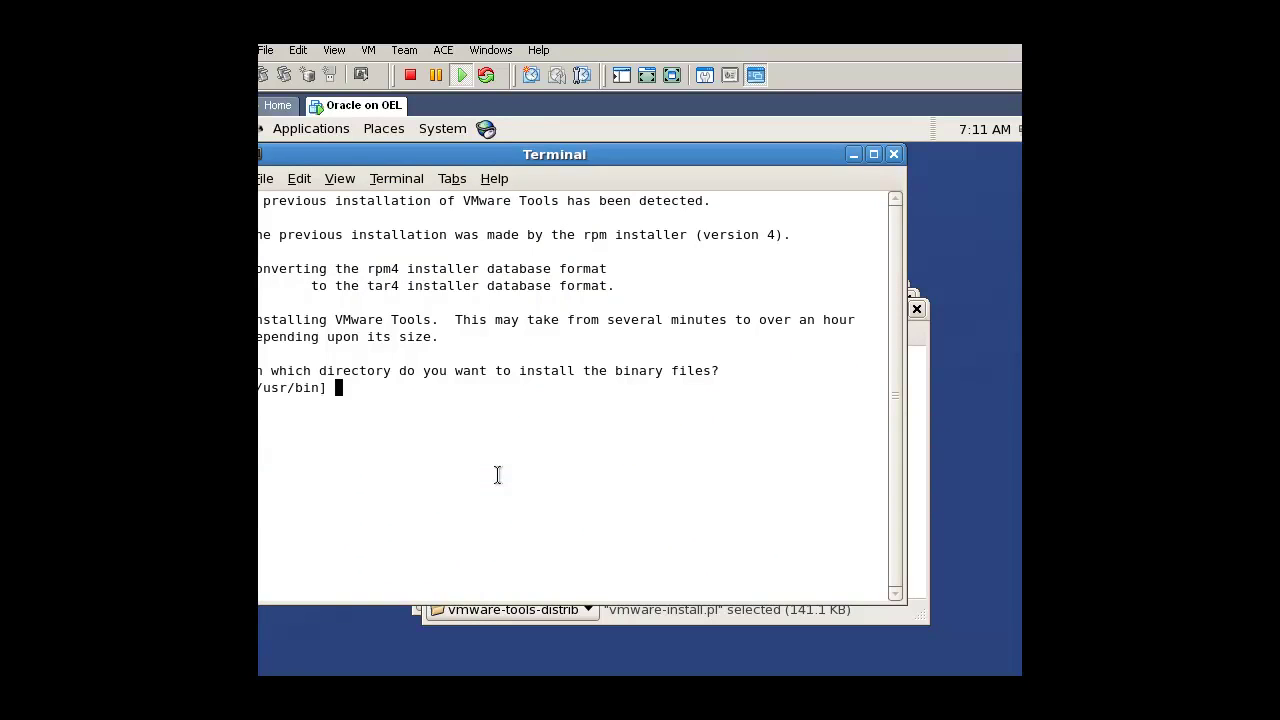
key("Return")
key("Return")
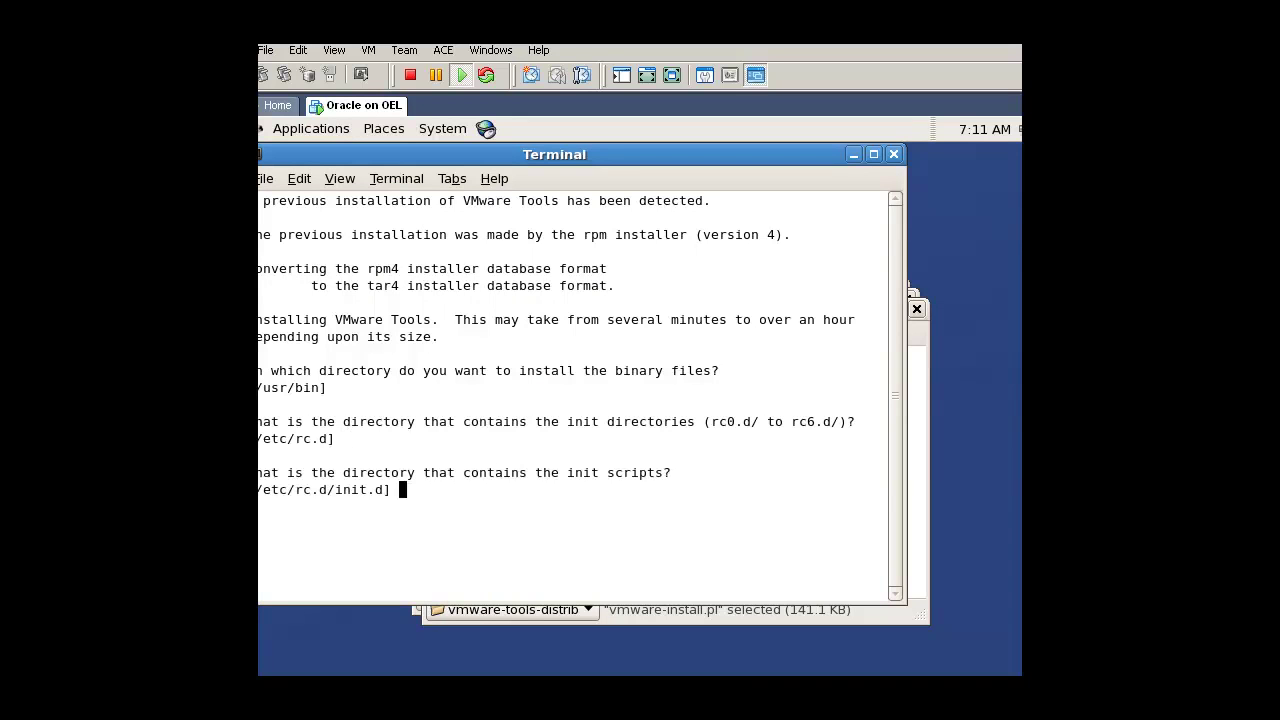
key("Return")
key("Return")
key("Return")
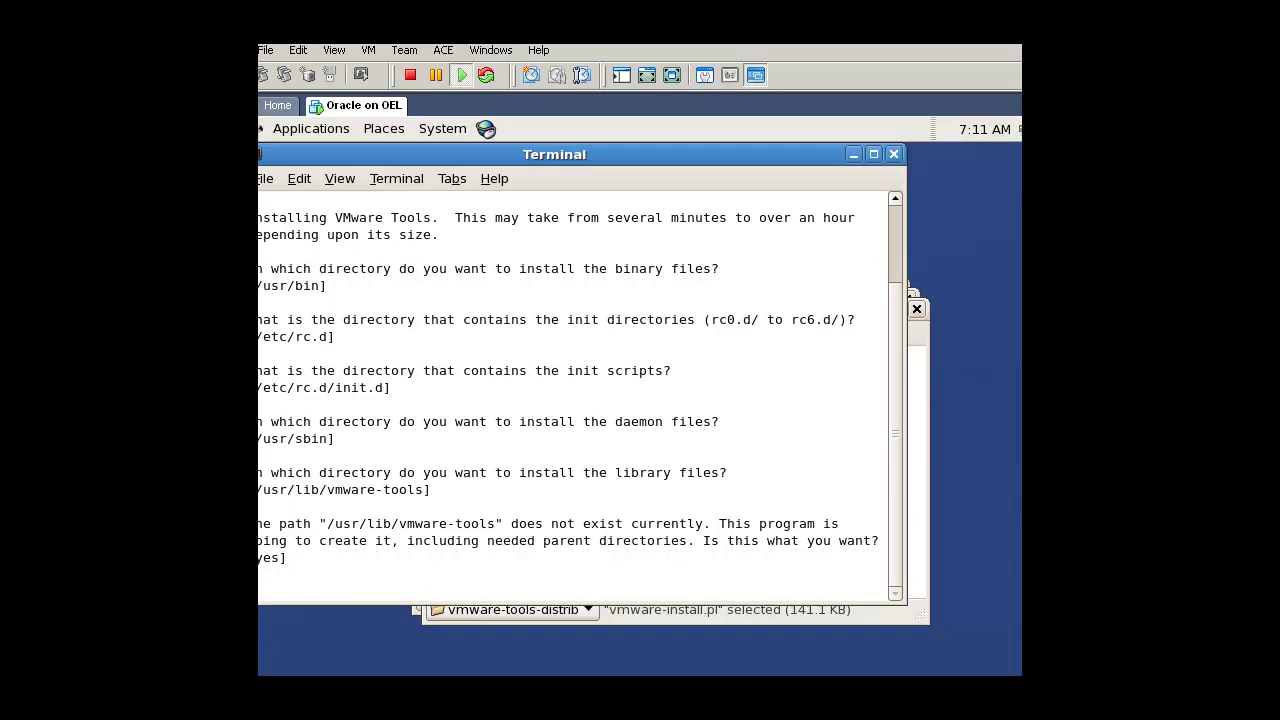
key("Return")
key("Return")
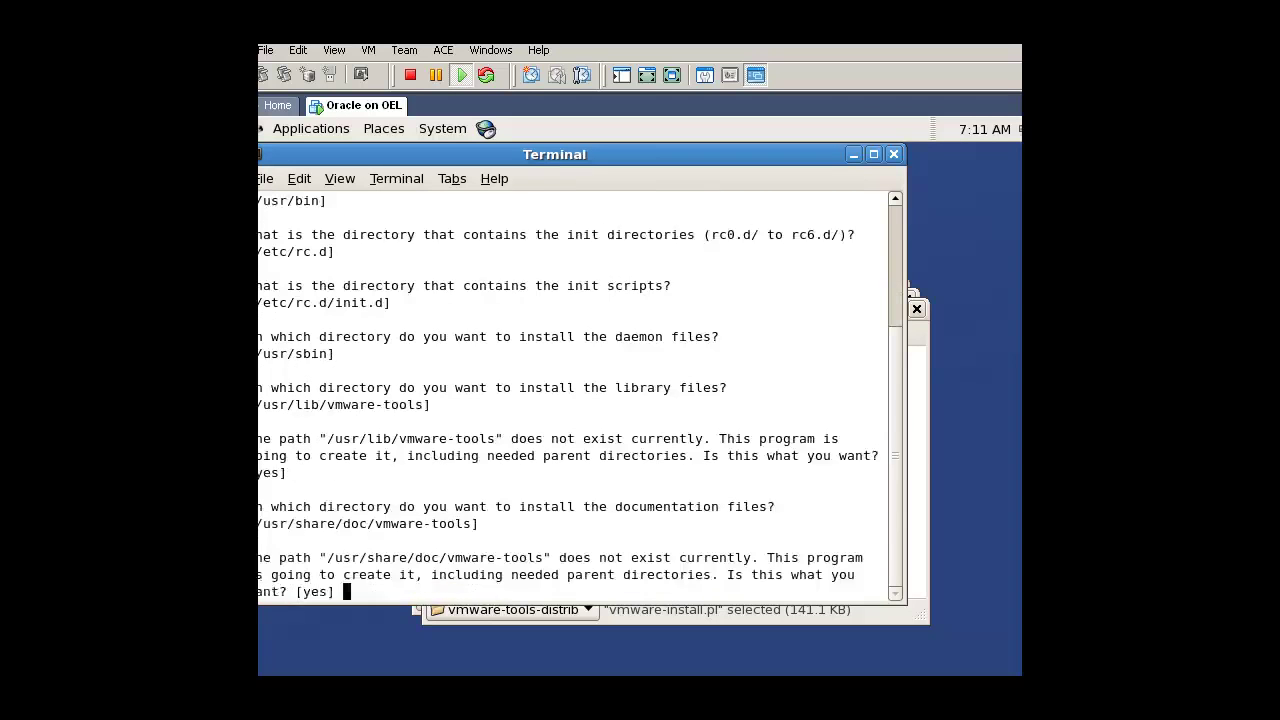
key("Return")
key("Return")
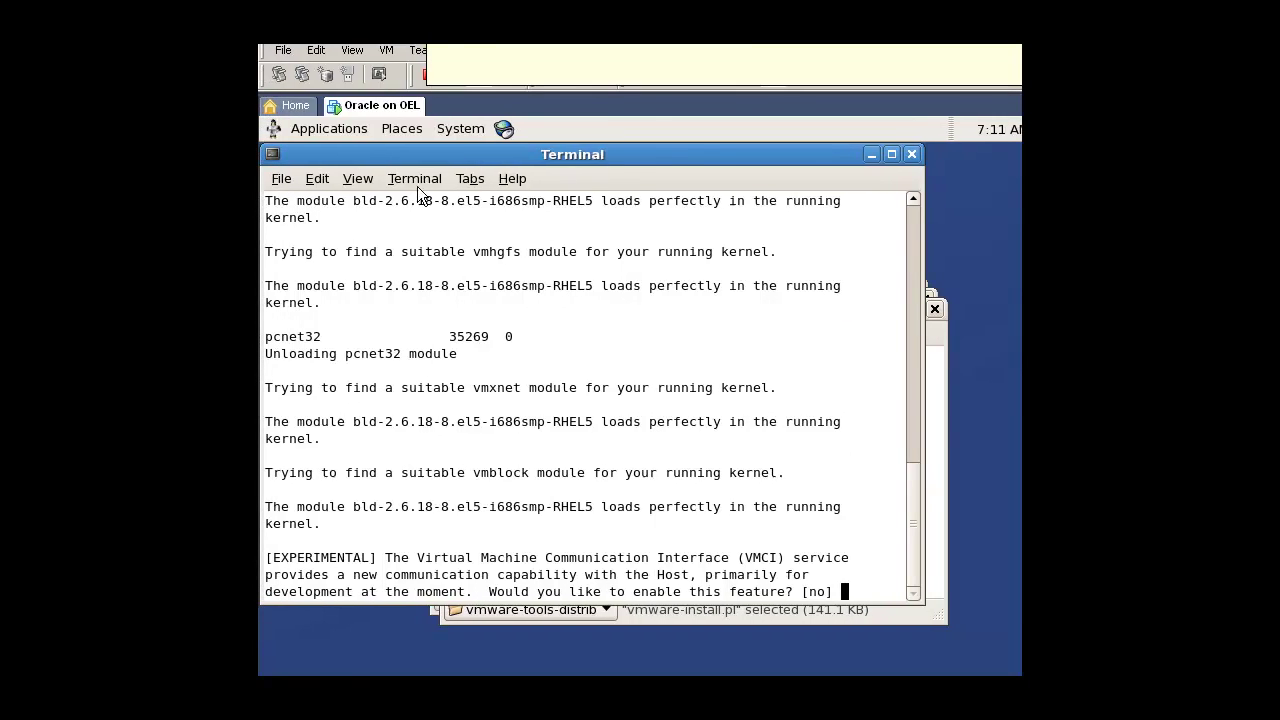
key("Return")
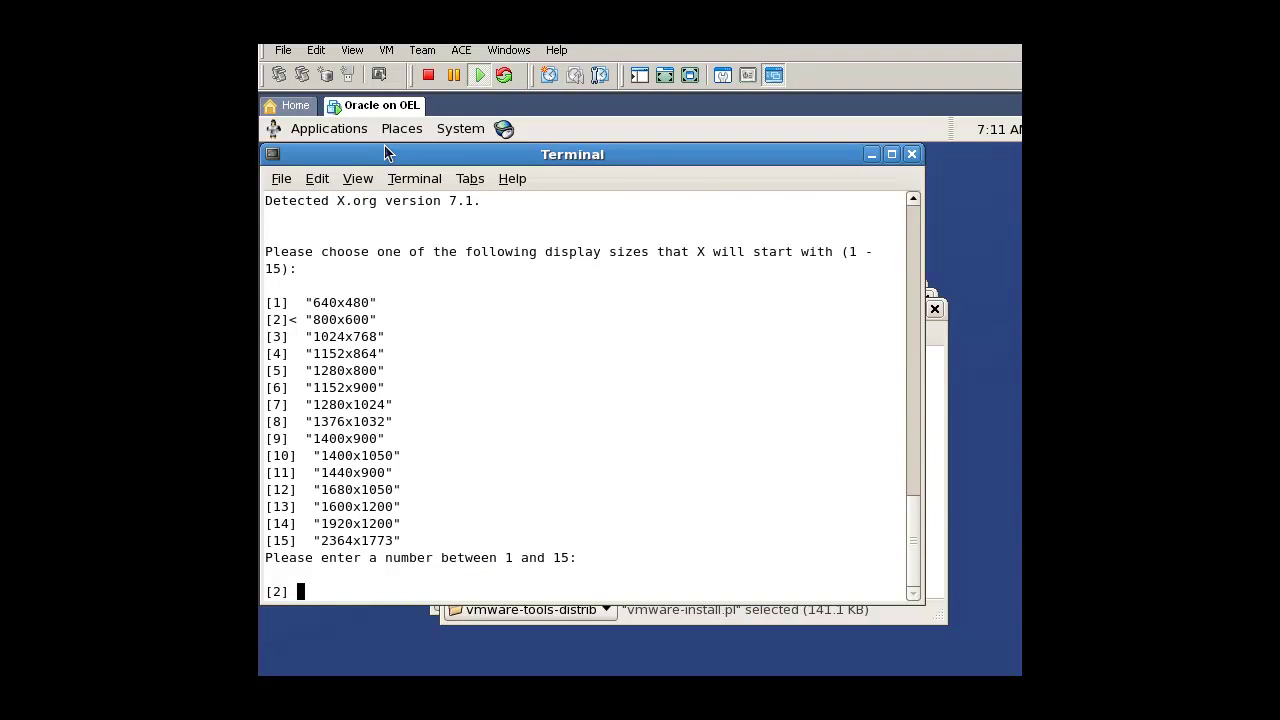
key("Return")
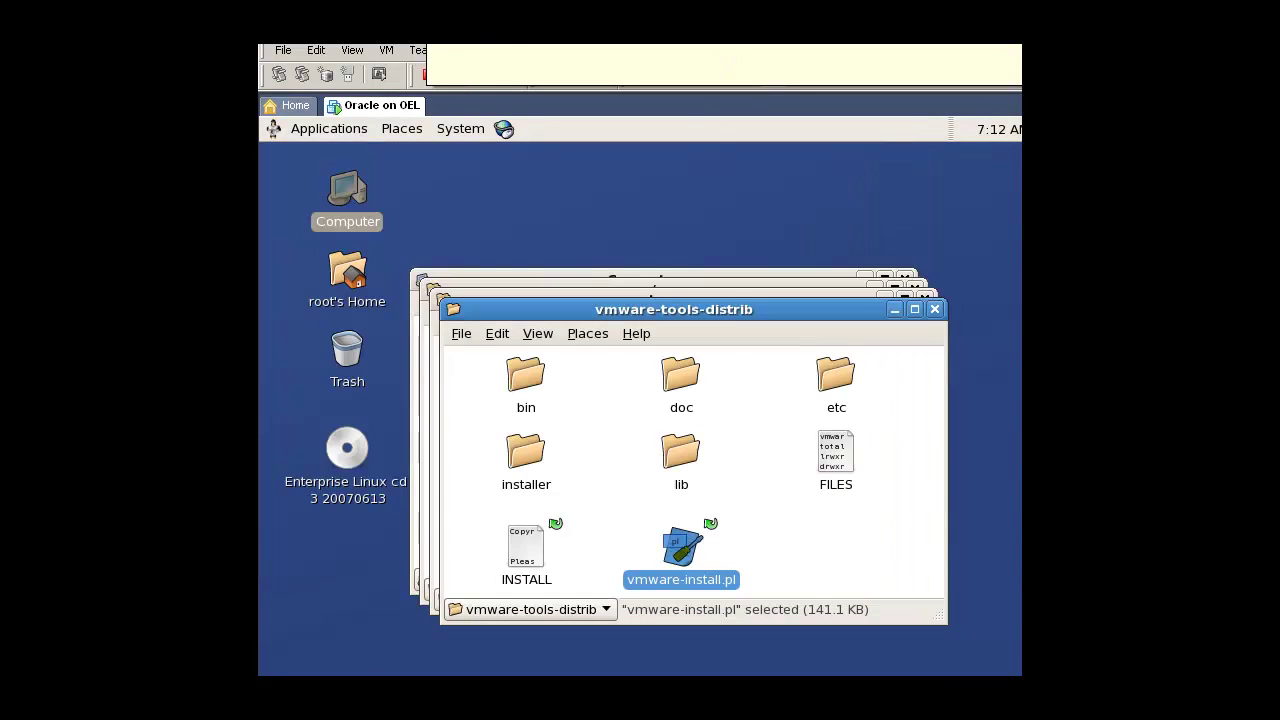
Step: Copy the ten kernel parameter lines from the notes and close the vmware-tools-distrib window
left_click(782, 570)
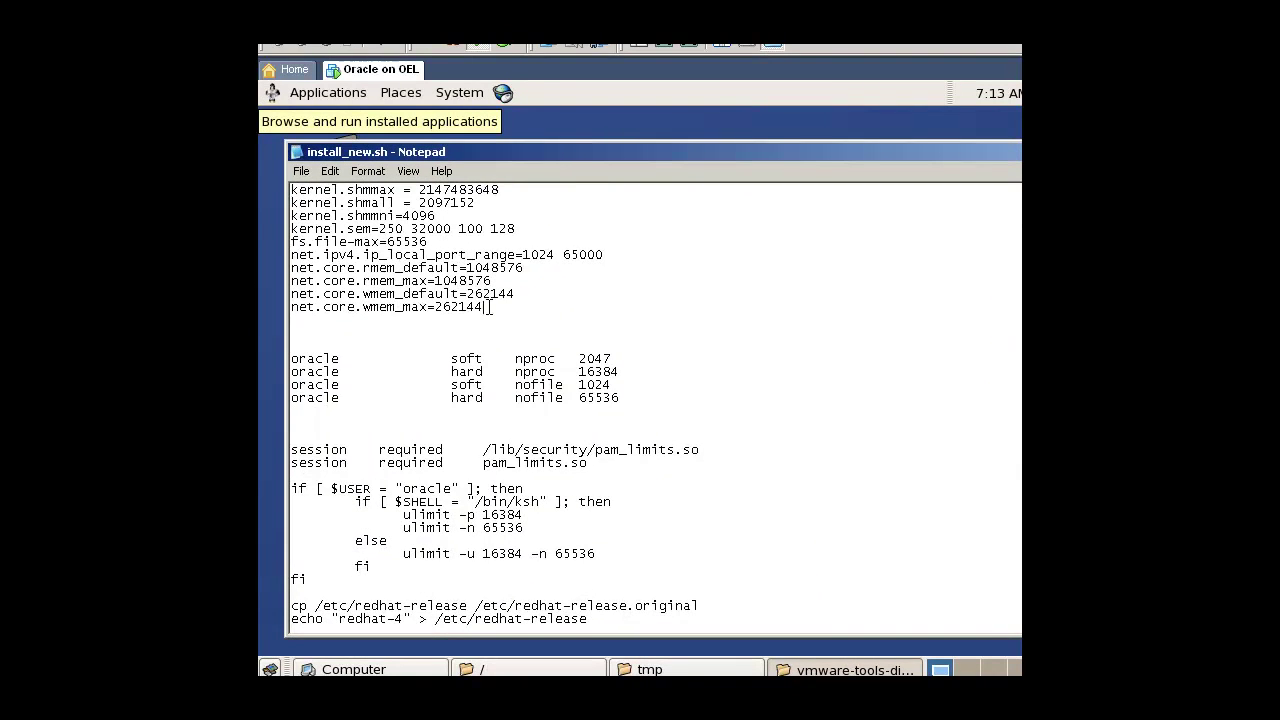
left_click_drag(491, 307, 288, 170)
right_click(330, 204)
left_click(375, 263)
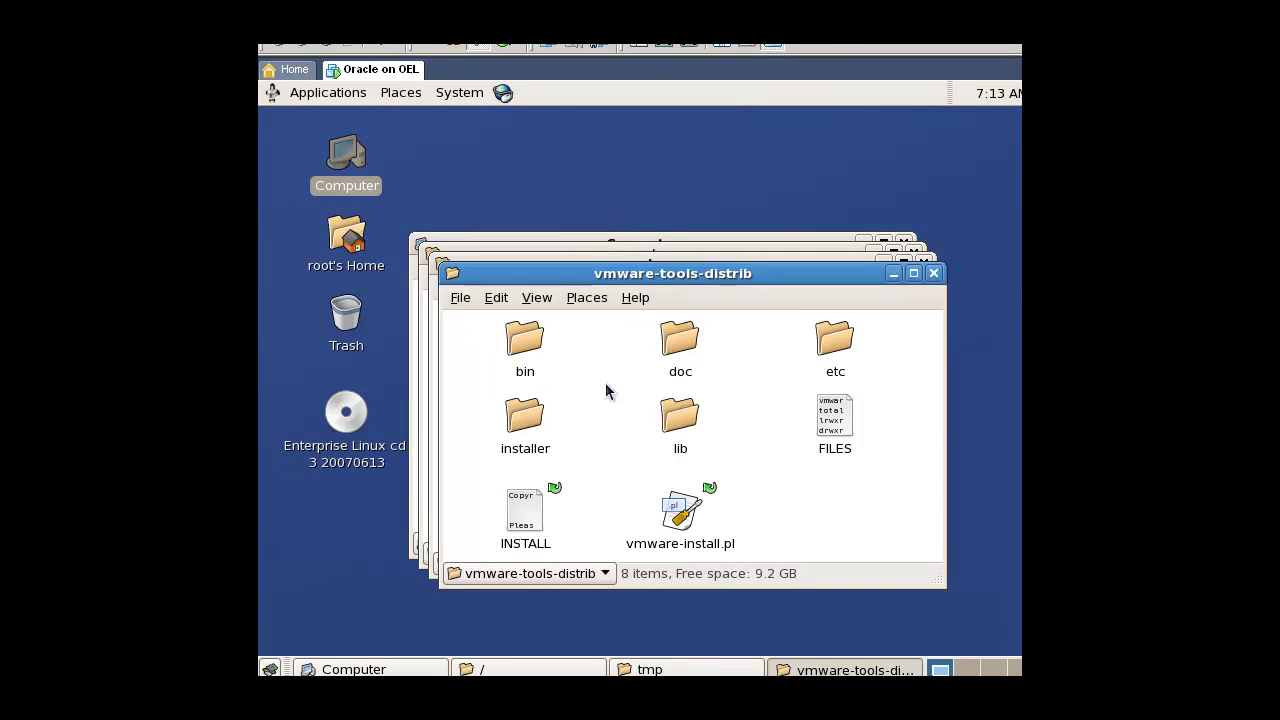
key("ctrl+w")
key("ctrl+w")
key("ctrl+w")
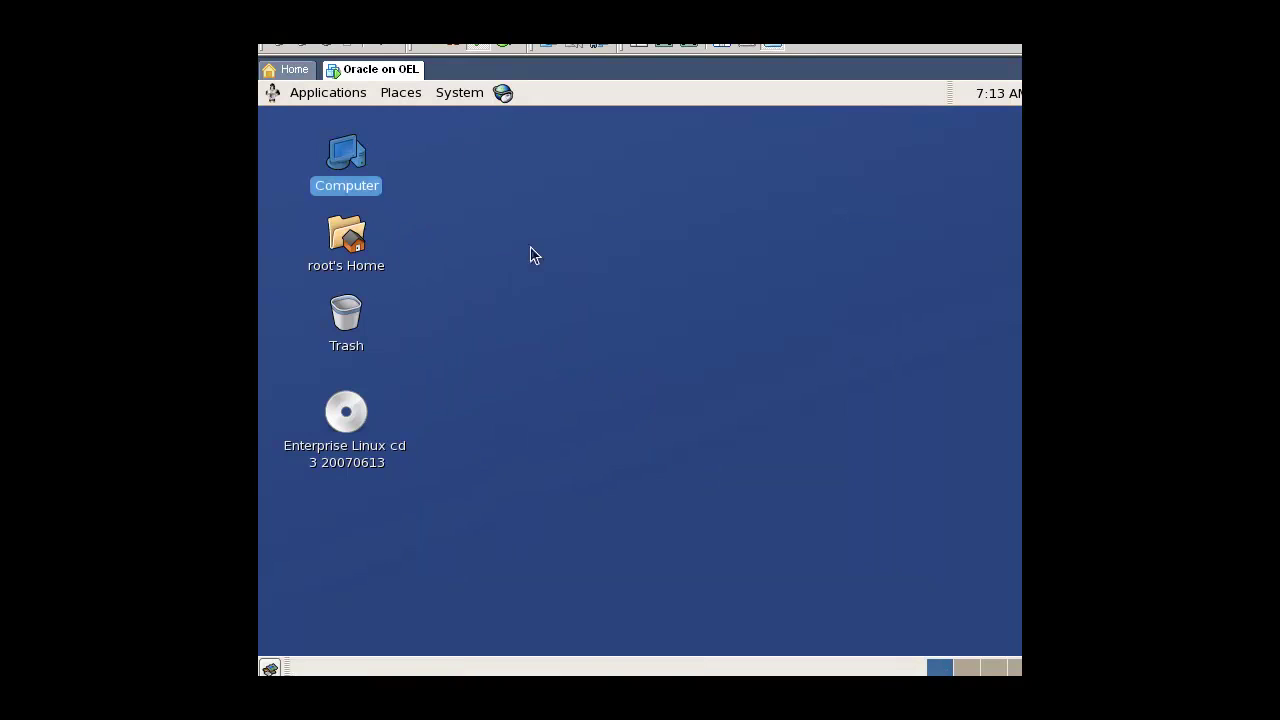
Step: Open a root terminal and open /etc/sysctl.conf in gedit
right_click(461, 137)
left_click(503, 229)
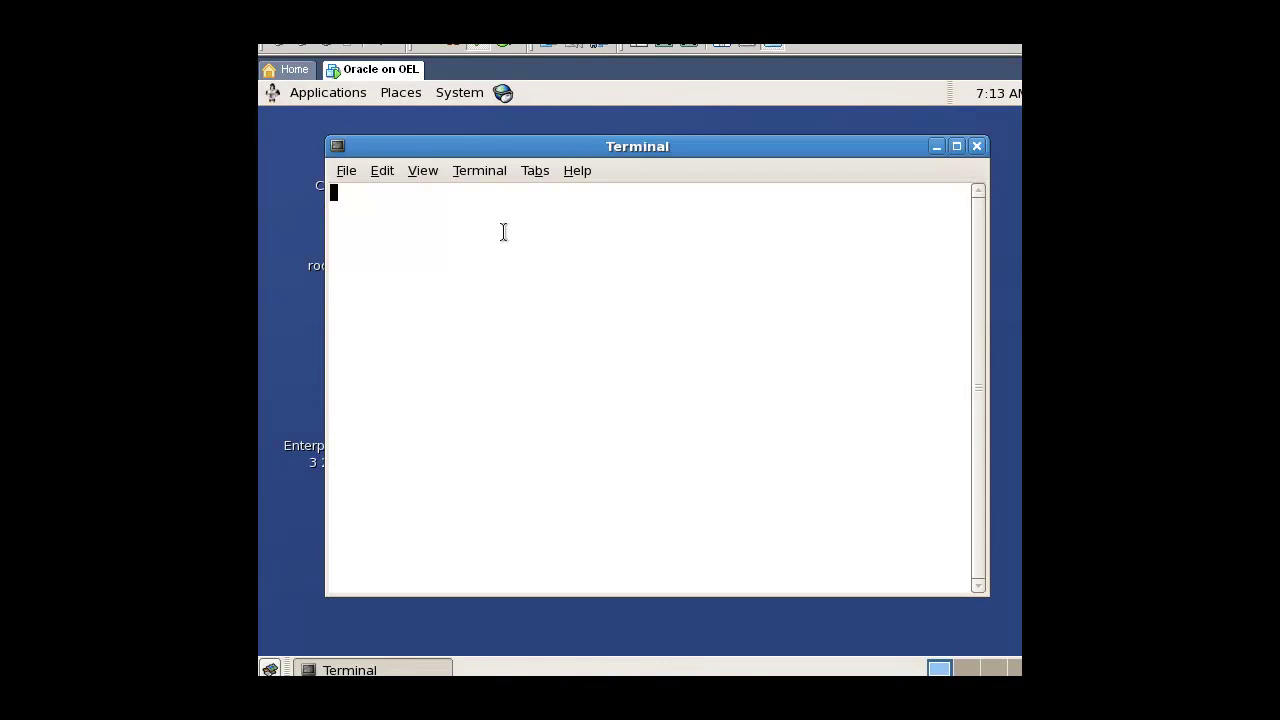
type("gedit /etc/")
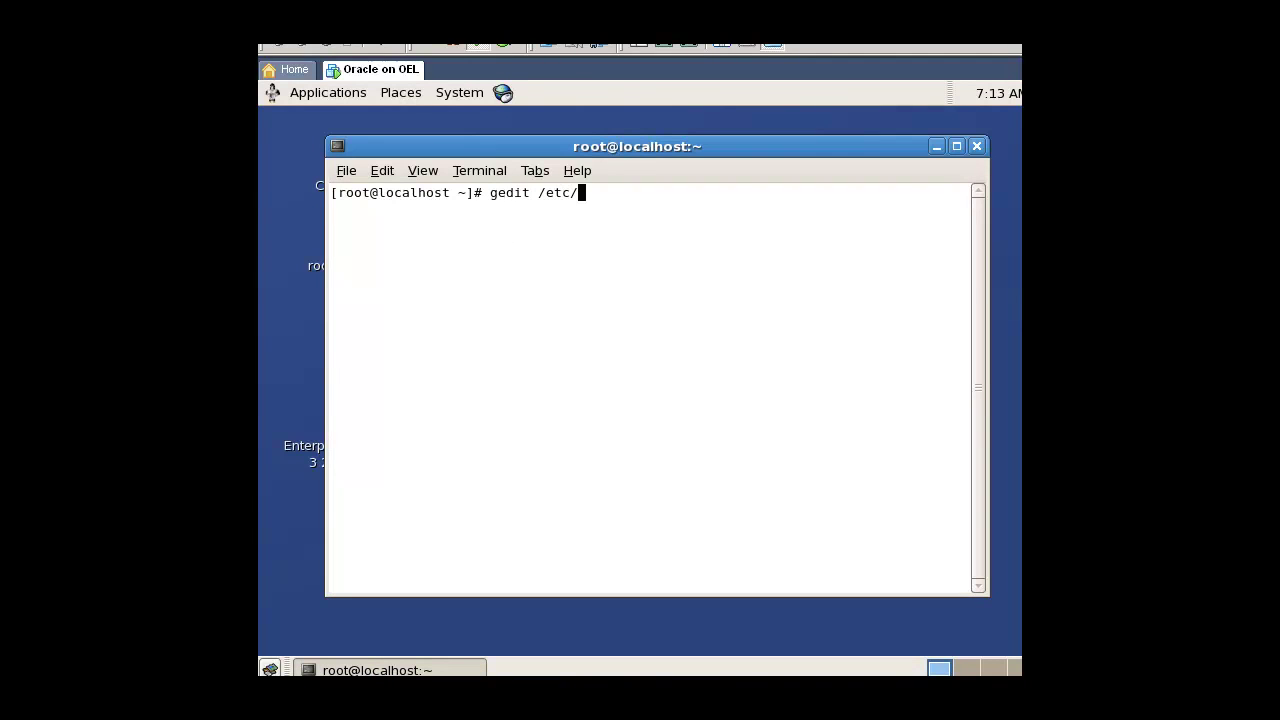
type("sysctl.conf")
key("Return")
Step: Replace the shmmax/shmall lines with the pasted kernel settings, save, and close gedit
key("Down")
key("Down")
key("Down")
key("Down")
key("Down")
key("Down")
key("Down")
key("Down")
key("Down")
key("Down")
key("Down")
key("Down")
key("Down")
key("Down")
key("Down")
key("Down")
key("Down")
key("Down")
key("Down")
key("Down")
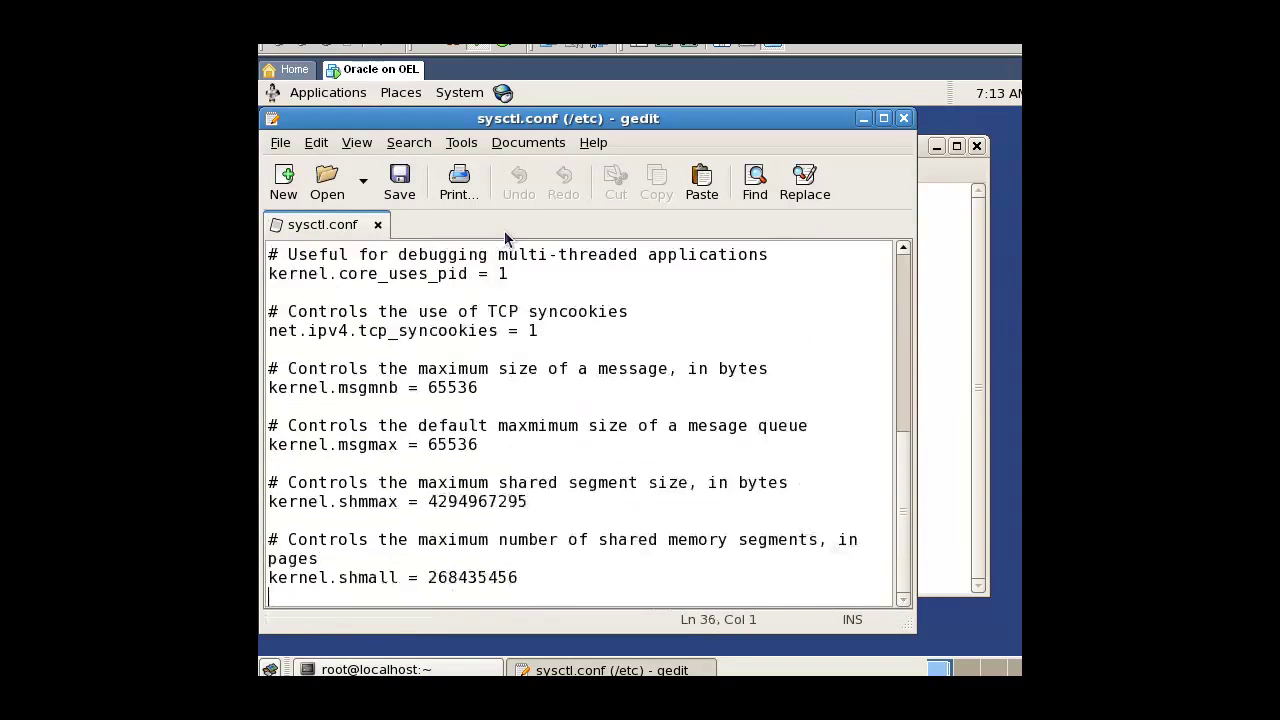
key("shift+Up")
key("shift+Up")
key("shift+Up")
key("shift+Up")
key("shift+Up")
key("Delete")
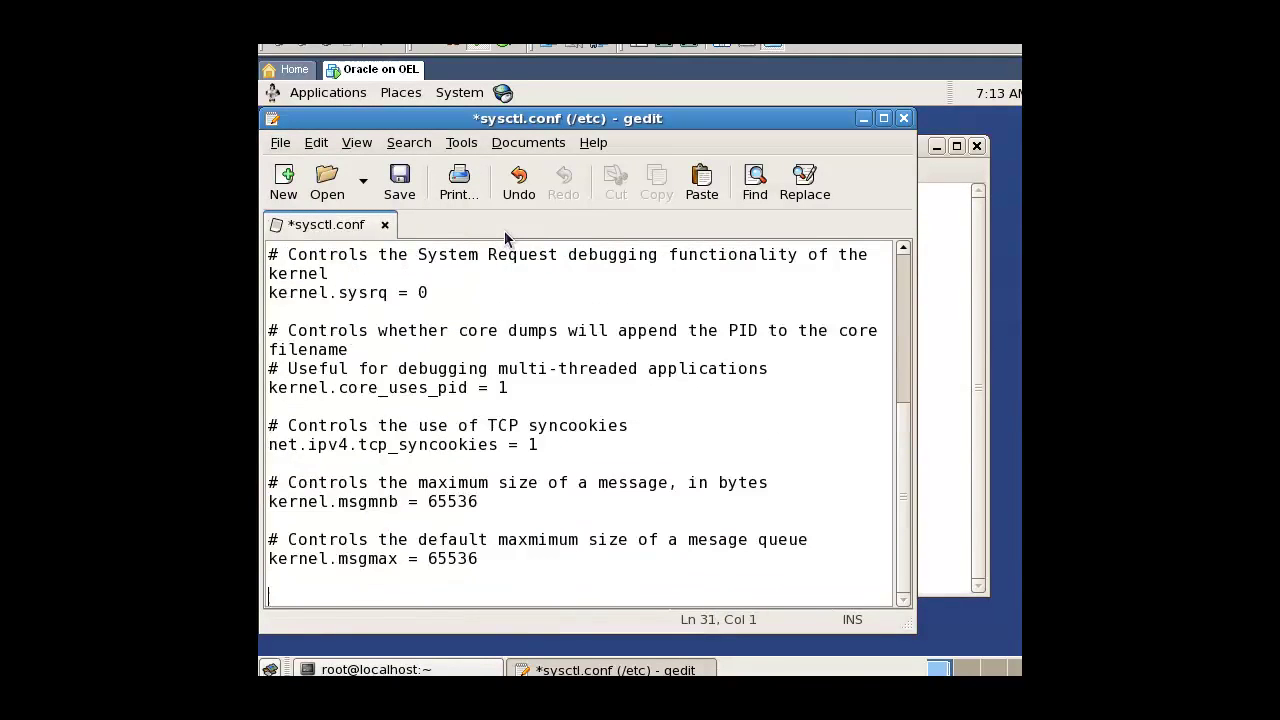
right_click(351, 596)
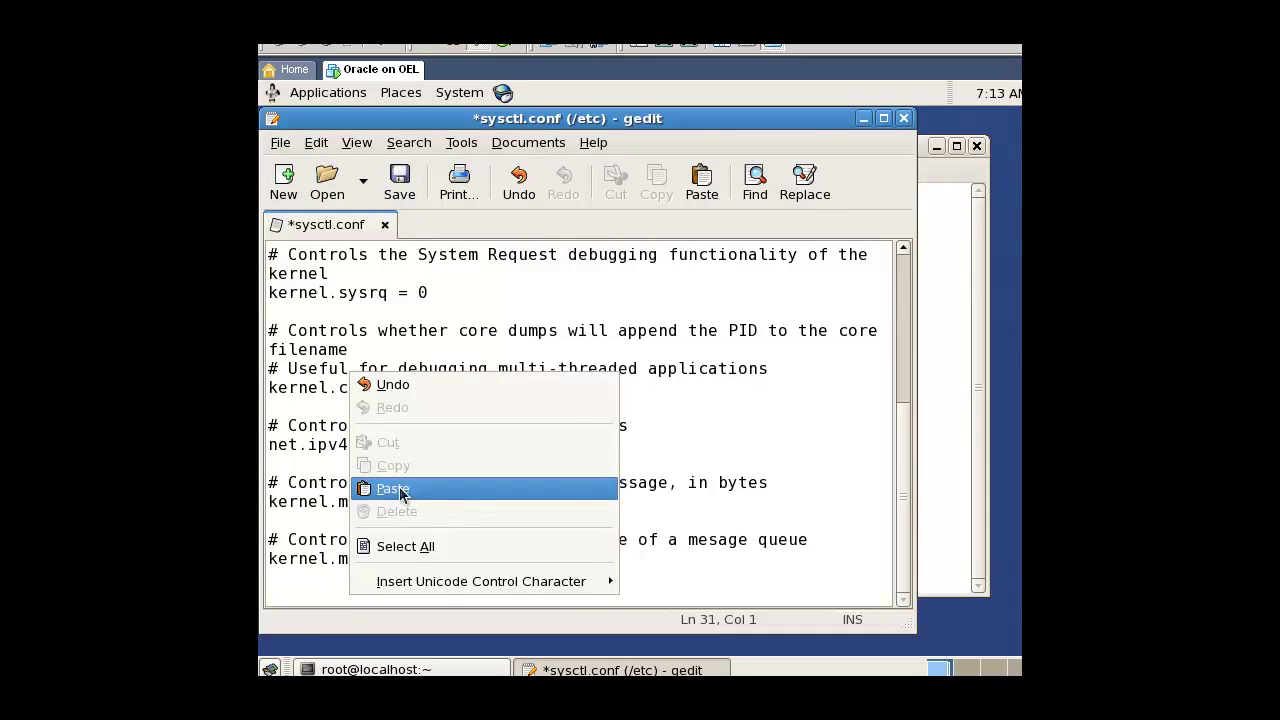
left_click(393, 489)
left_click(400, 180)
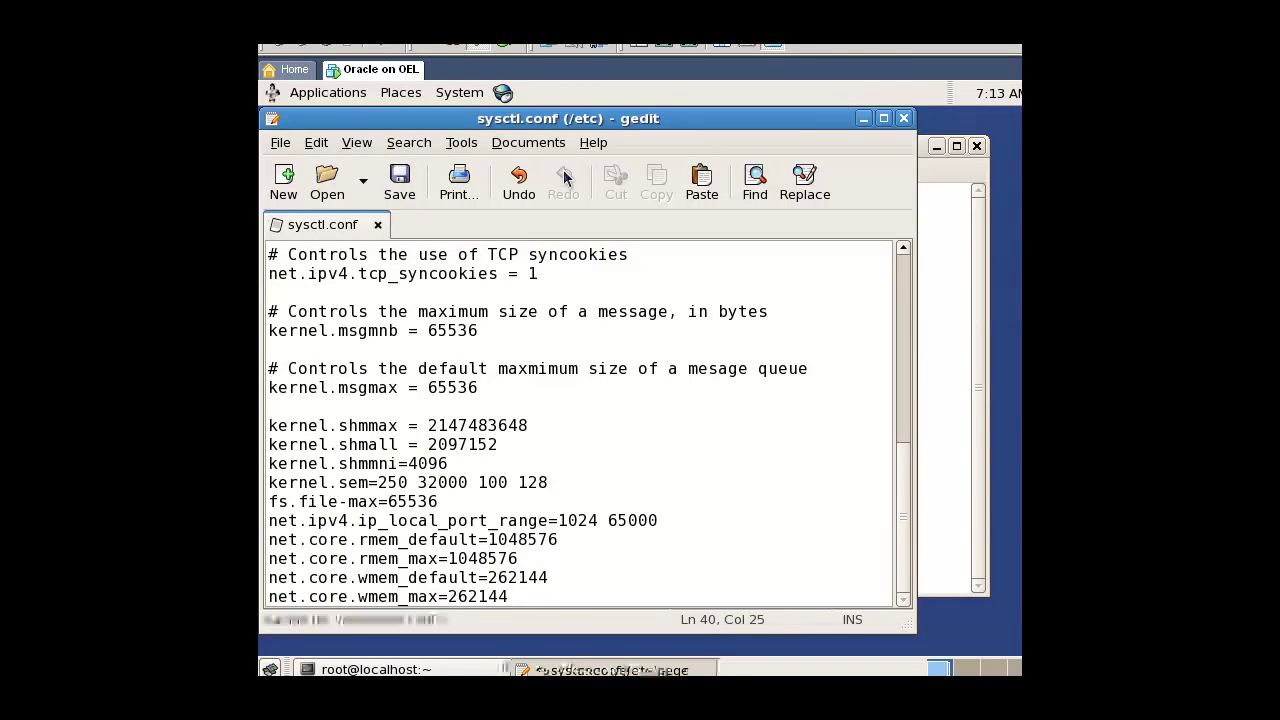
left_click(903, 118)
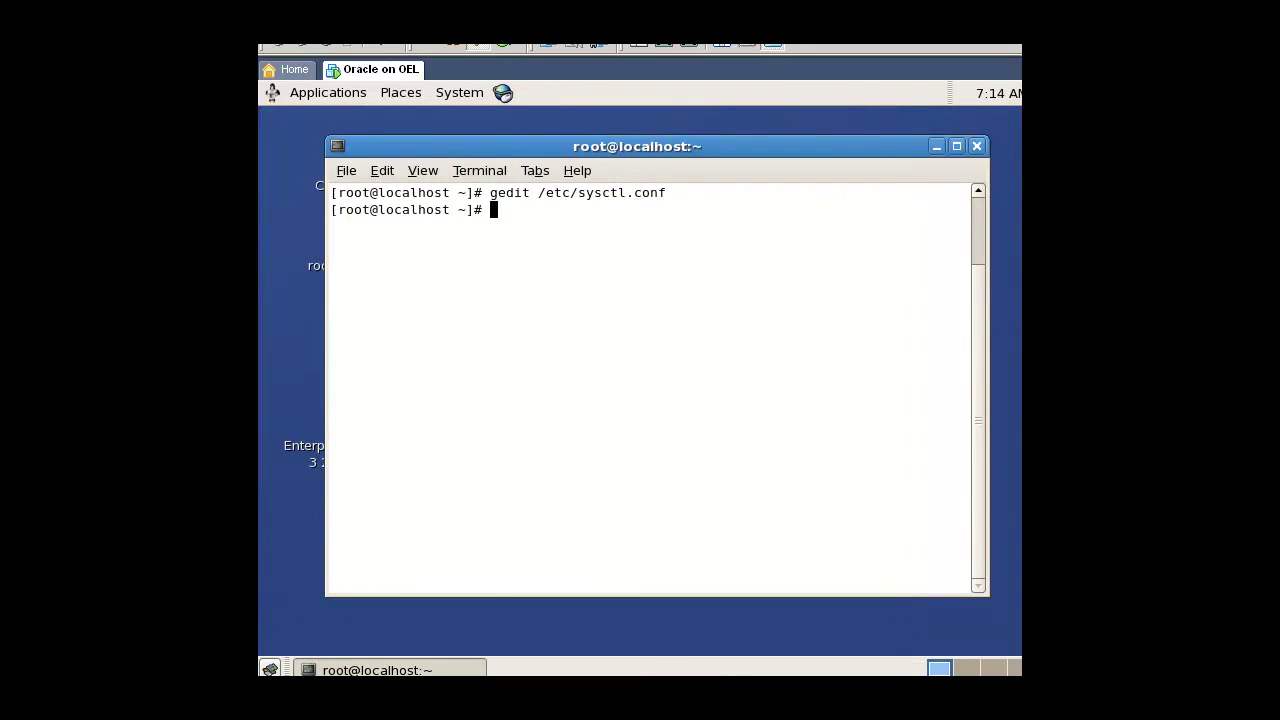
Step: Apply the kernel settings with /sbin/sysctl -p and open /etc/security/limits.conf in gedit
type("/sbin/sysctl -p")
key("Return")
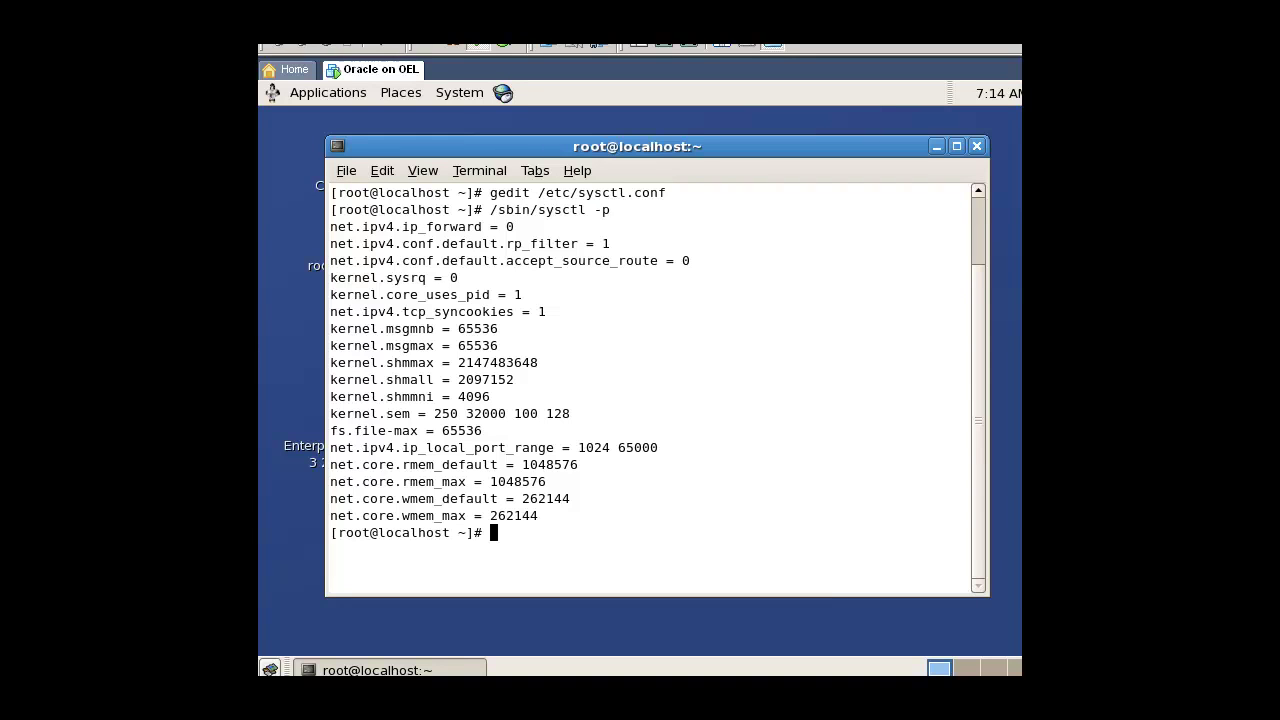
type("gedit /etc/secur")
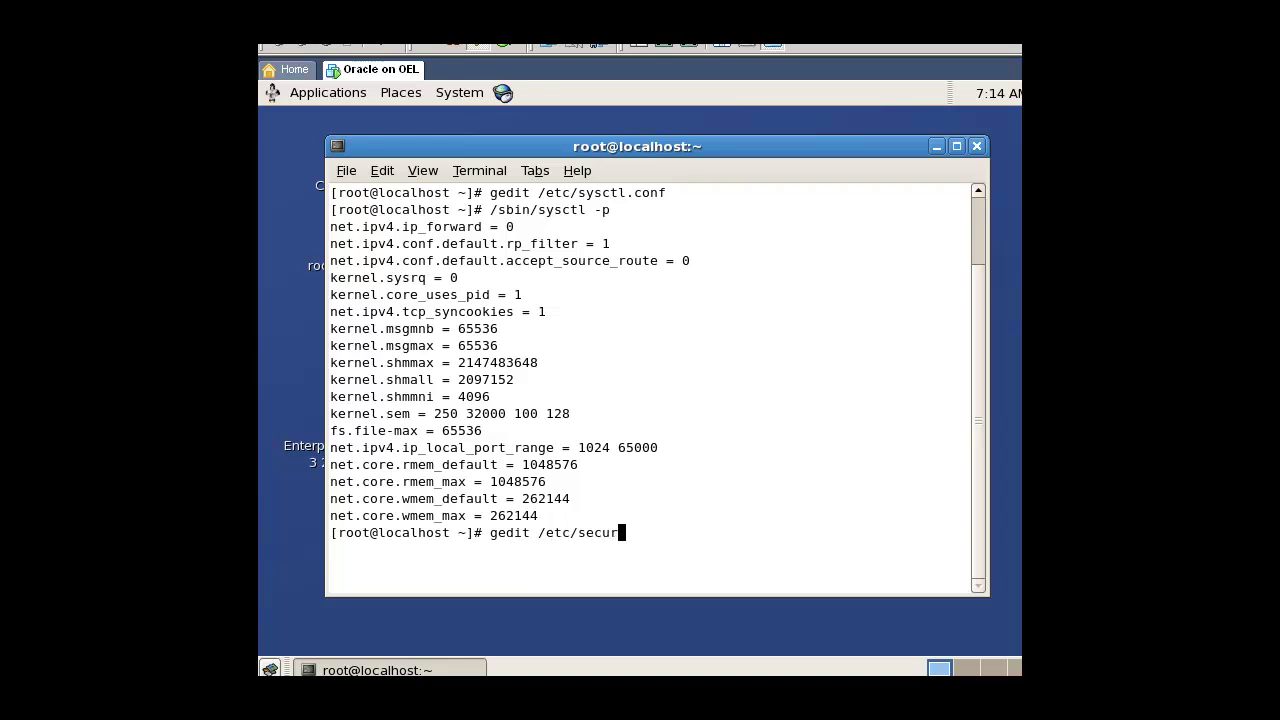
type("ity/limits.conf")
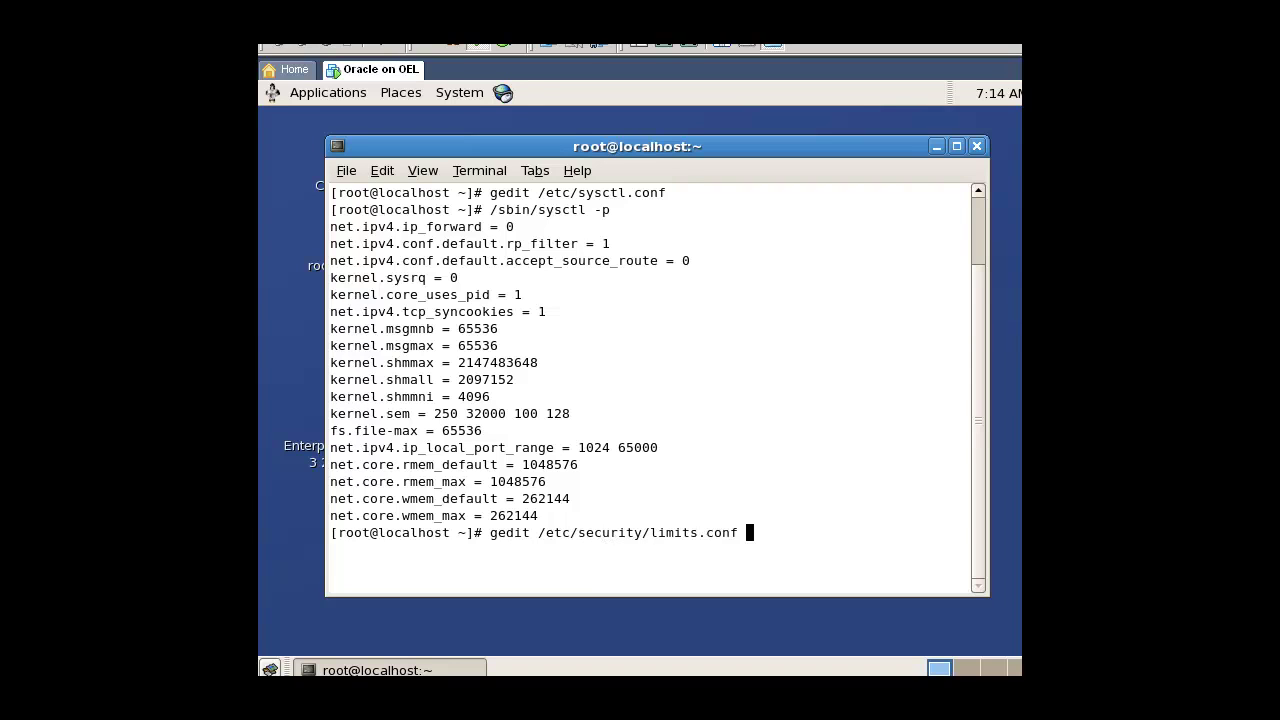
key("Return")
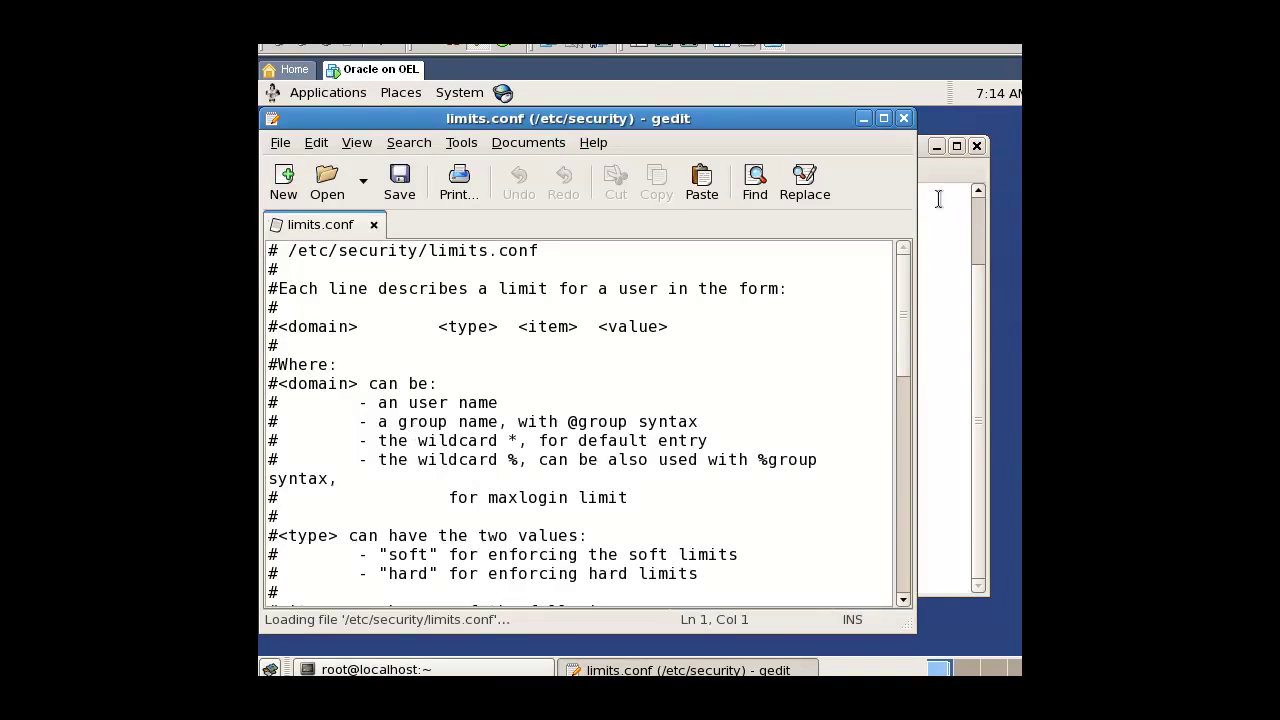
Step: Copy the four oracle nproc and nofile limit lines from the host install script
key("alt+Tab")
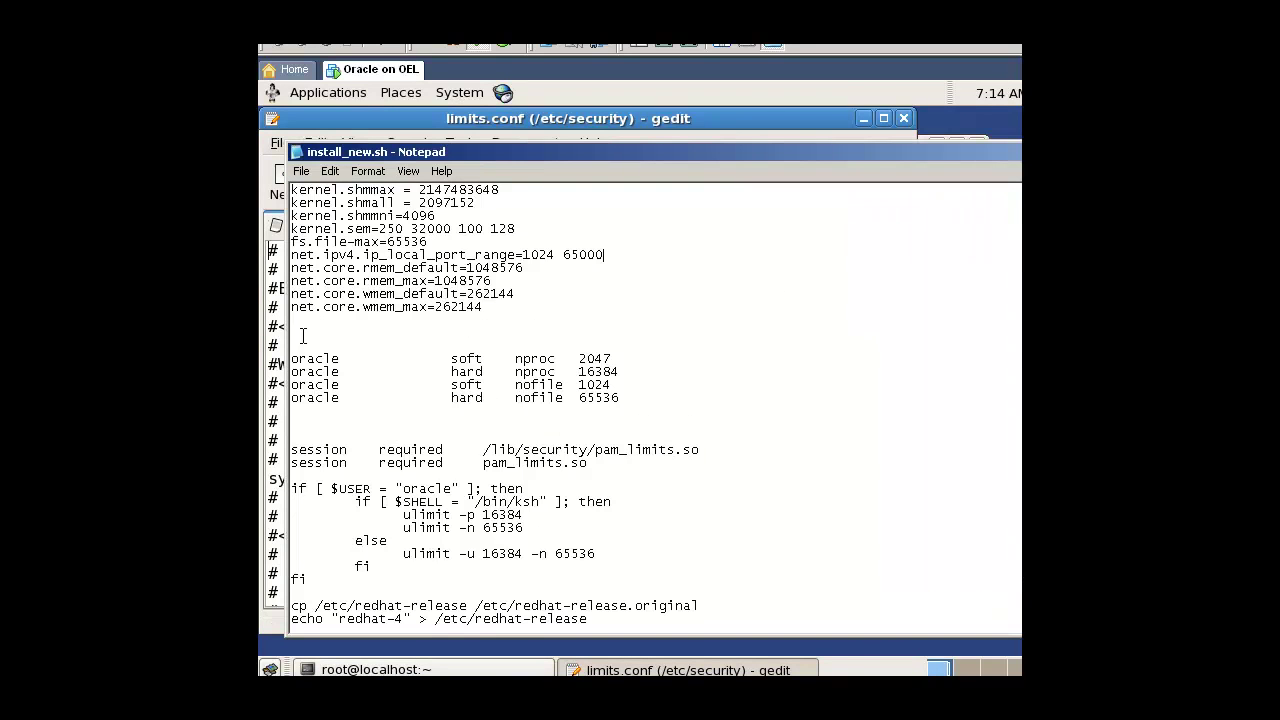
left_click_drag(292, 359, 632, 396)
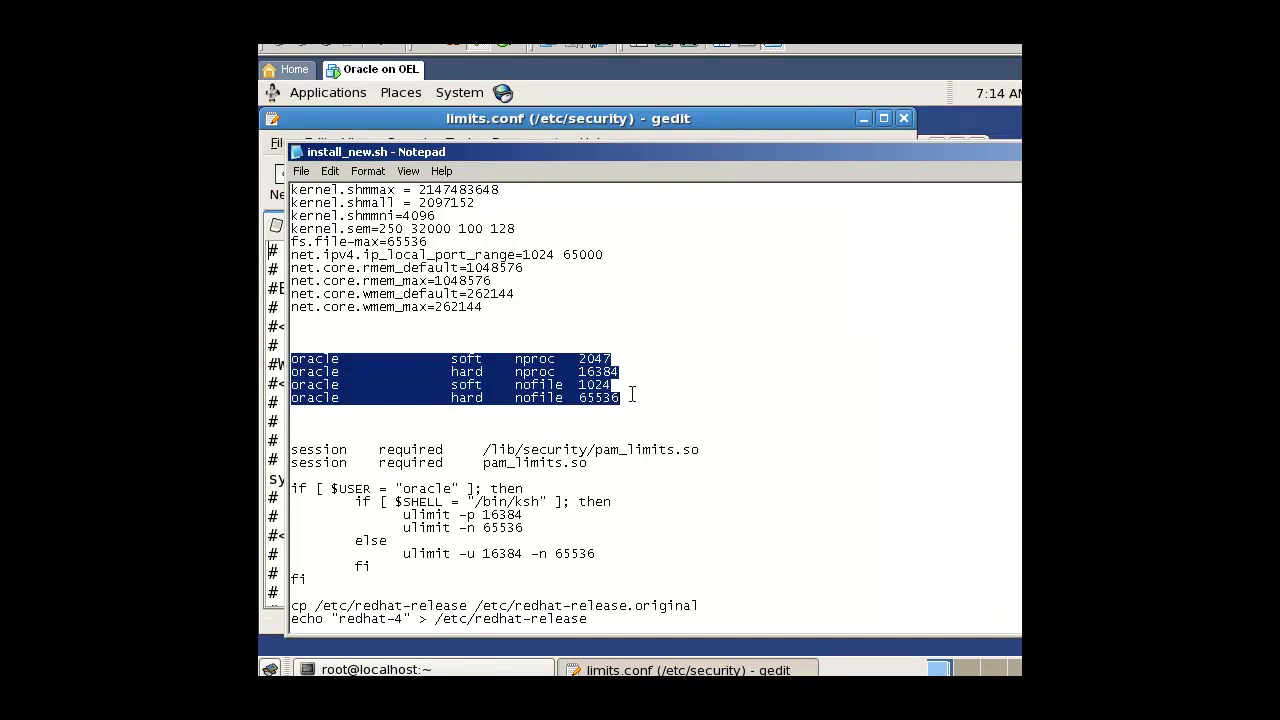
right_click(564, 366)
left_click(616, 420)
key("alt+Tab")
Step: Paste the oracle limit lines below '# End of file', save limits.conf, and close gedit
left_click(466, 443)
scroll(455, 470, "down", 10)
scroll(450, 490, "down", 3)
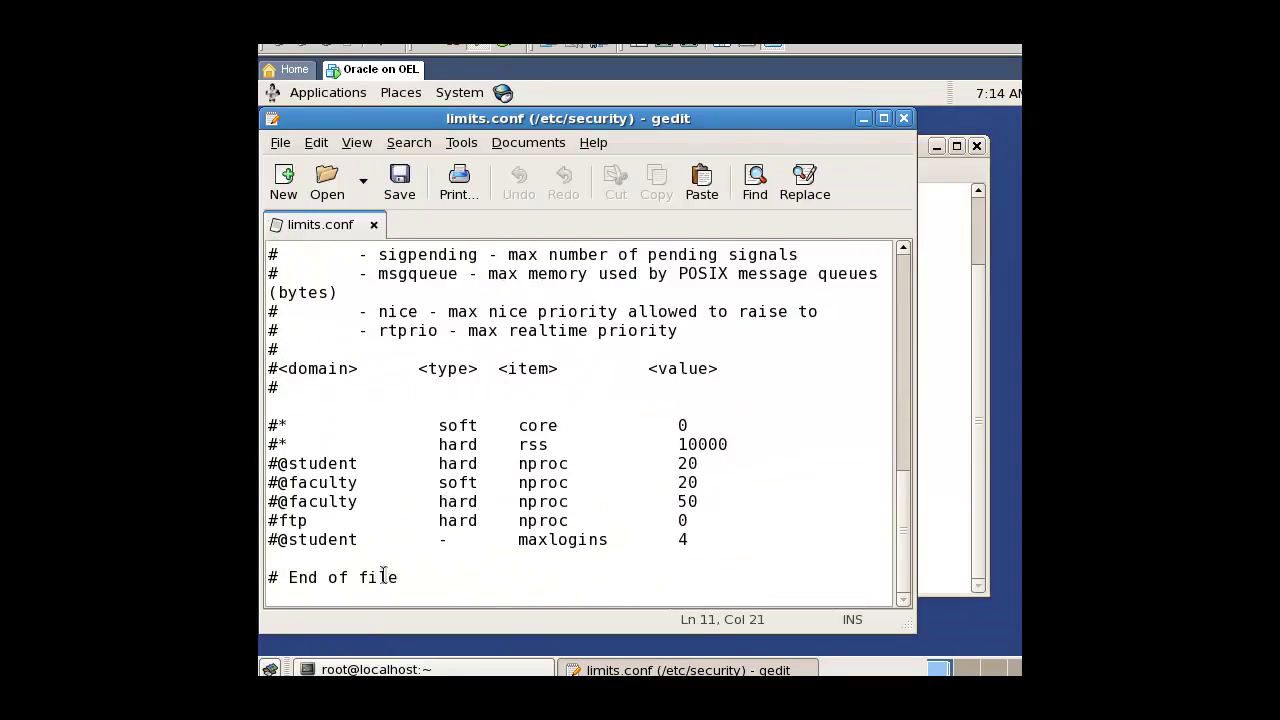
left_click(355, 598)
right_click(350, 598)
left_click(322, 597)
right_click(322, 597)
left_click(391, 488)
left_click(399, 180)
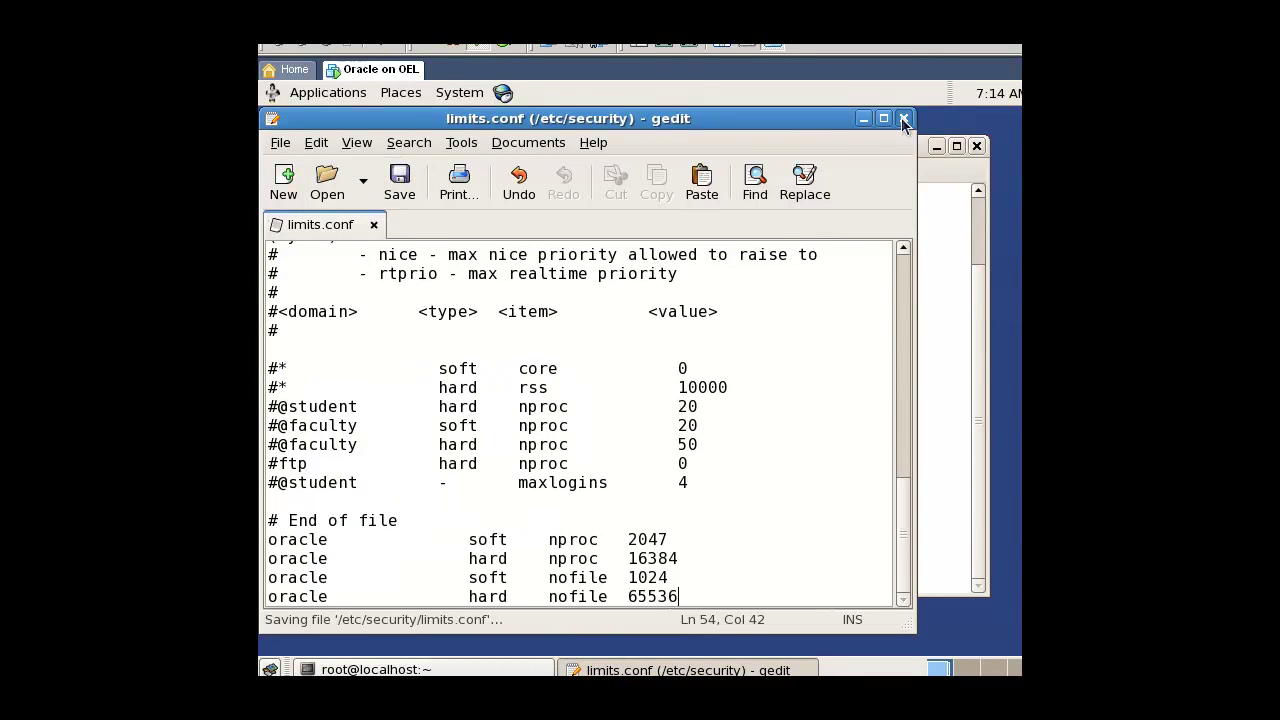
left_click(903, 118)
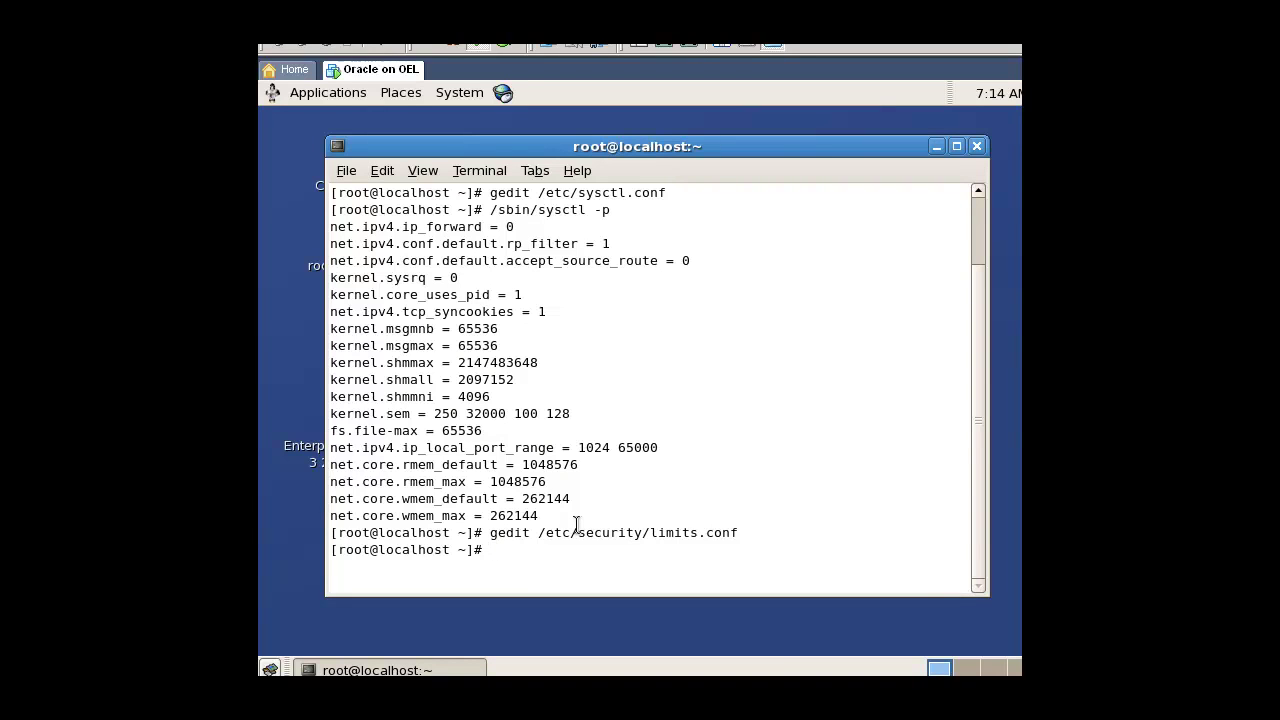
Step: Open /etc/pam.d/login in gedit and copy the two session required lines from the host script
type("gedit /etc/pam.d/login")
key("Return")
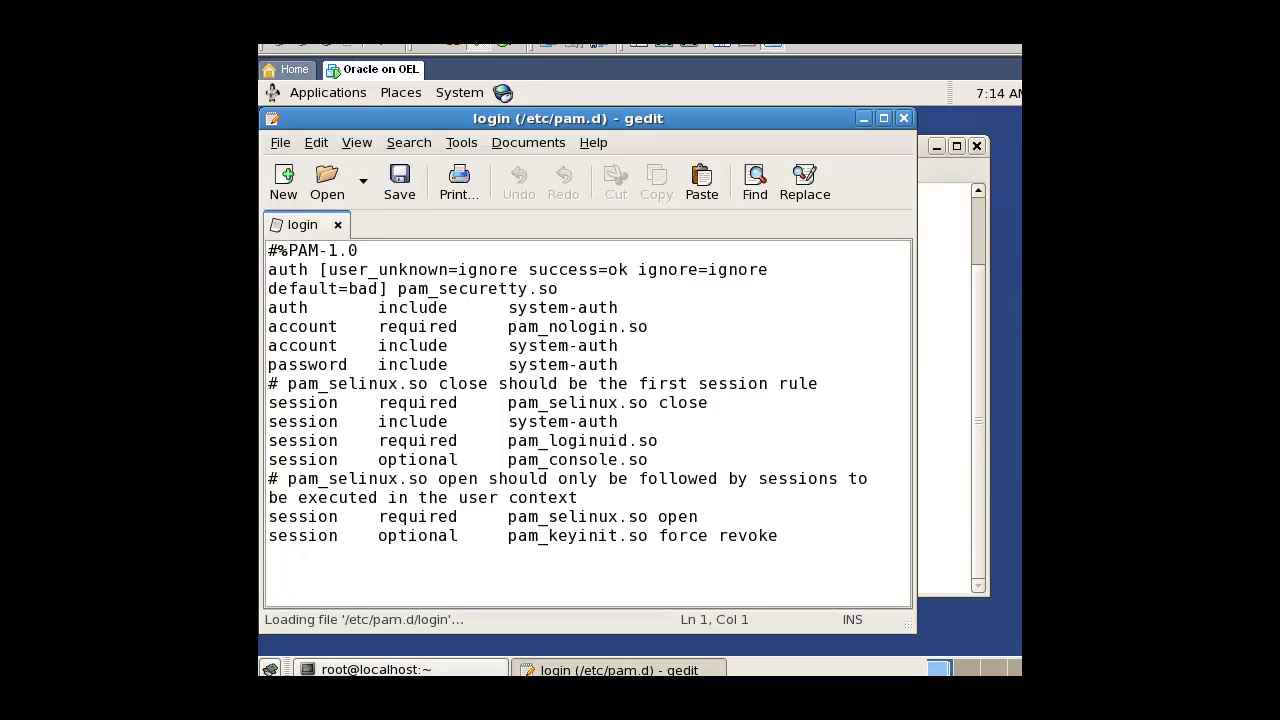
key("alt+Tab")
left_click_drag(588, 463, 292, 452)
right_click(296, 455)
left_click(325, 501)
Step: Paste the two pam_limits.so session lines at the file end, save, and close gedit
key("alt+Tab")
left_click(323, 569)
right_click(318, 566)
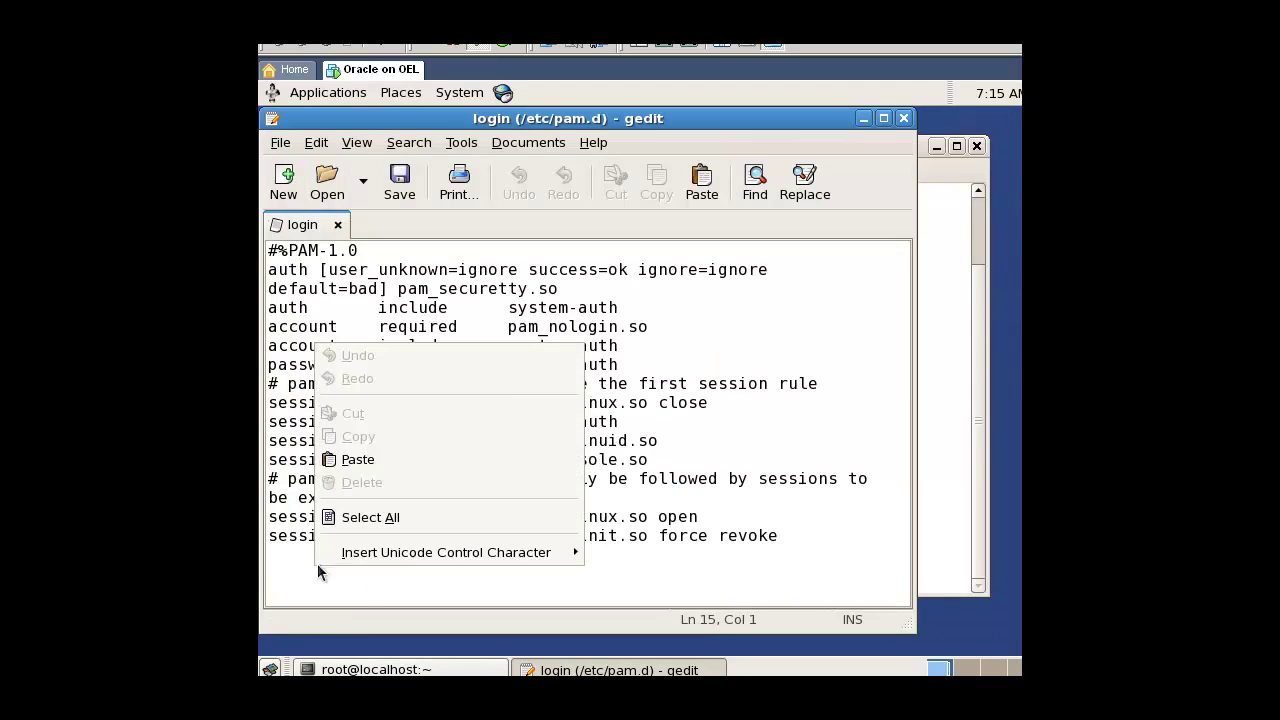
left_click(403, 460)
left_click(399, 183)
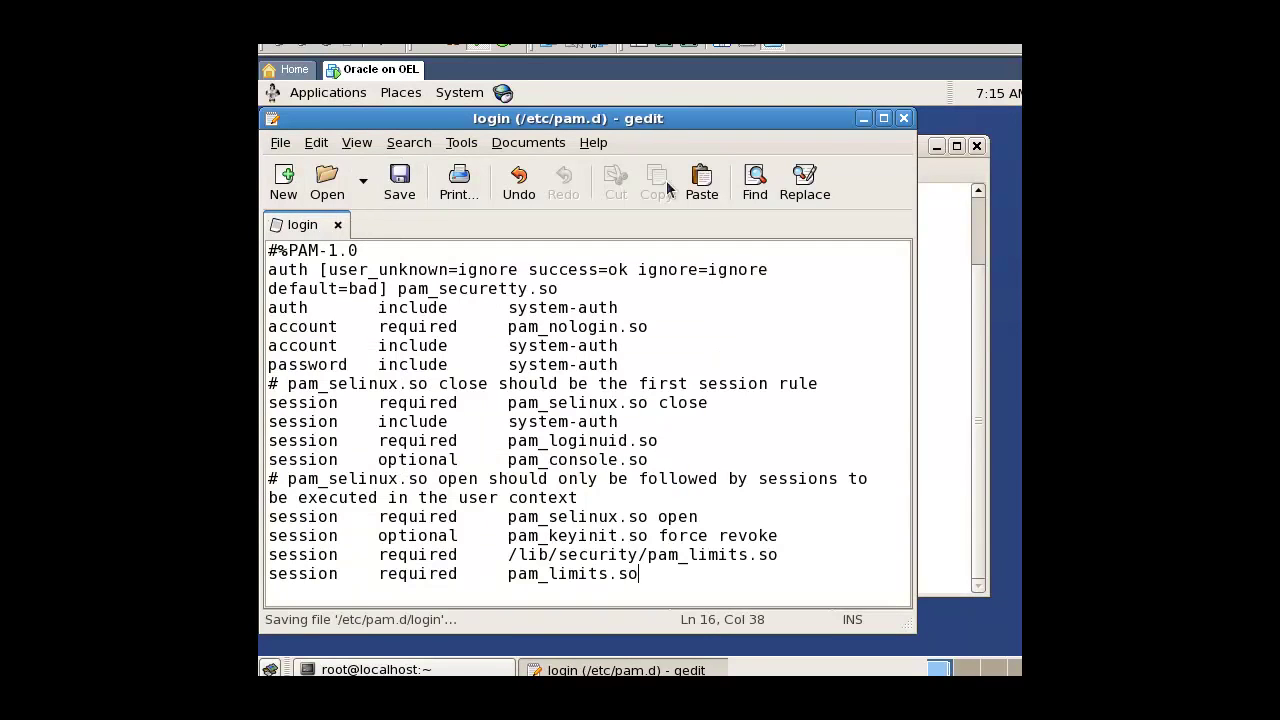
left_click(903, 118)
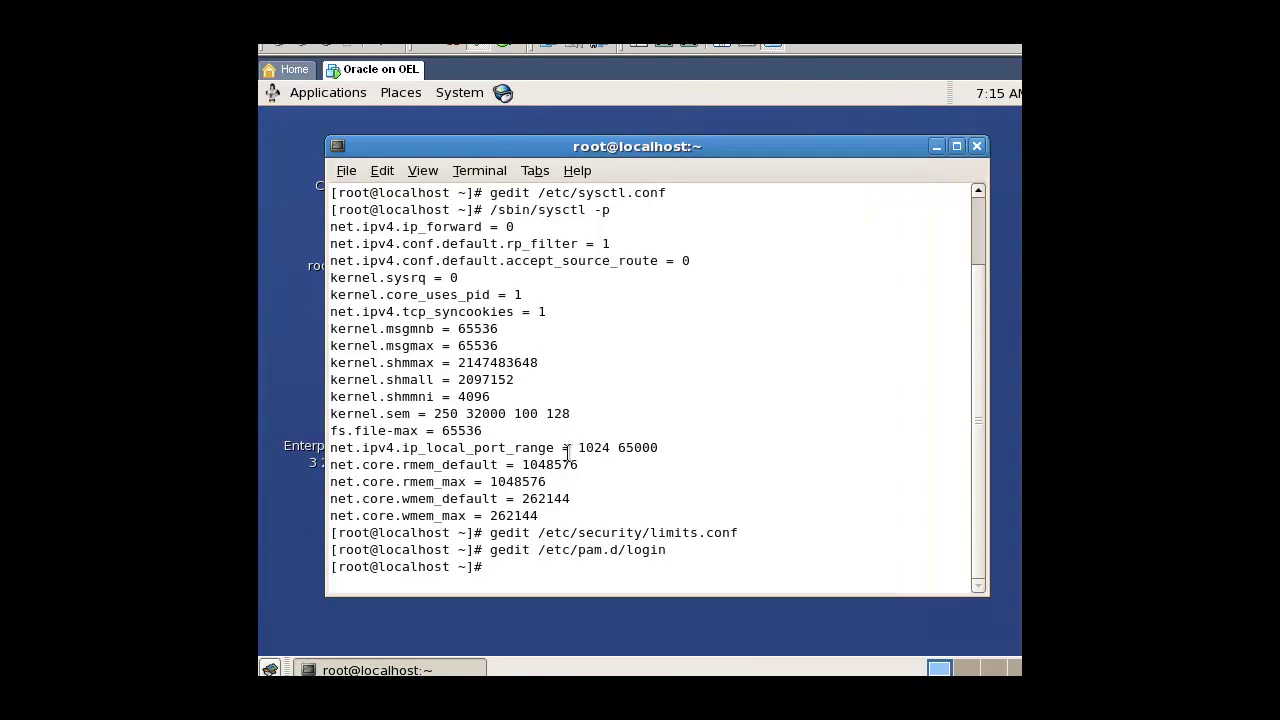
Step: Open /etc/profile in gedit and copy the oracle ulimit if-block from the host install script
type("gedit /etc/profile")
key("Return")
key("alt+Tab")
left_click_drag(344, 574, 291, 490)
right_click(316, 511)
left_click(347, 566)
Step: Paste the ulimit if-block onto line 5 of /etc/profile, save it, and close gedit
key("alt+Tab")
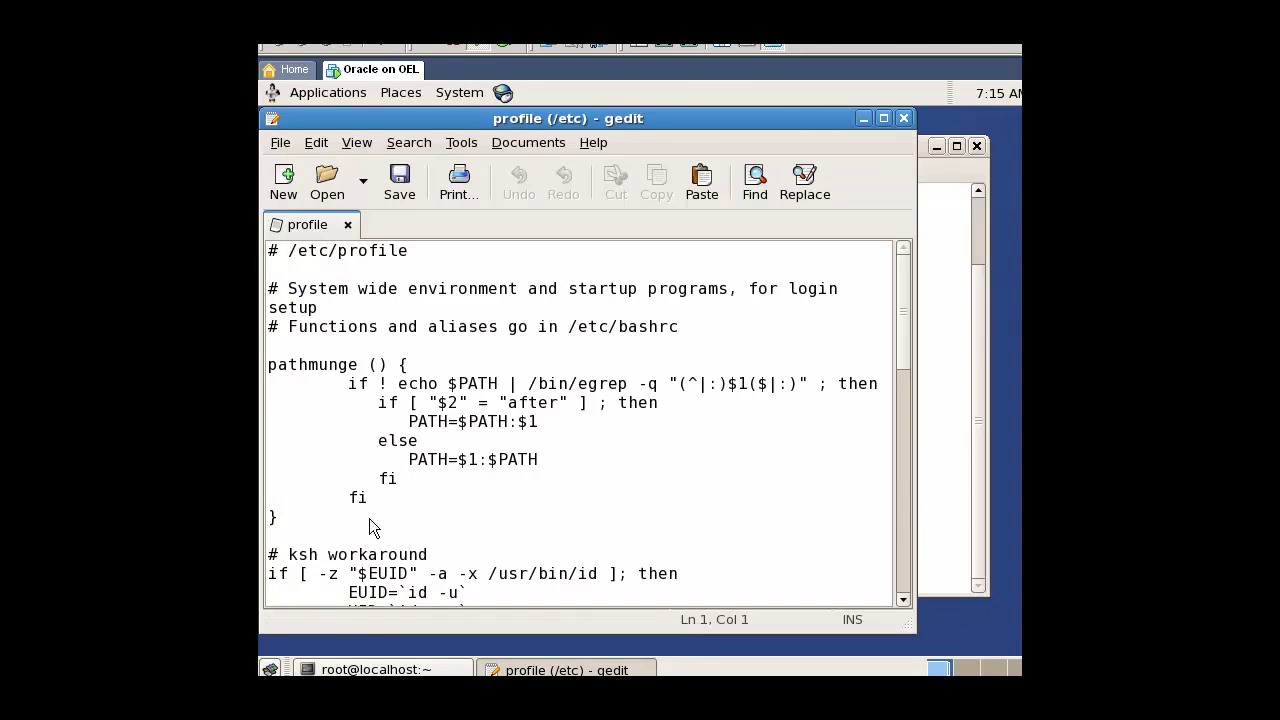
left_click(366, 517)
right_click(280, 344)
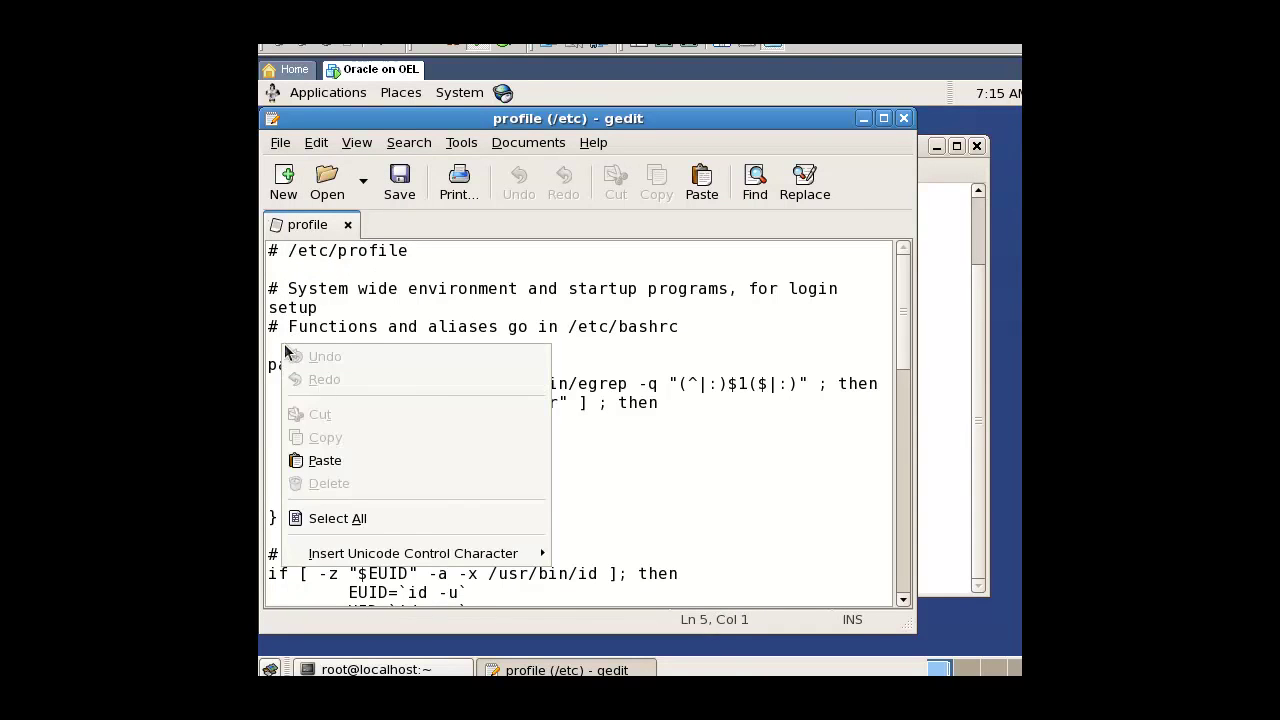
left_click(346, 450)
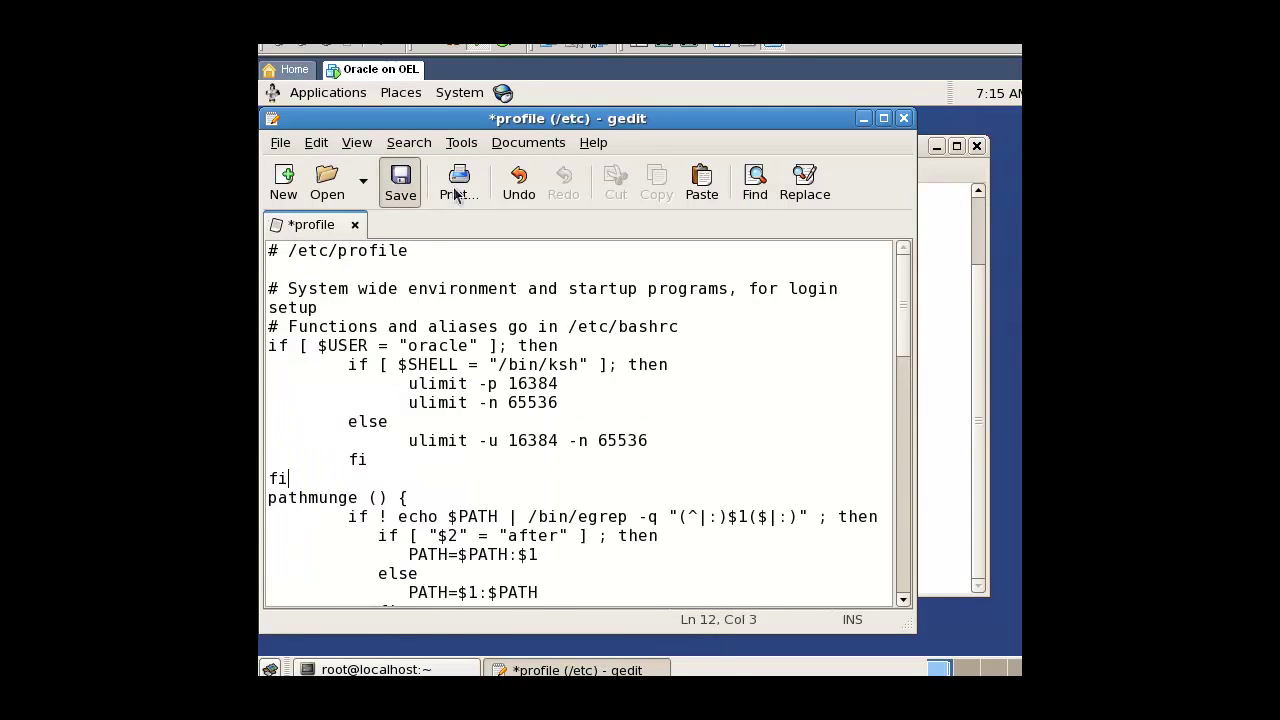
left_click(412, 192)
left_click(903, 118)
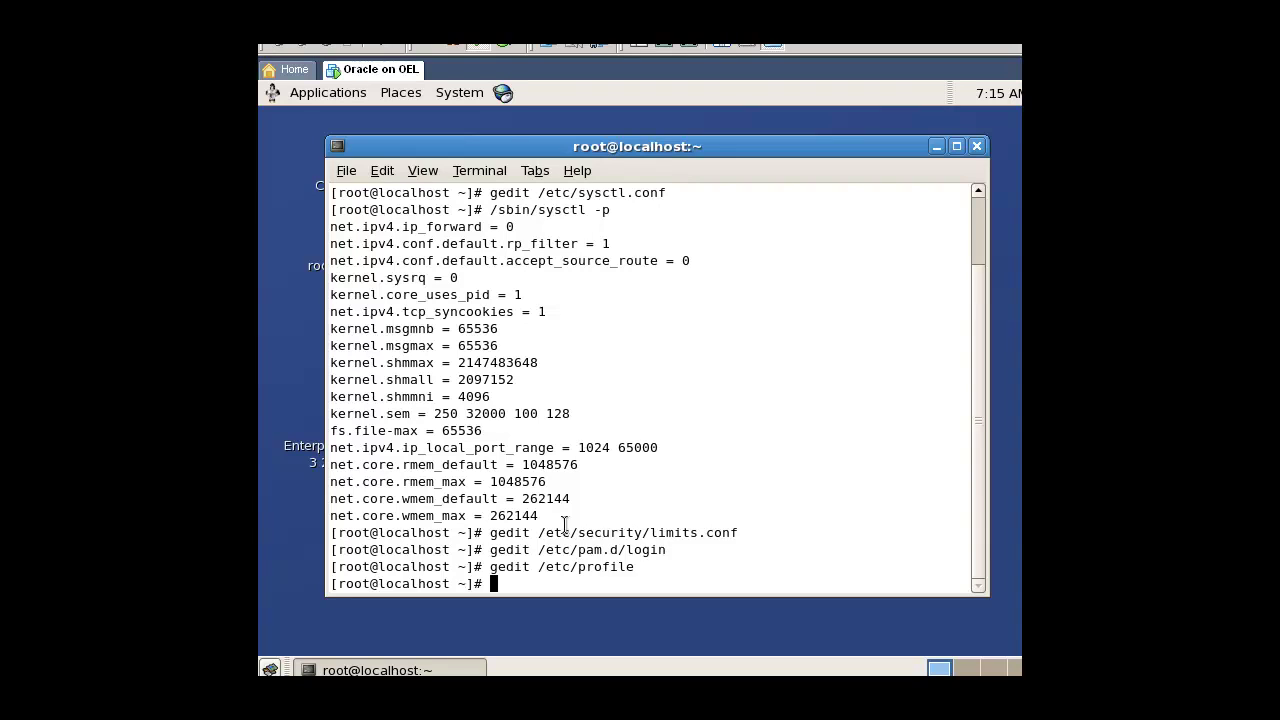
Step: Run the copied cp and echo commands to set the release file to redhat-4
key("alt+Tab")
left_click(989, 487)
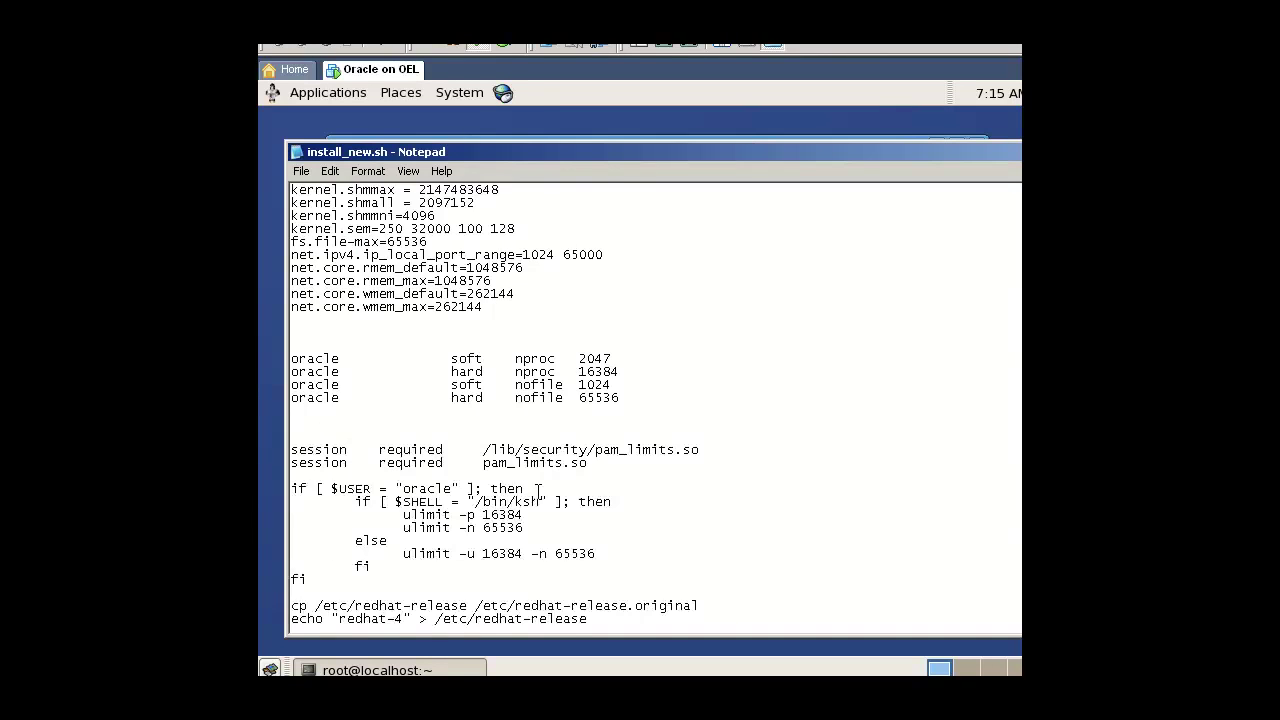
scroll(448, 482, "down", 5)
left_click_drag(595, 434, 291, 424)
right_click(301, 428)
left_click(333, 481)
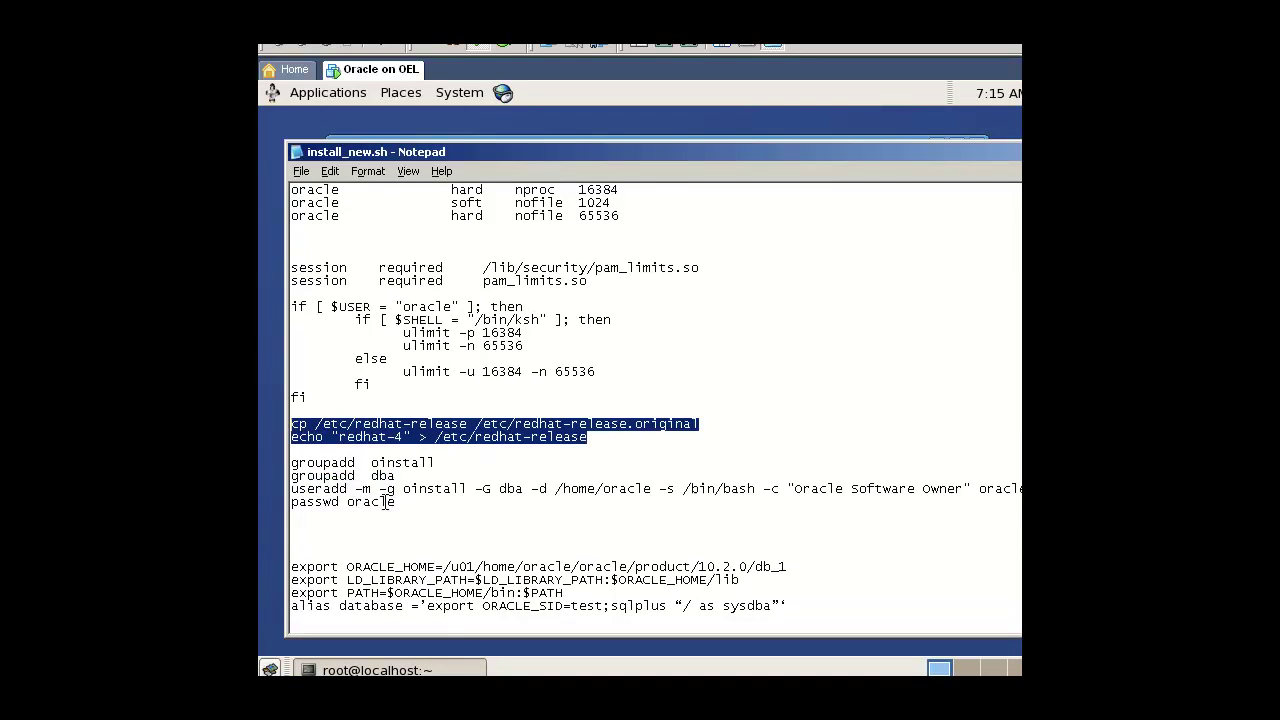
key("alt+Tab")
right_click(494, 518)
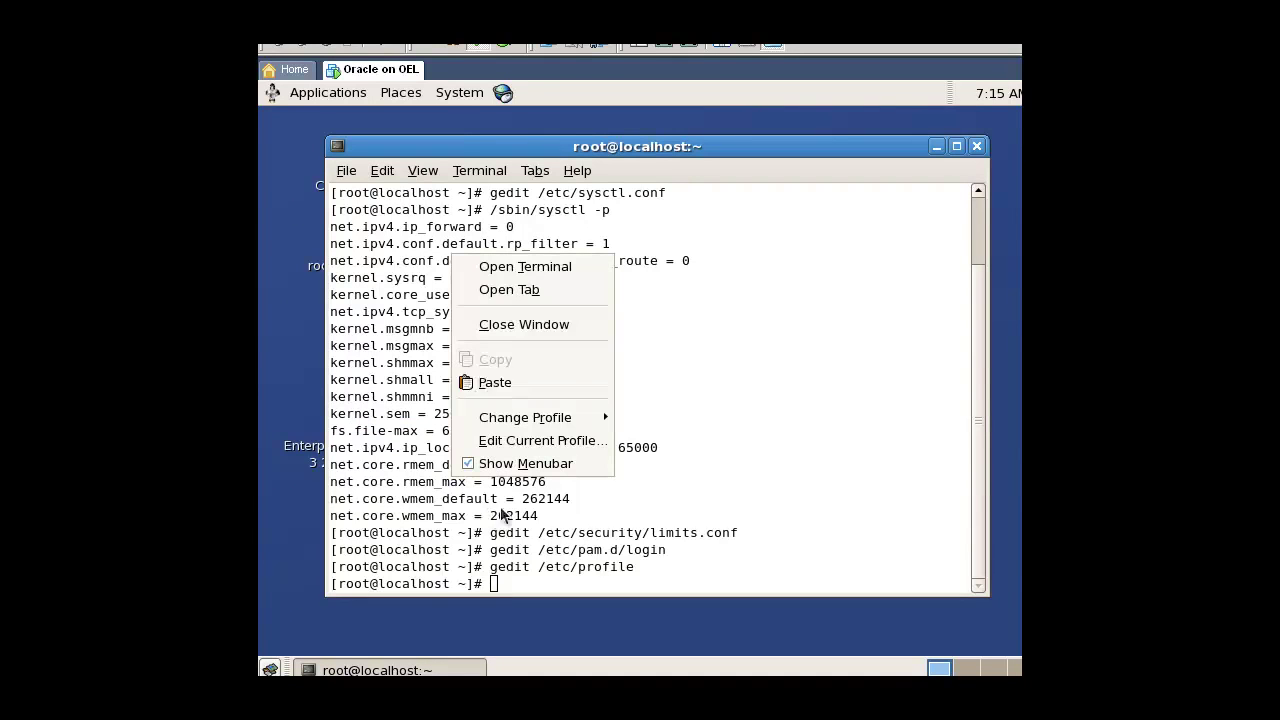
left_click(495, 380)
key("Return")
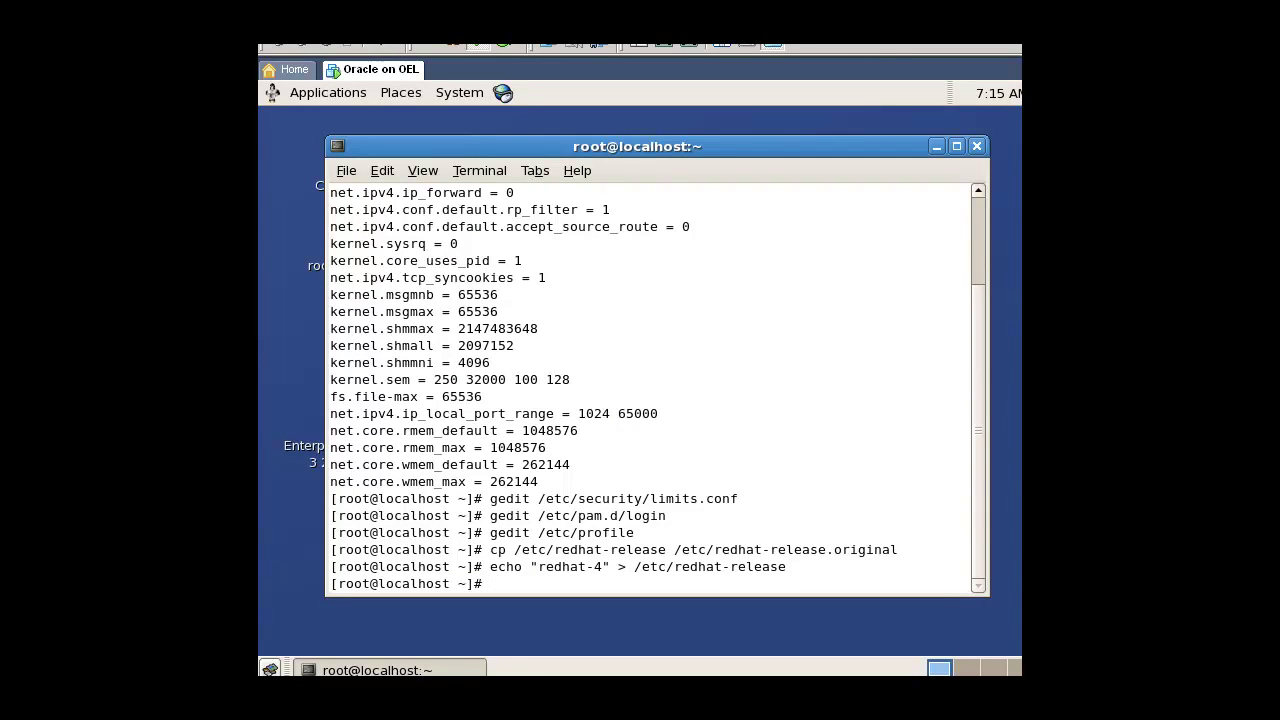
Step: Run the groupadd, useradd and passwd commands creating oinstall, dba and the oracle user with its password
key("alt+Tab")
key("alt+Tab")
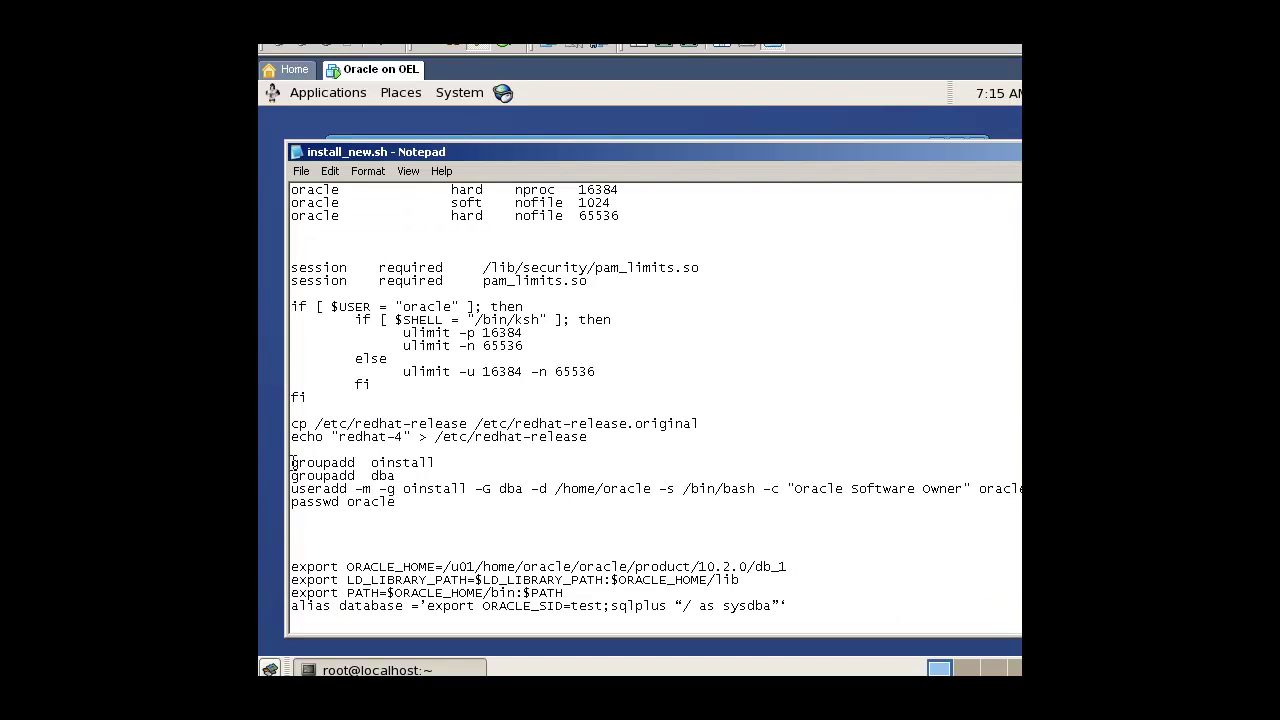
left_click_drag(293, 462, 421, 503)
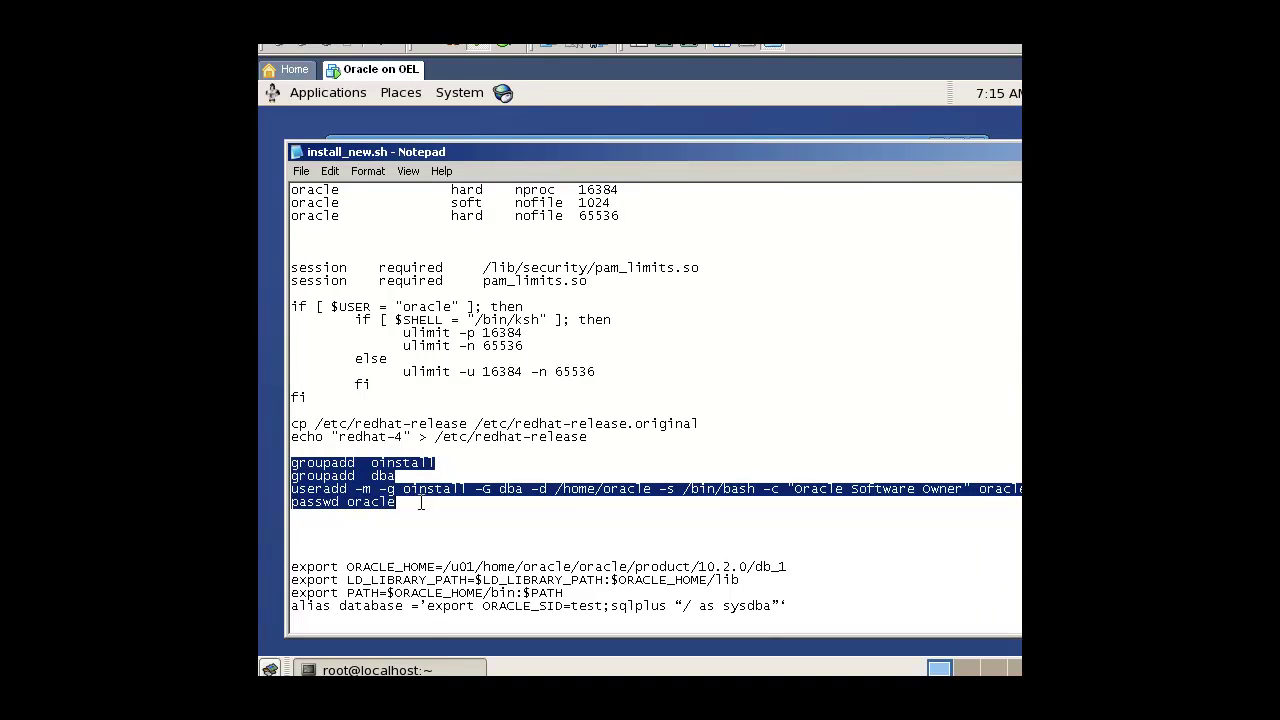
right_click(362, 484)
left_click(400, 528)
key("alt+Tab")
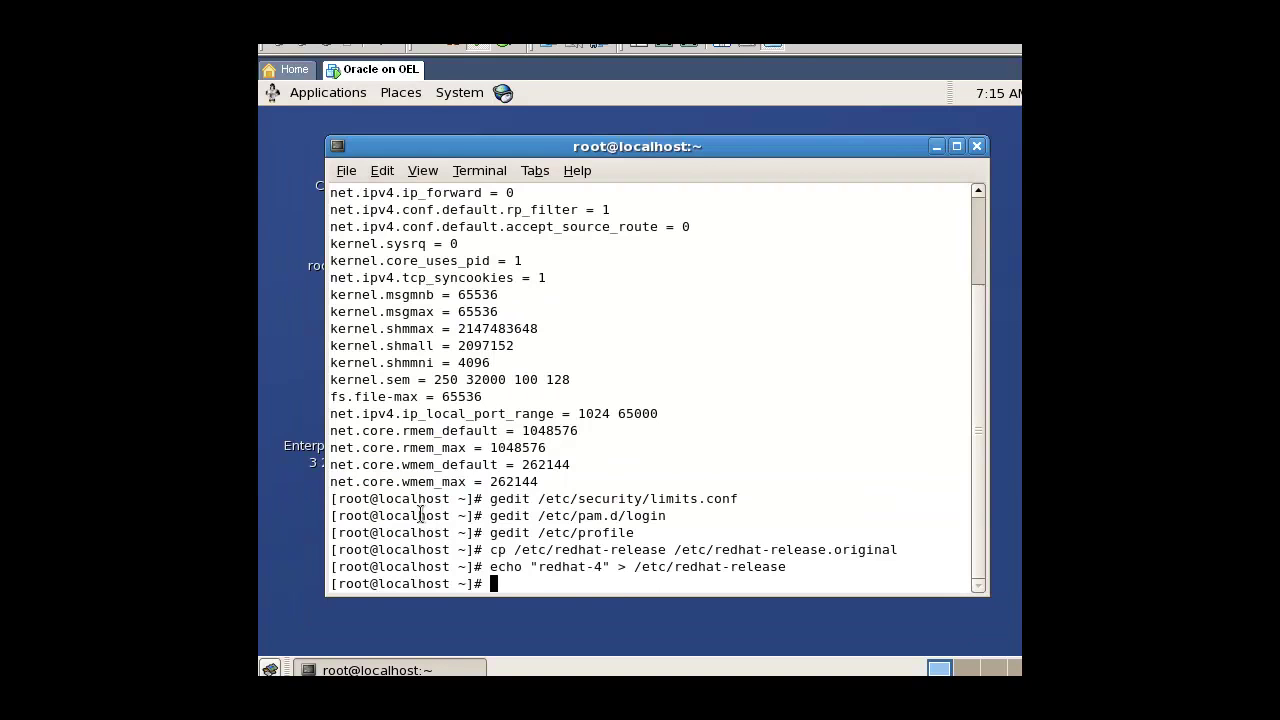
right_click(458, 425)
left_click(520, 552)
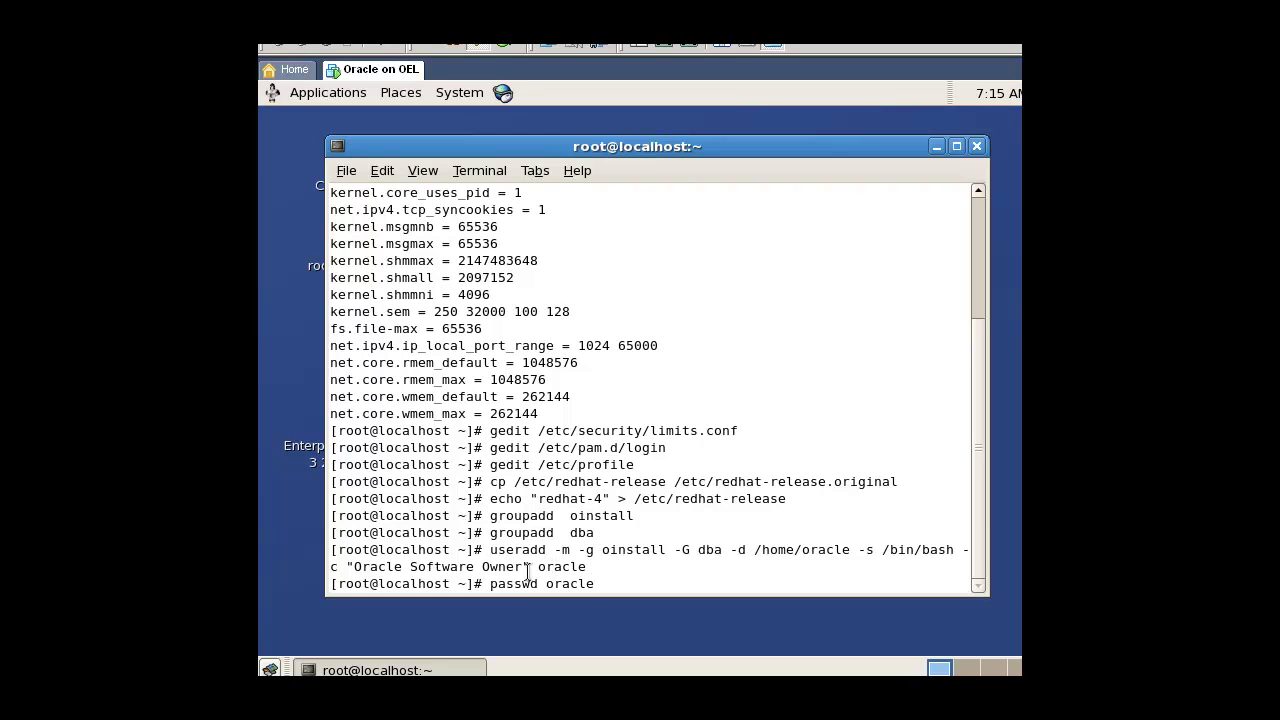
key("Return")
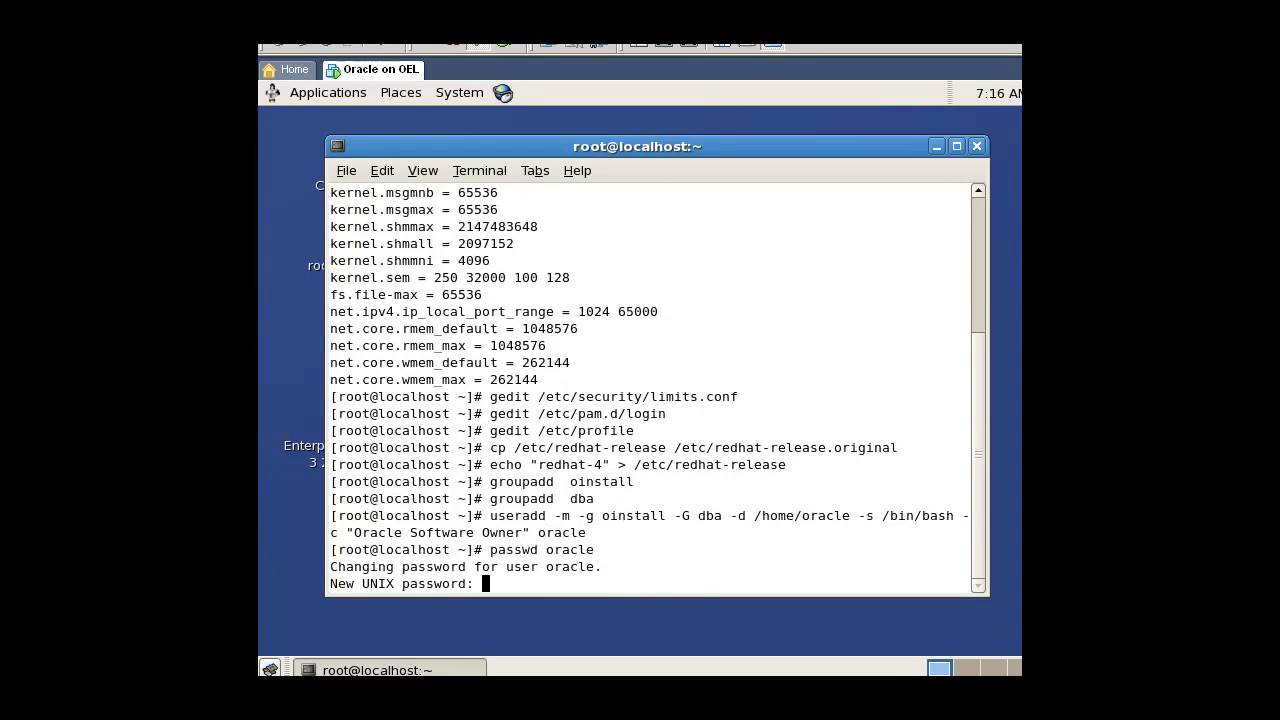
key("Return")
key("Return")
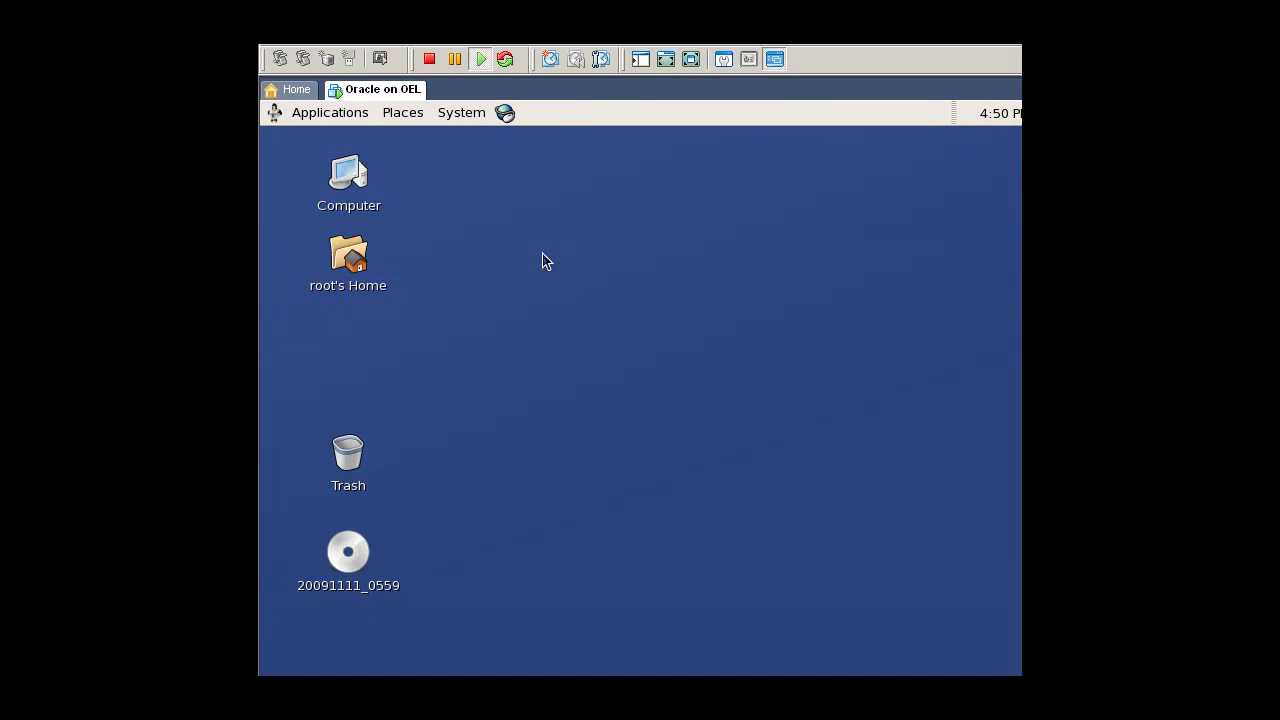
Step: In a new terminal, create /u01/oracle/product and move into the product folder
right_click(586, 255)
left_click(631, 346)
type("cd /")
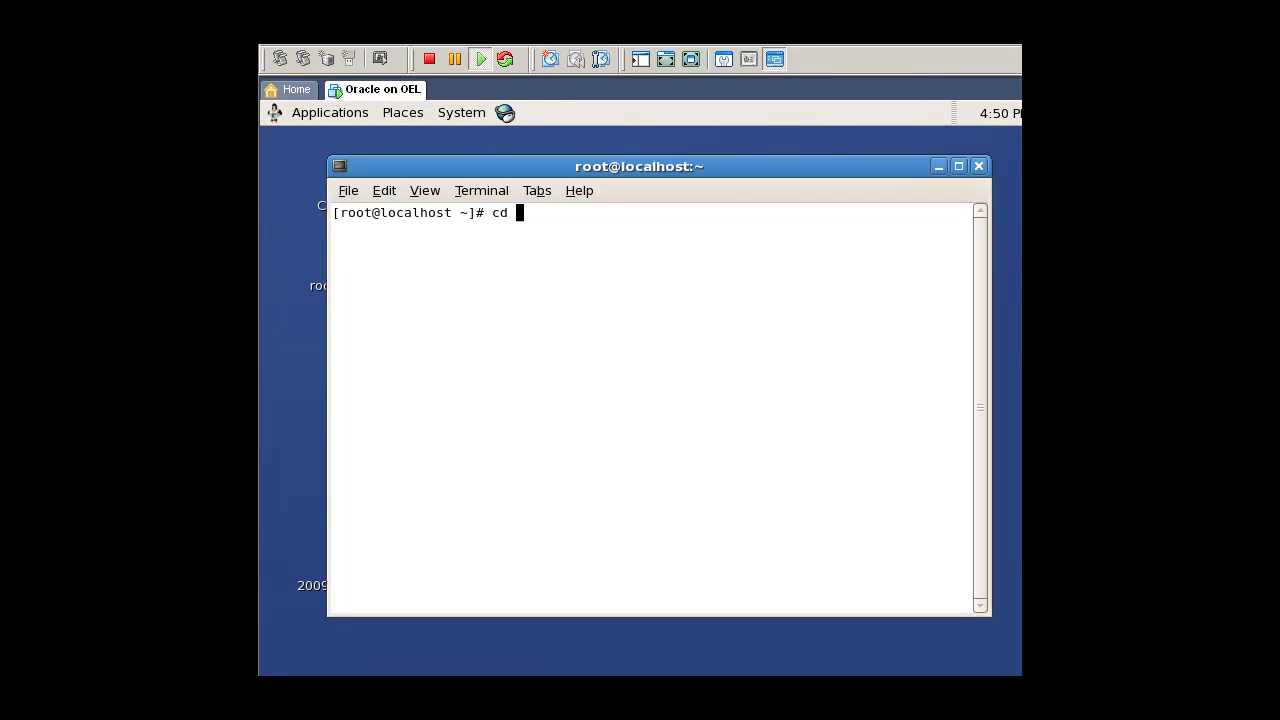
key("Return")
type("mkdir u01")
key("Return")
type("cd u01/")
key("Return")
type("mkdir oracle")
key("Return")
type("cd ora")
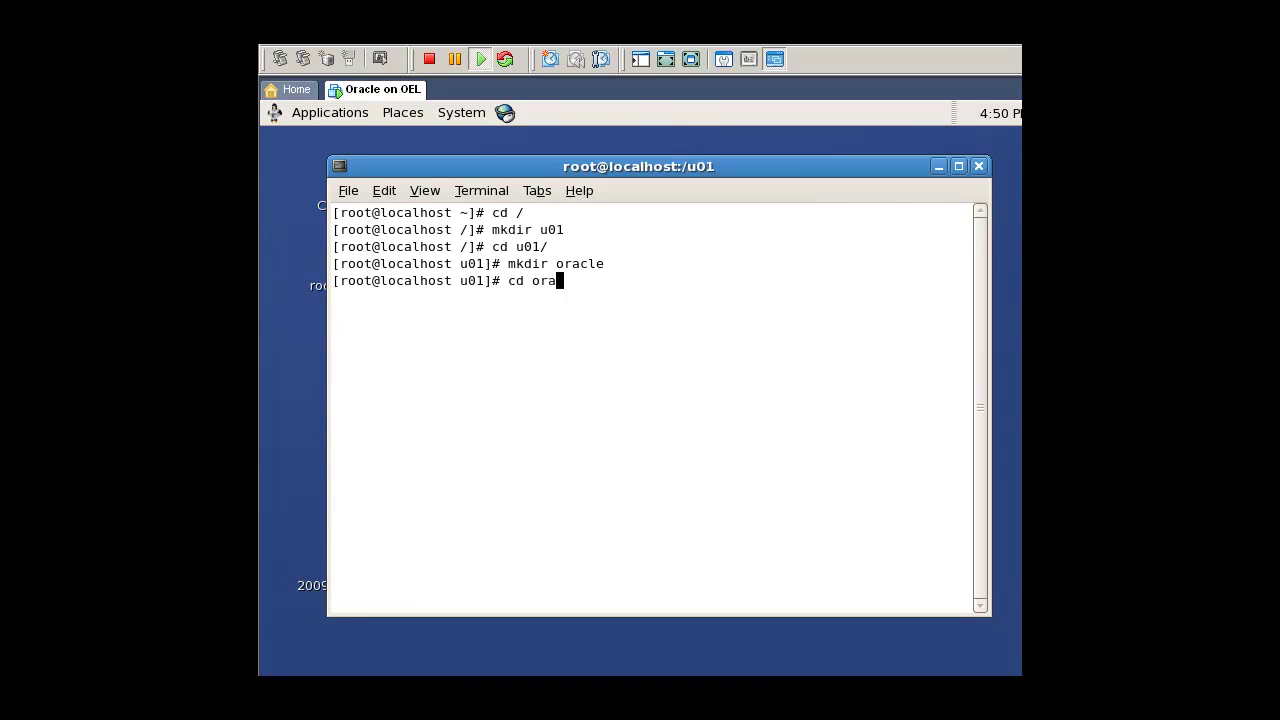
key("Tab")
key("Return")
type("mkdir product")
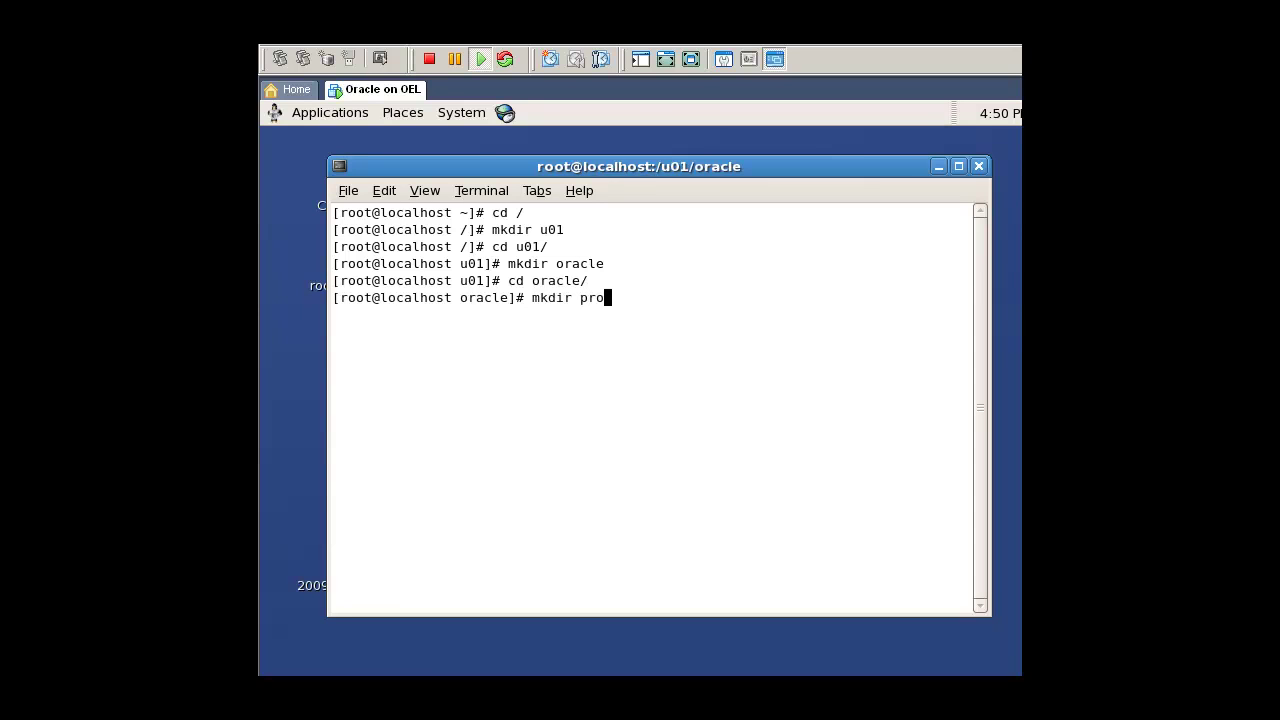
key("Return")
type("cd p")
key("Tab")
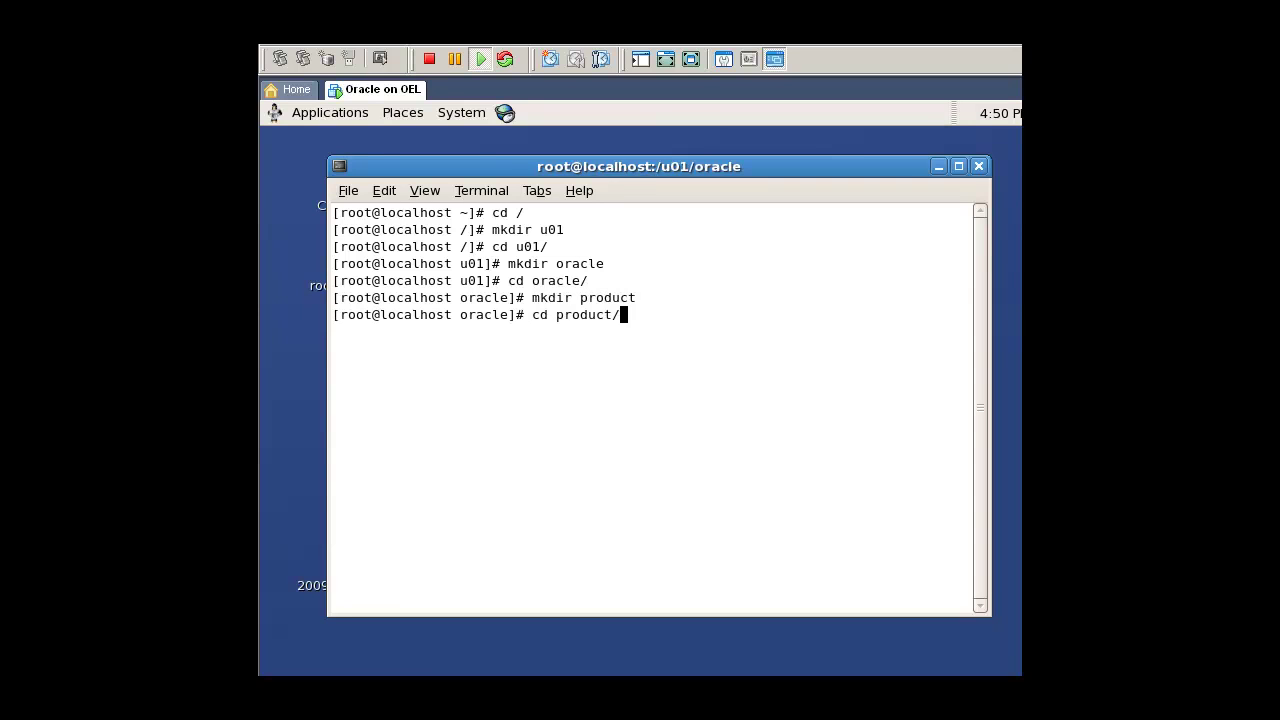
key("Return")
Step: Create 10.2.0/db_1 under product, enter db_1, and confirm the path with pwd
type("mkdir 10.2.0")
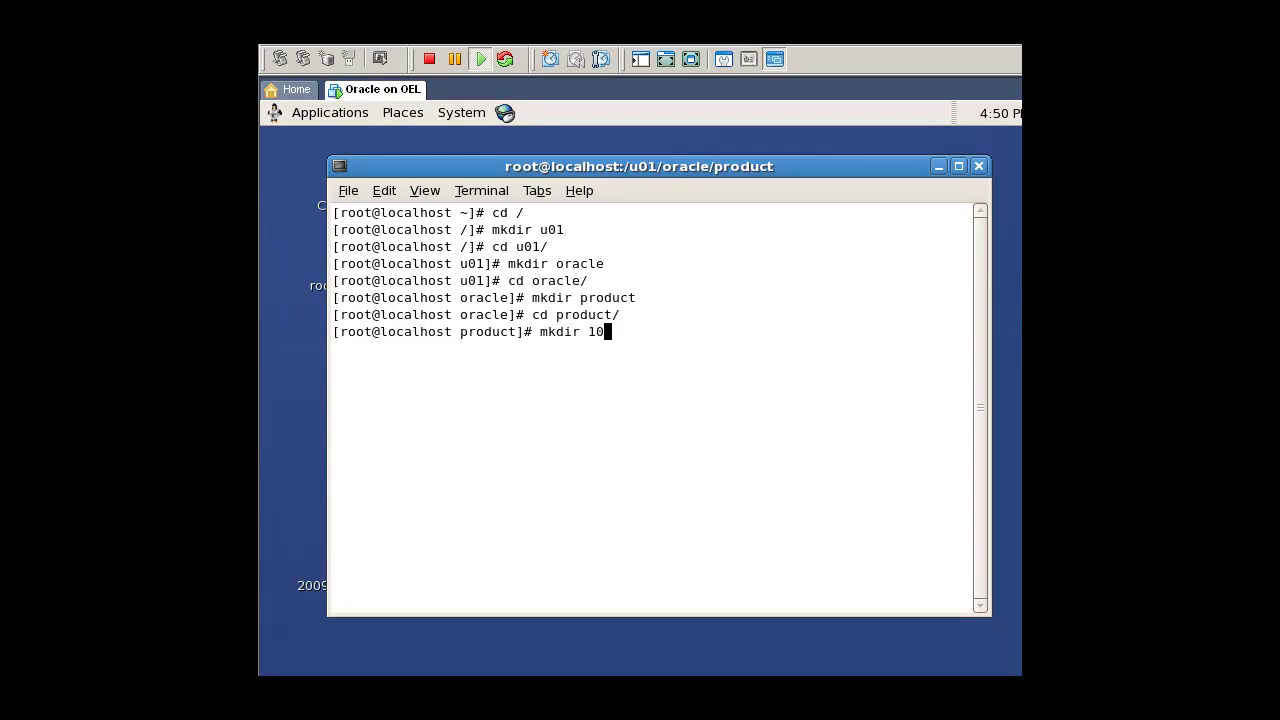
key("Return")
type("cd 1")
key("Tab")
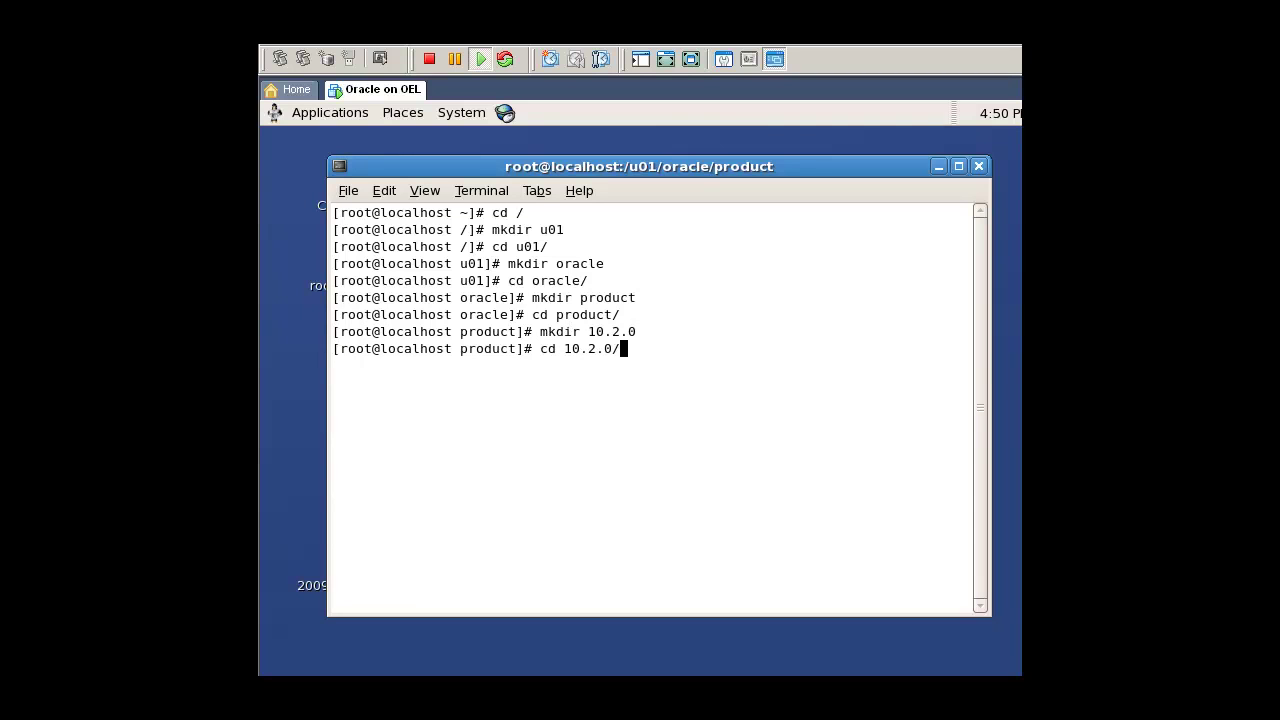
key("Return")
type("mkdir db_1")
key("Return")
type("cd db_")
key("Tab")
key("Return")
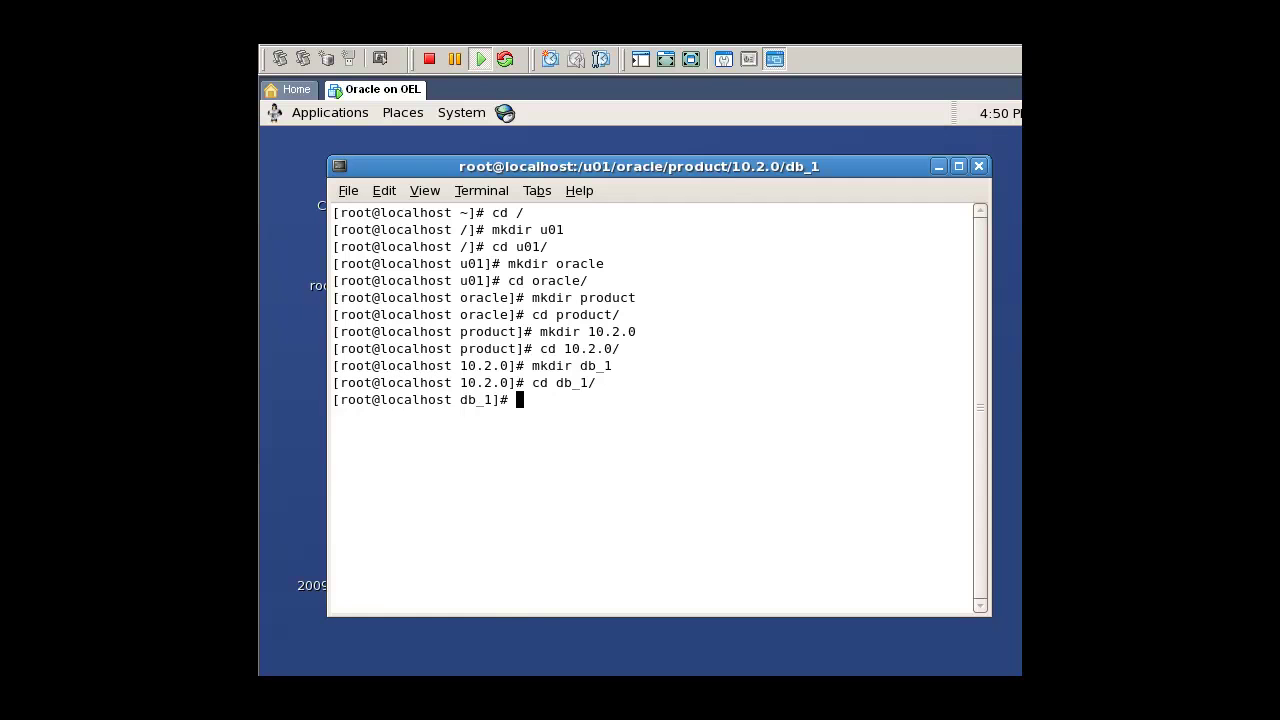
type("pwd")
key("Return")
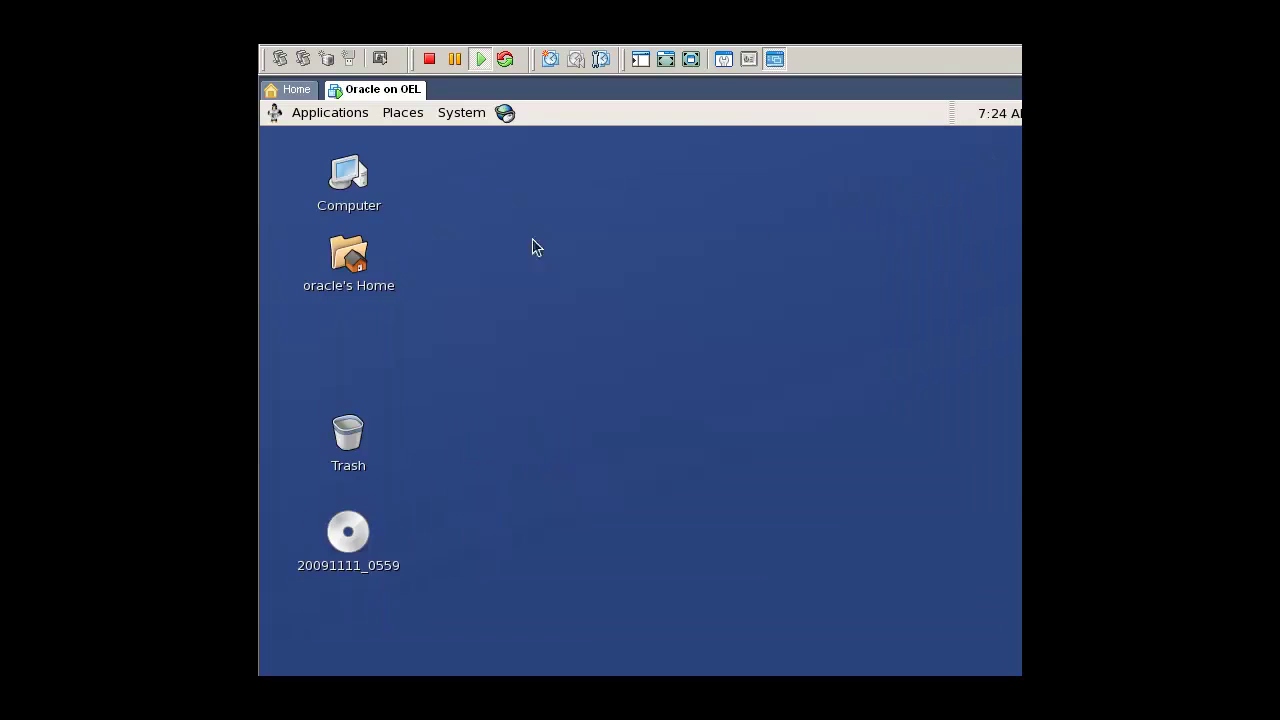
right_click(532, 215)
Step: Open a terminal and unzip the Oracle 10g database archive in /tmp
left_click(586, 306)
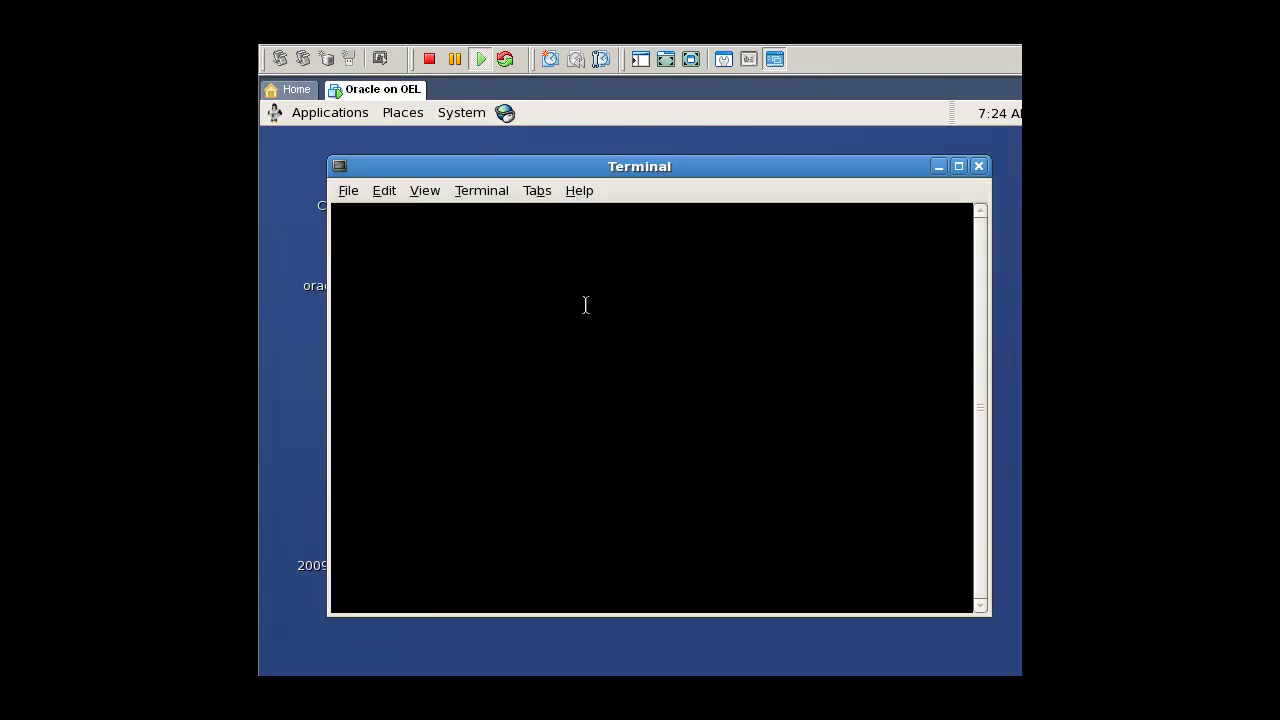
type("cd /tmp/")
key("Return")
type("unzip 10")
key("Tab")
key("Return")
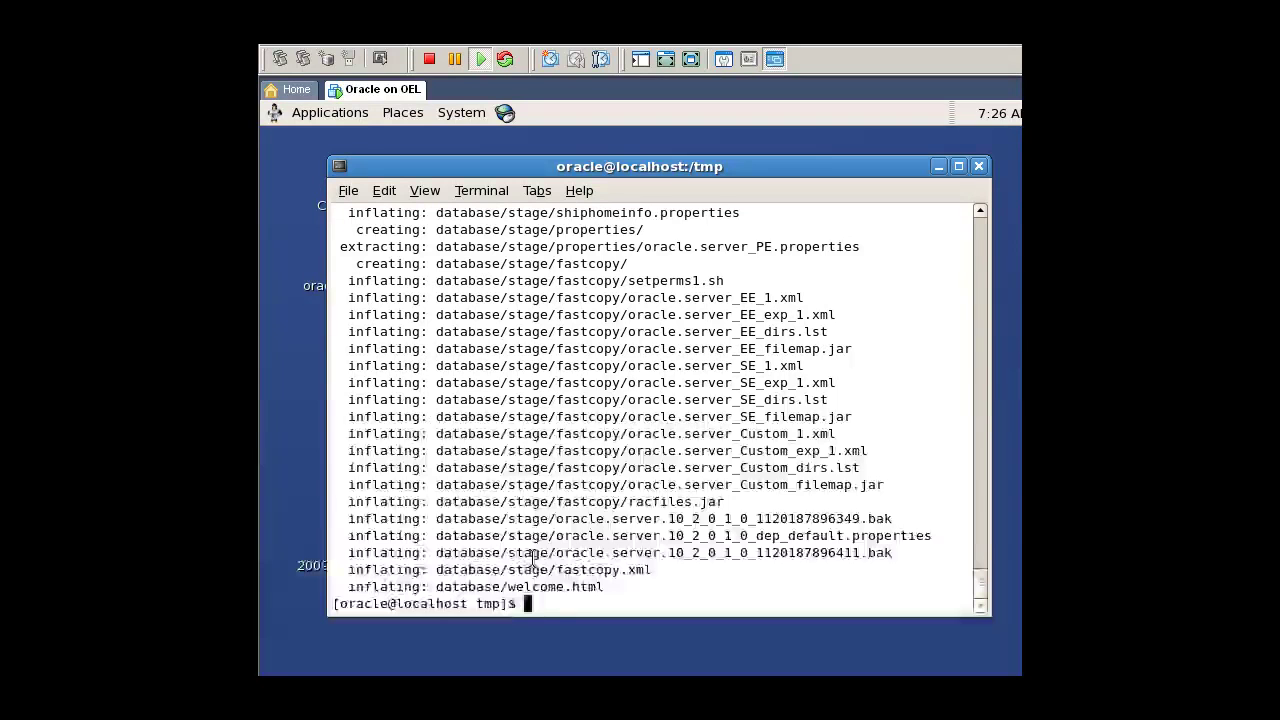
Step: As root, run chown -R oracle:oinstall /u01/, then exit the root shell
type("cd /")
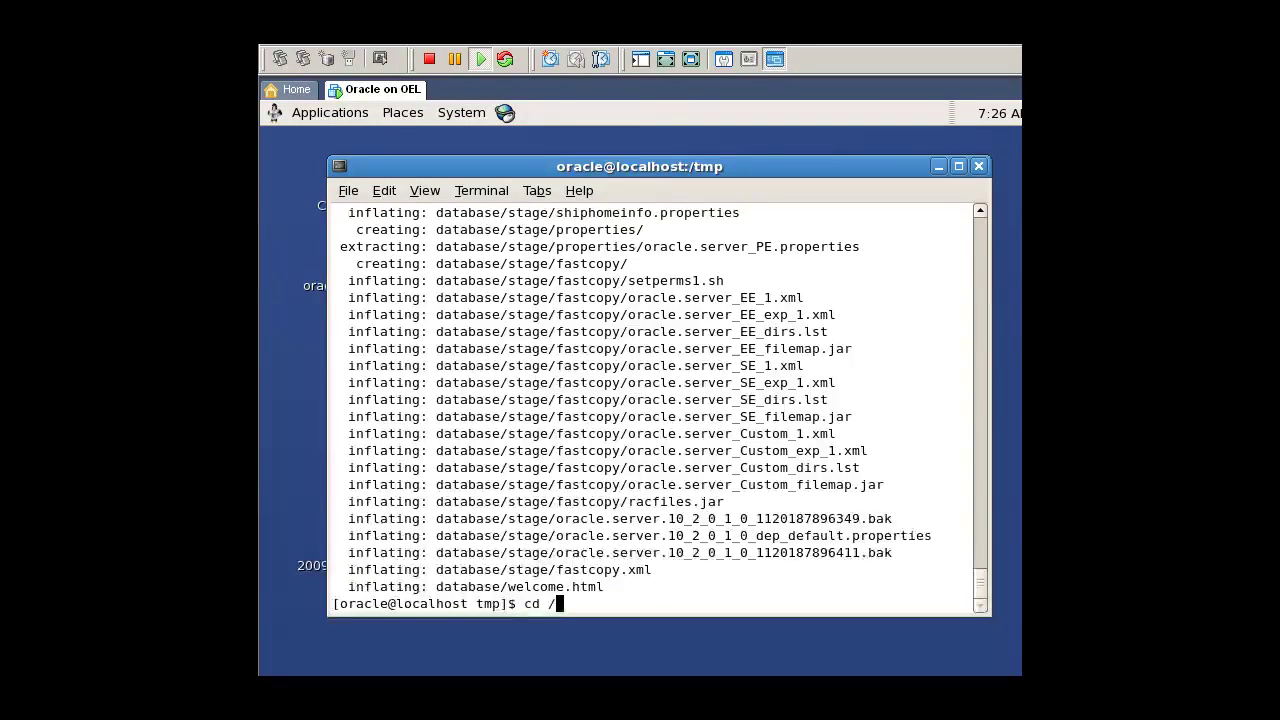
key("Return")
type("su roo")
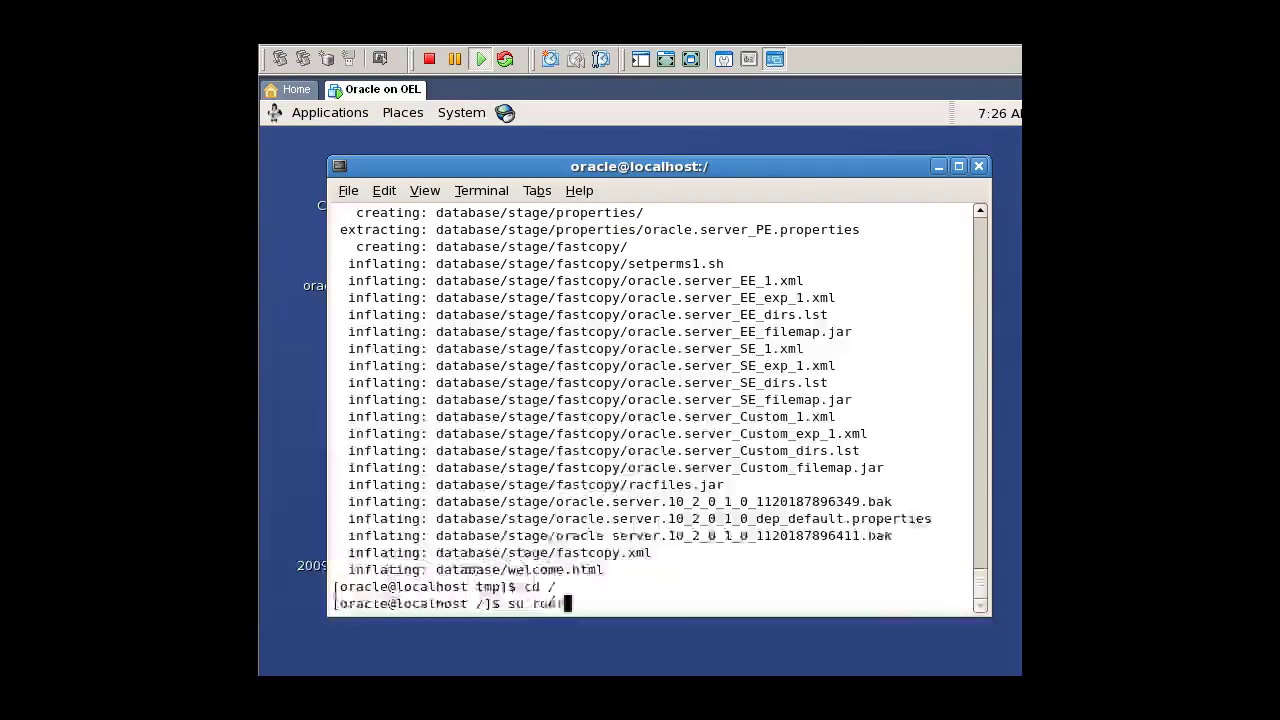
type("t")
key("Return")
key("Return")
type("chown -R ora")
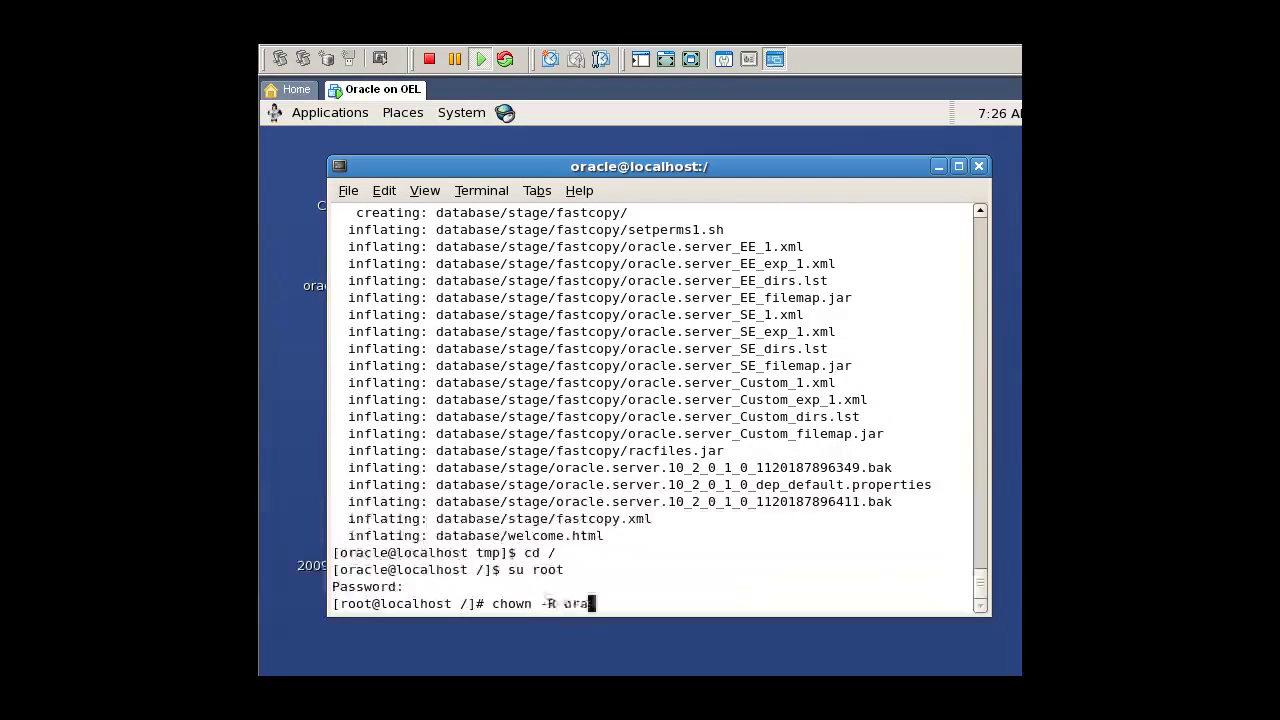
type("cle:oinstall /u01/")
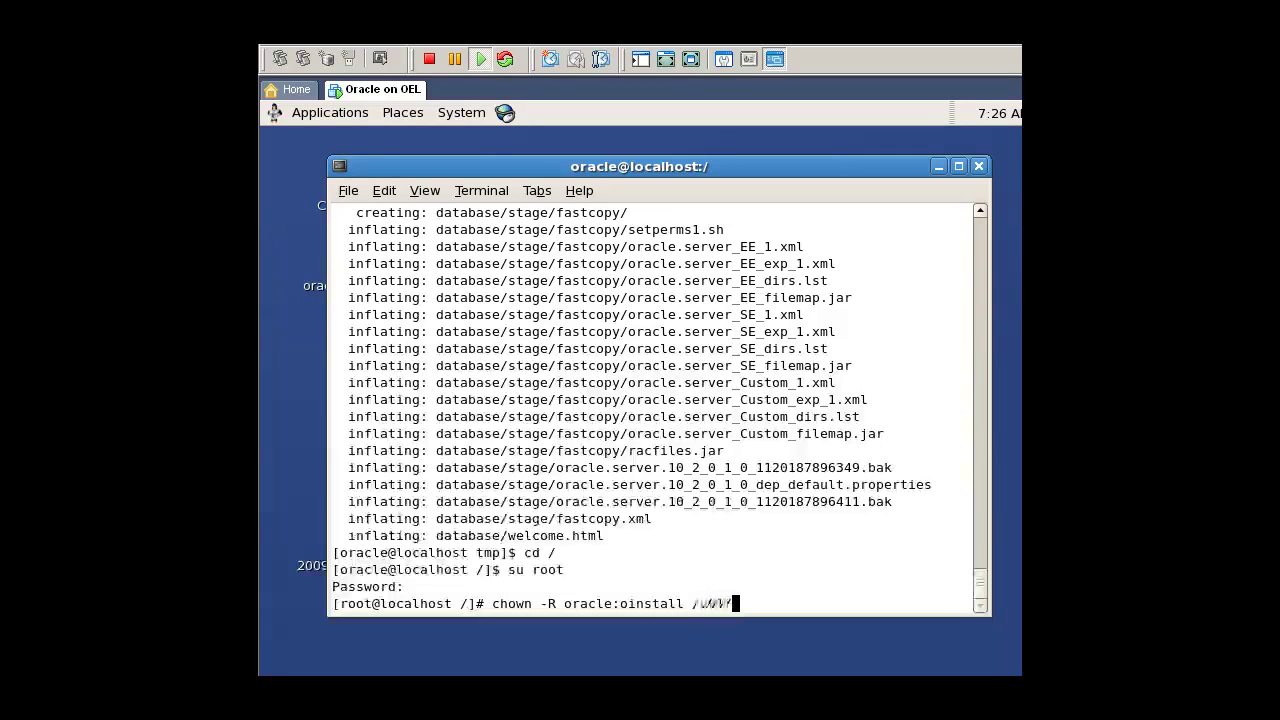
key("Return")
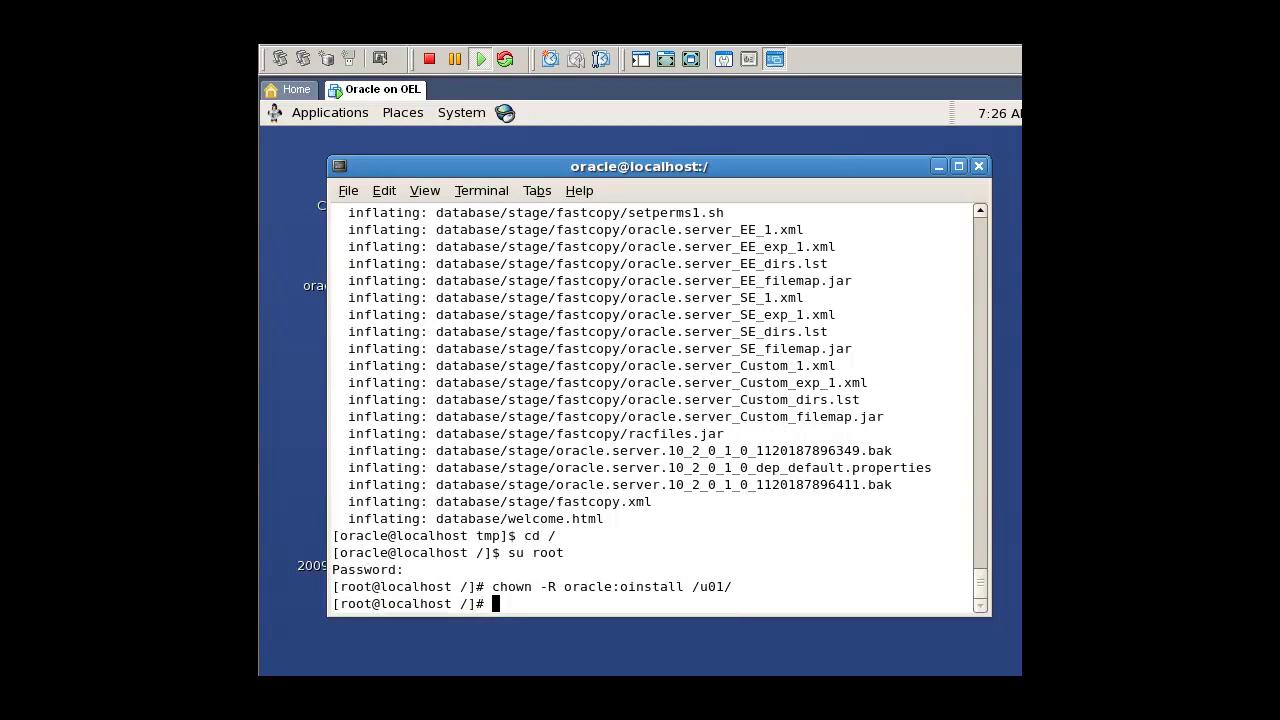
type("exit")
key("Return")
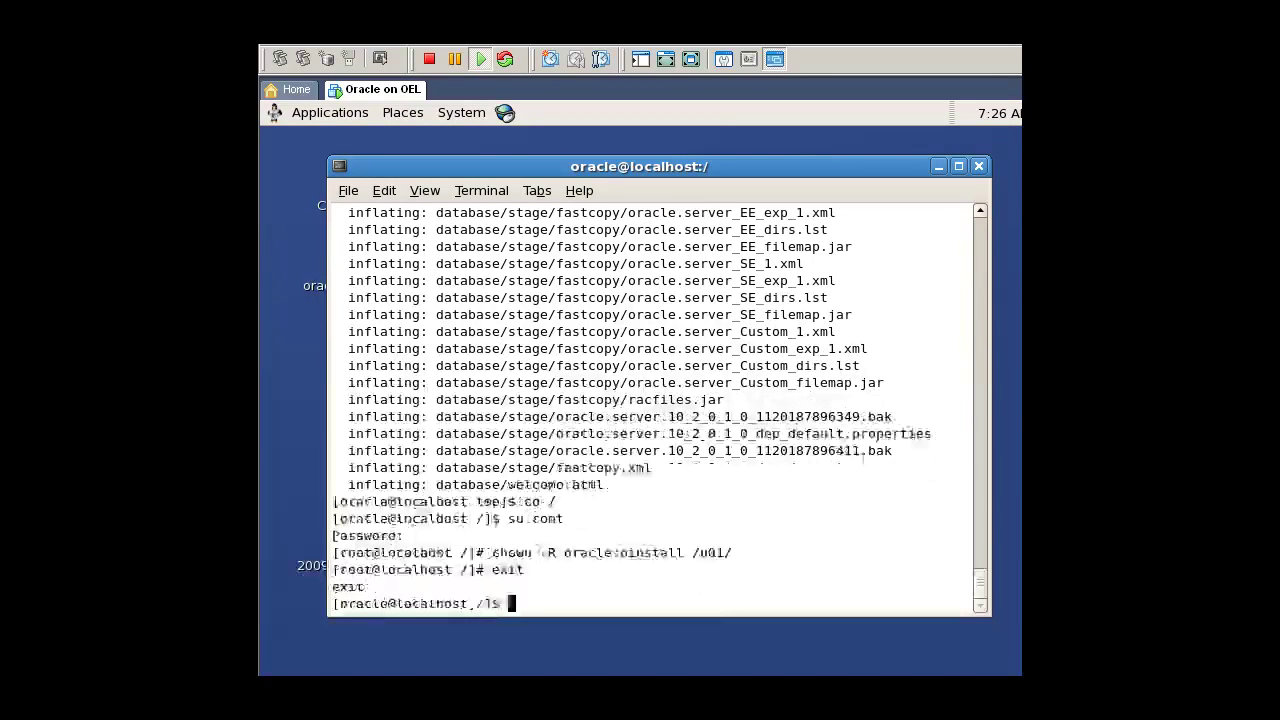
Step: Launch ./runInstaller from /tmp/database
type("cd /tmp/")
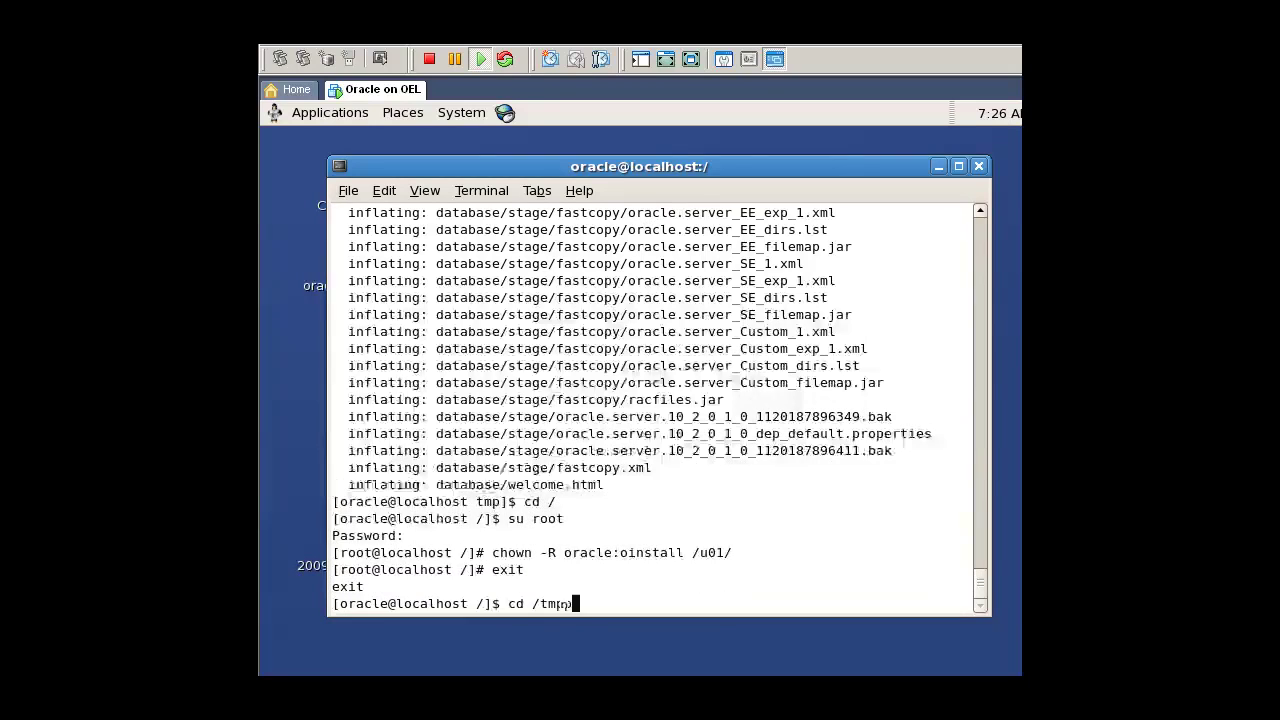
key("Return")
type("cd database/")
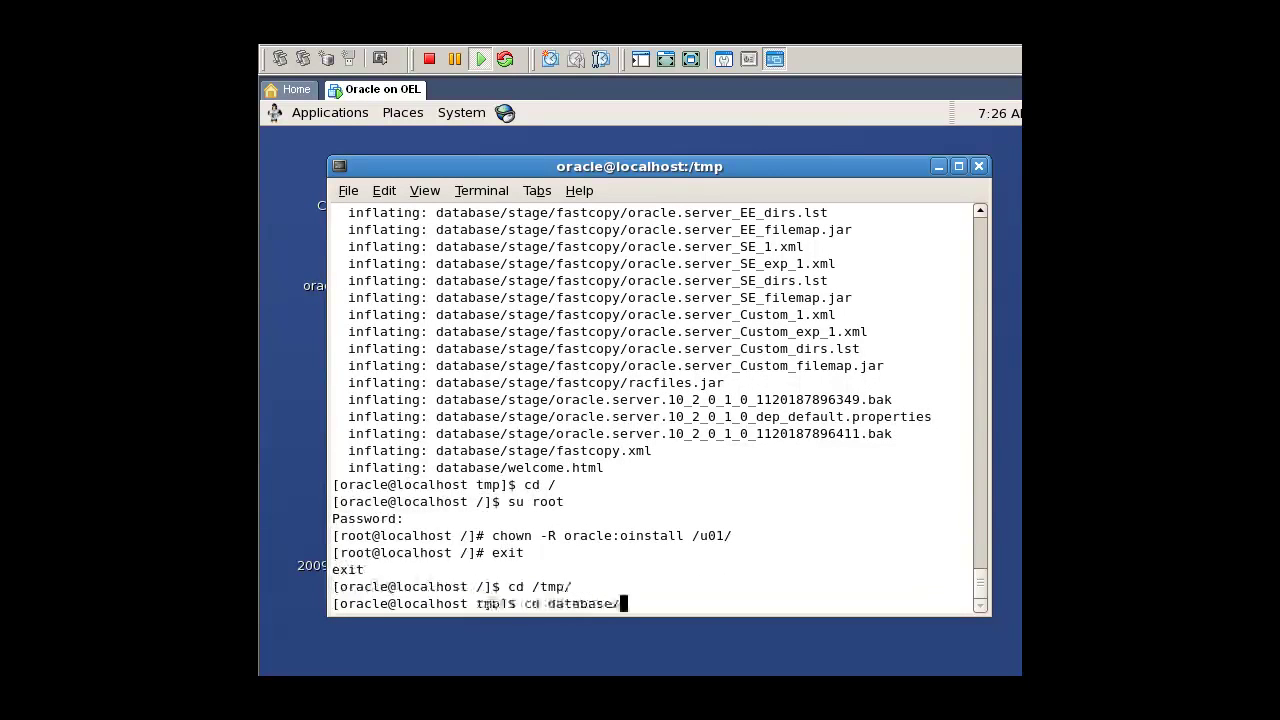
key("Return")
type("./runInstaller")
key("Return")
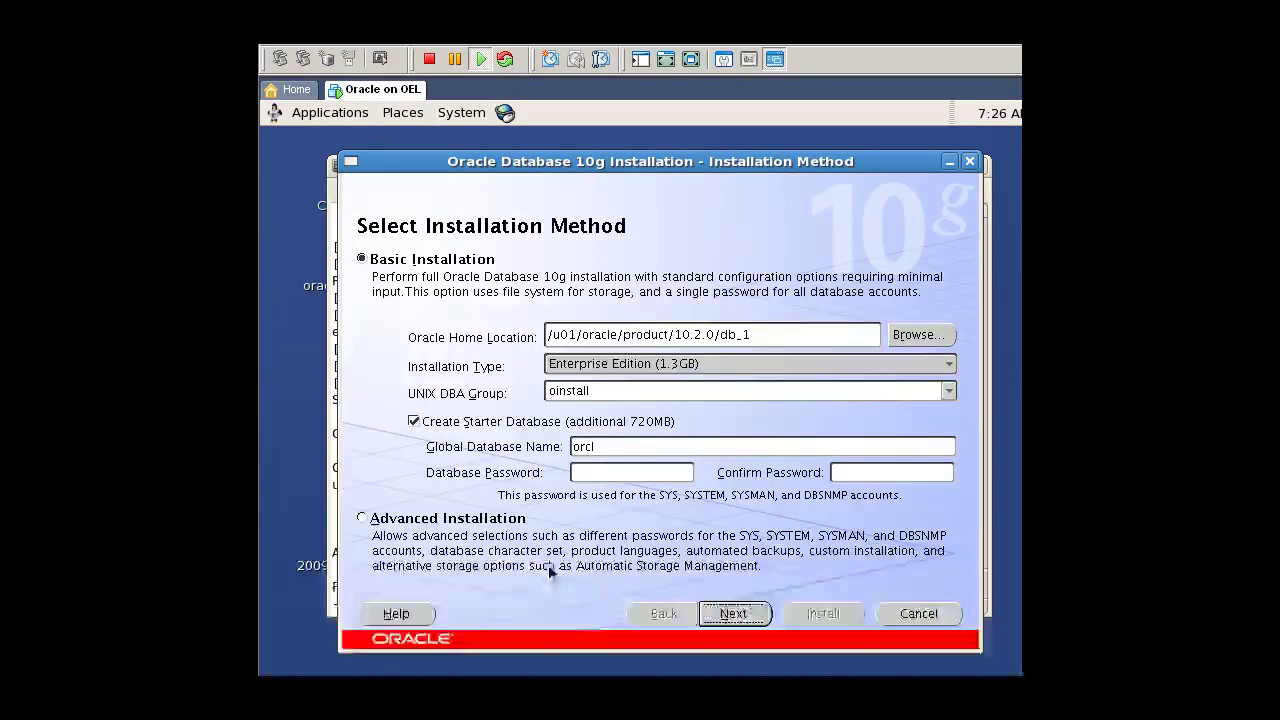
Step: Deselect Create Starter Database, override the failed prerequisite checks, and start the installation
left_click(462, 423)
left_click(745, 618)
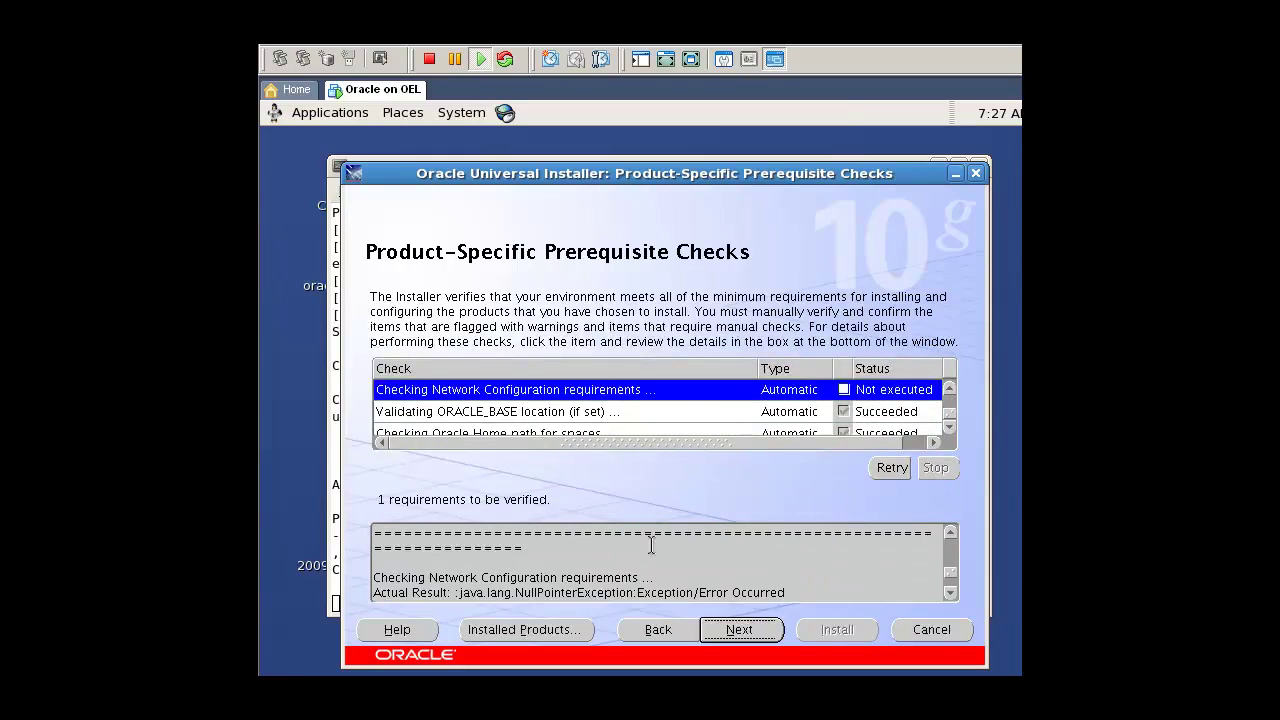
left_click(949, 390)
left_click(949, 390)
left_click(949, 427)
left_click(949, 427)
left_click(949, 427)
left_click(949, 427)
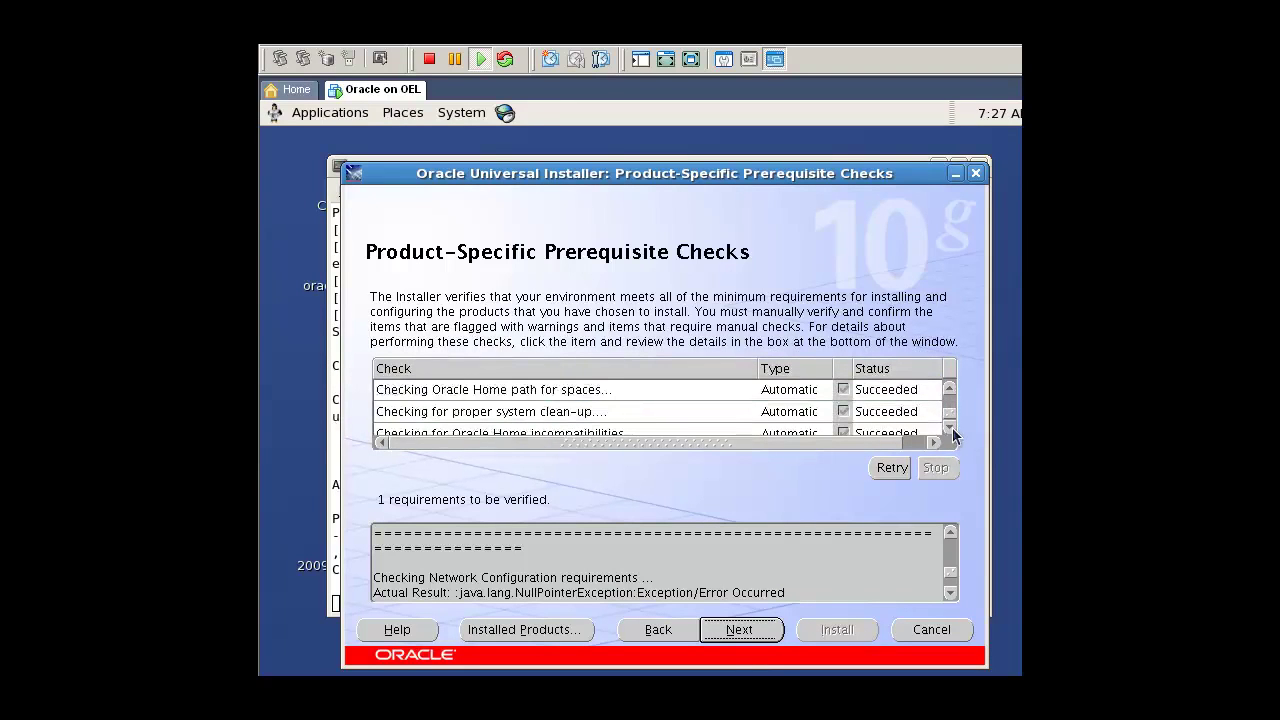
left_click(949, 427)
left_click(771, 629)
left_click(785, 421)
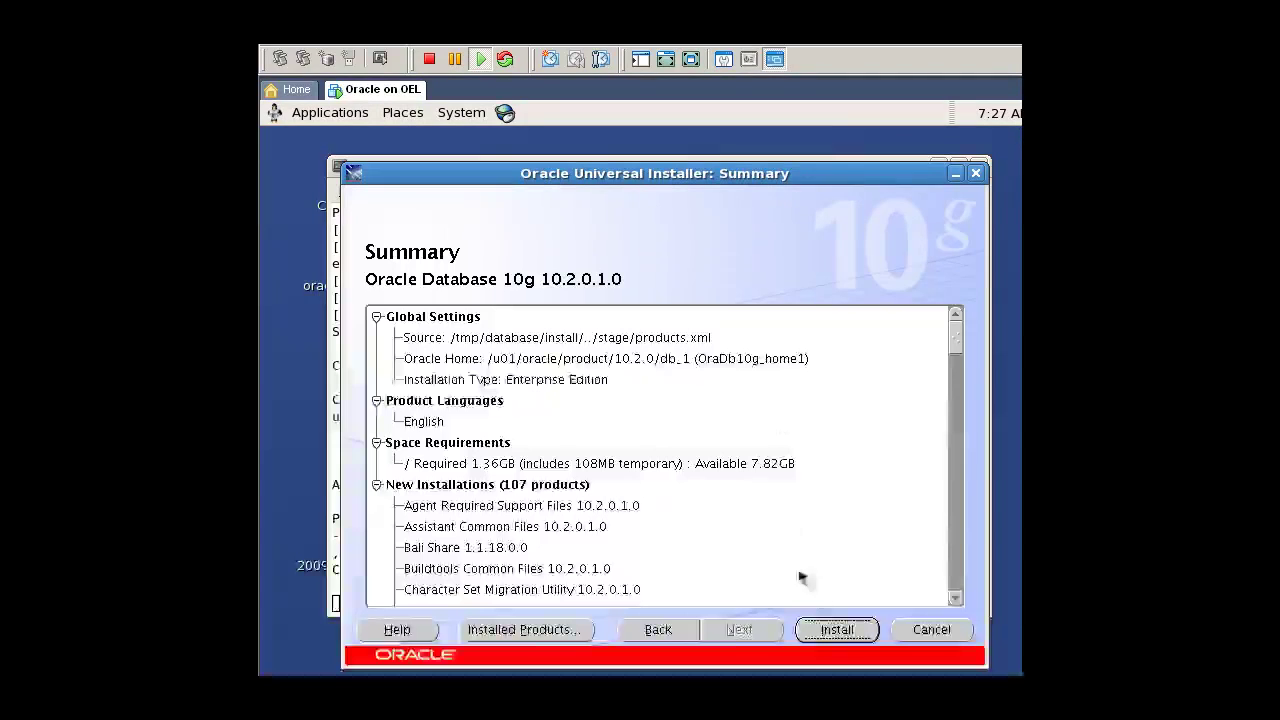
left_click(841, 629)
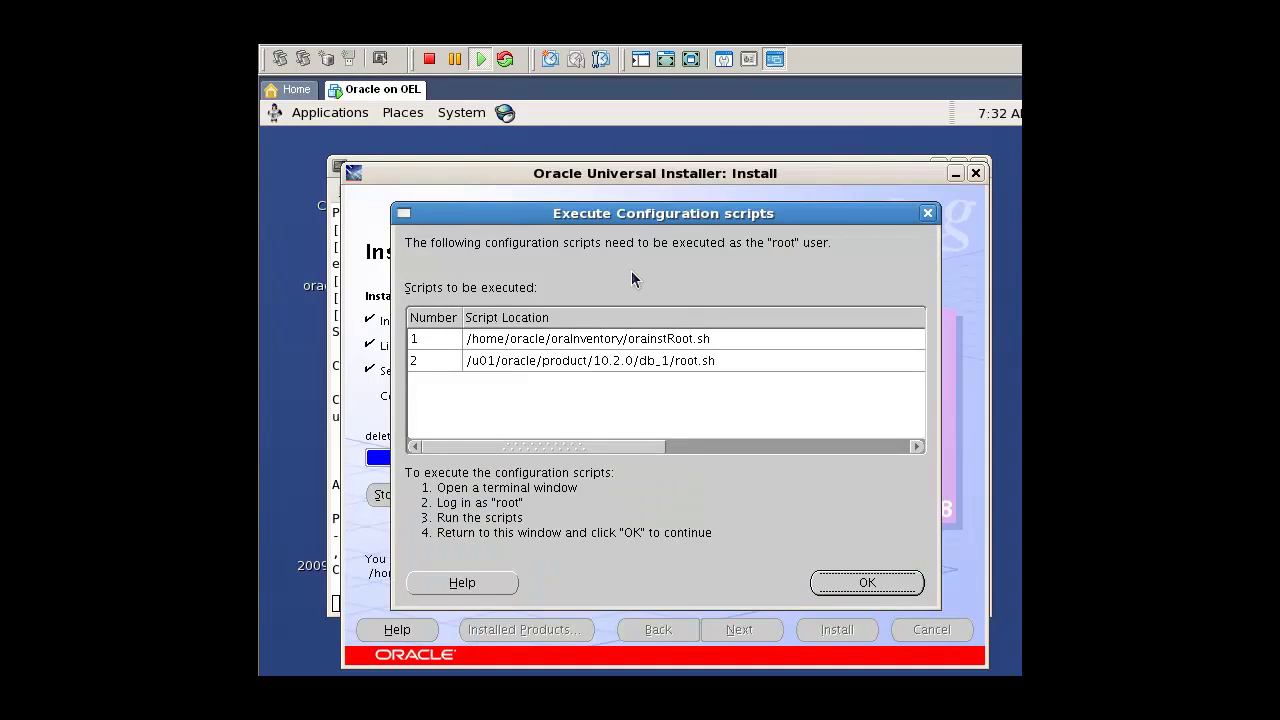
Step: As root in a new terminal, run orainstRoot.sh from /home/oracle/oraInventory
right_click(265, 341)
left_click(338, 428)
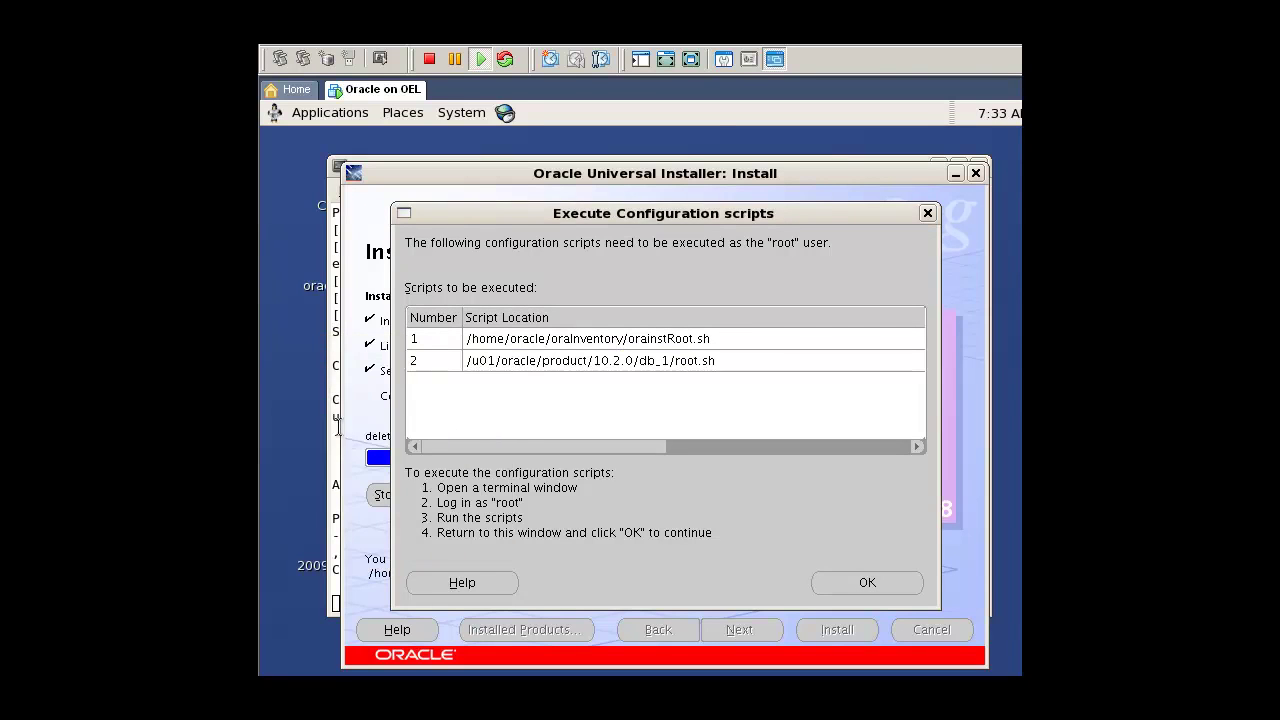
type("su root")
key("Return")
key("Return")
type("cd /home/oracle/oraInventory/")
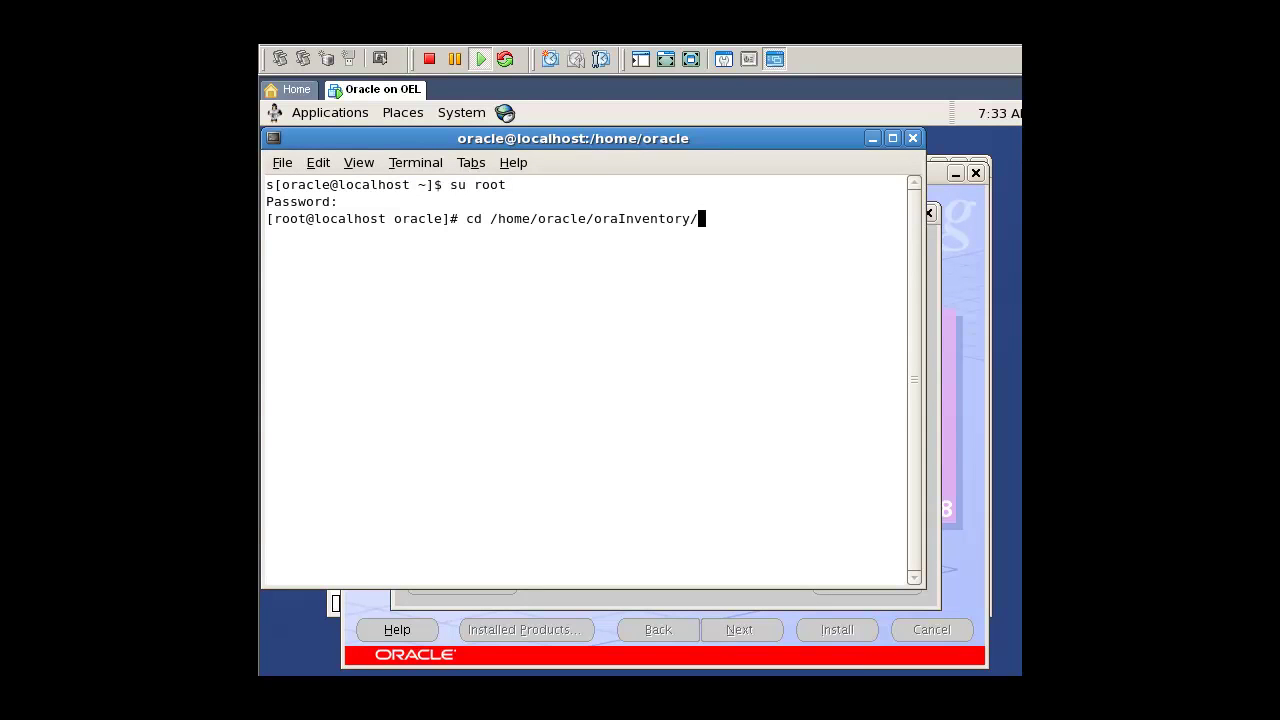
key("Return")
type("./orainstRoot.sh")
key("Tab")
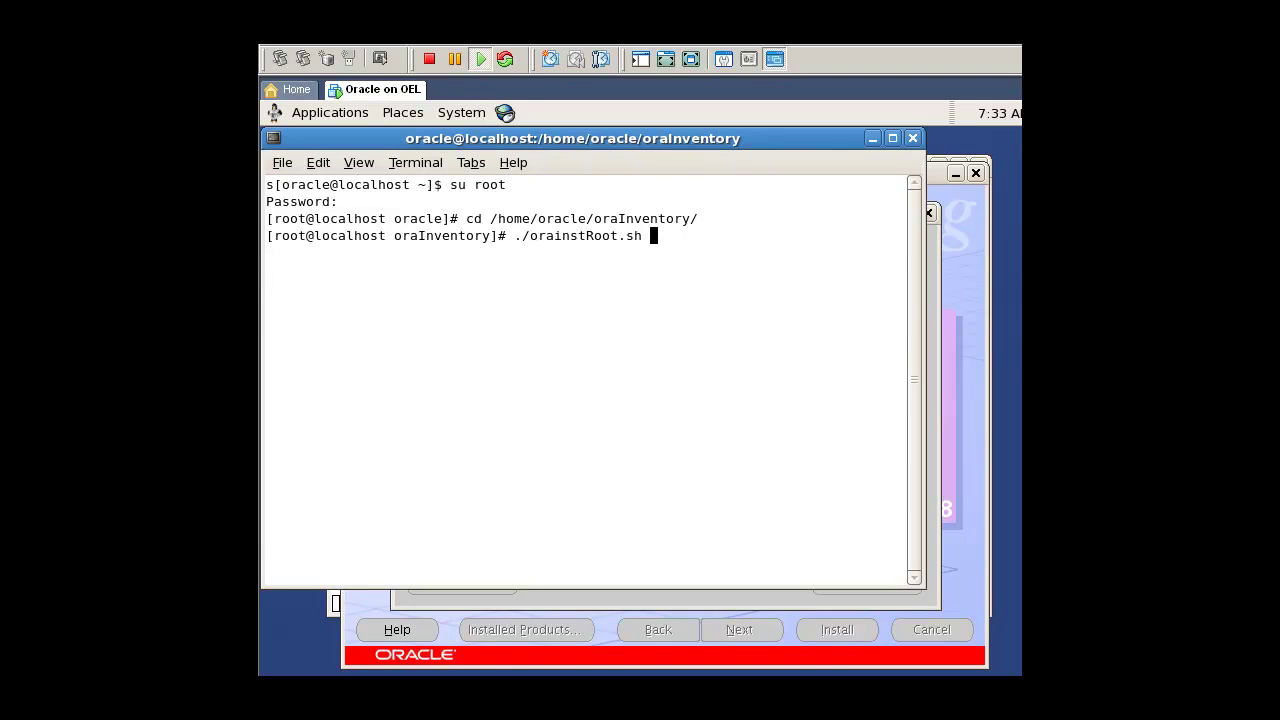
key("Return")
Step: Run $ORACLE_HOME/root.sh with the default local bin directory, then leave root and the terminal
type("cd $ORACLE_HOME/")
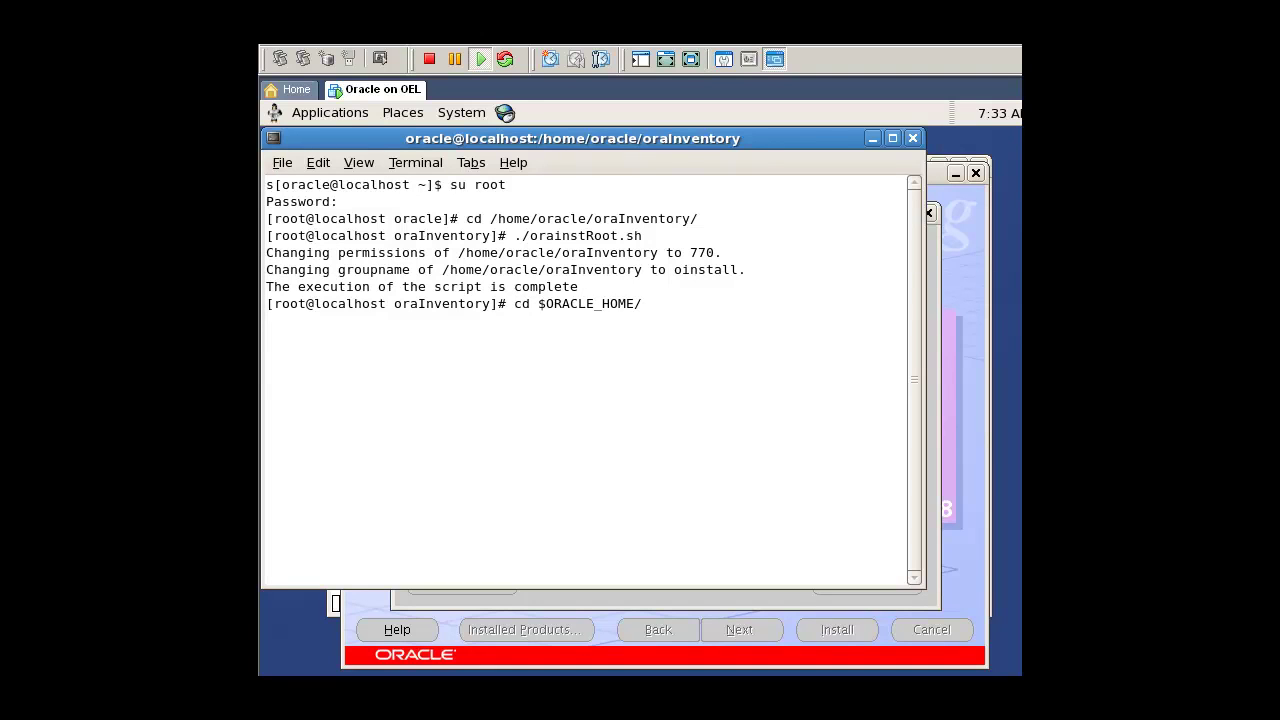
key("Return")
type("./root.sh")
key("Return")
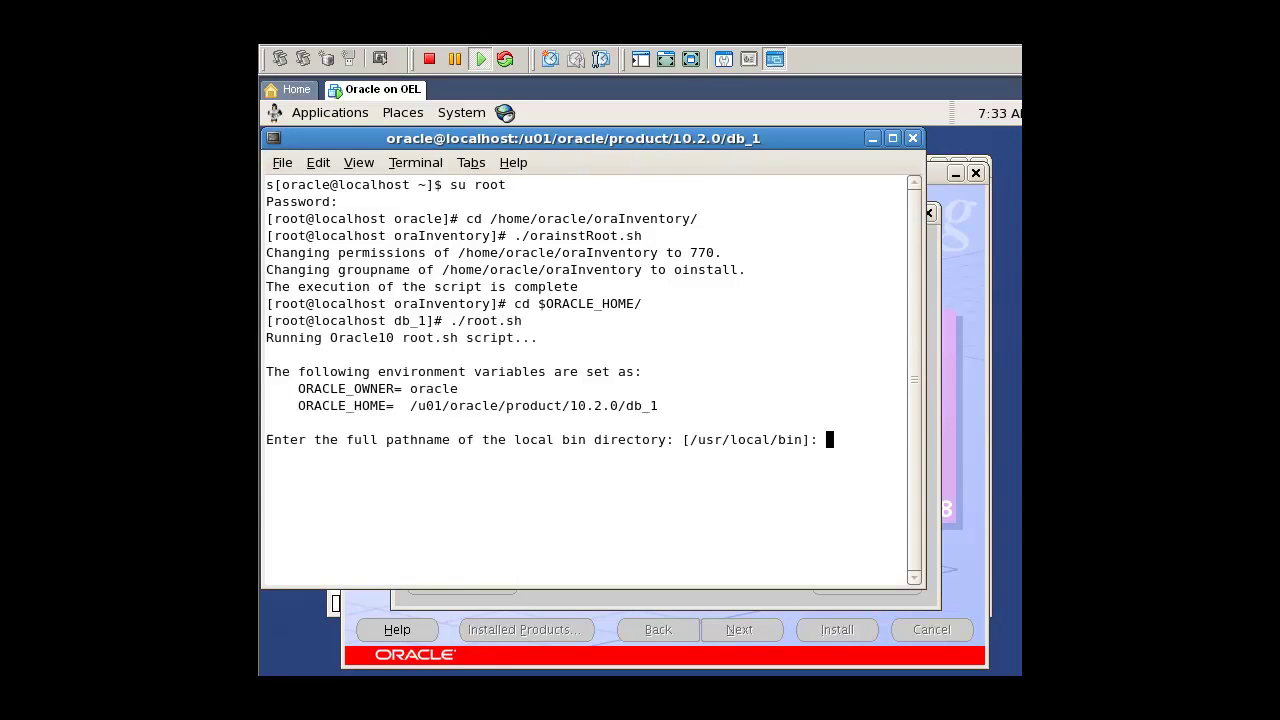
key("Return")
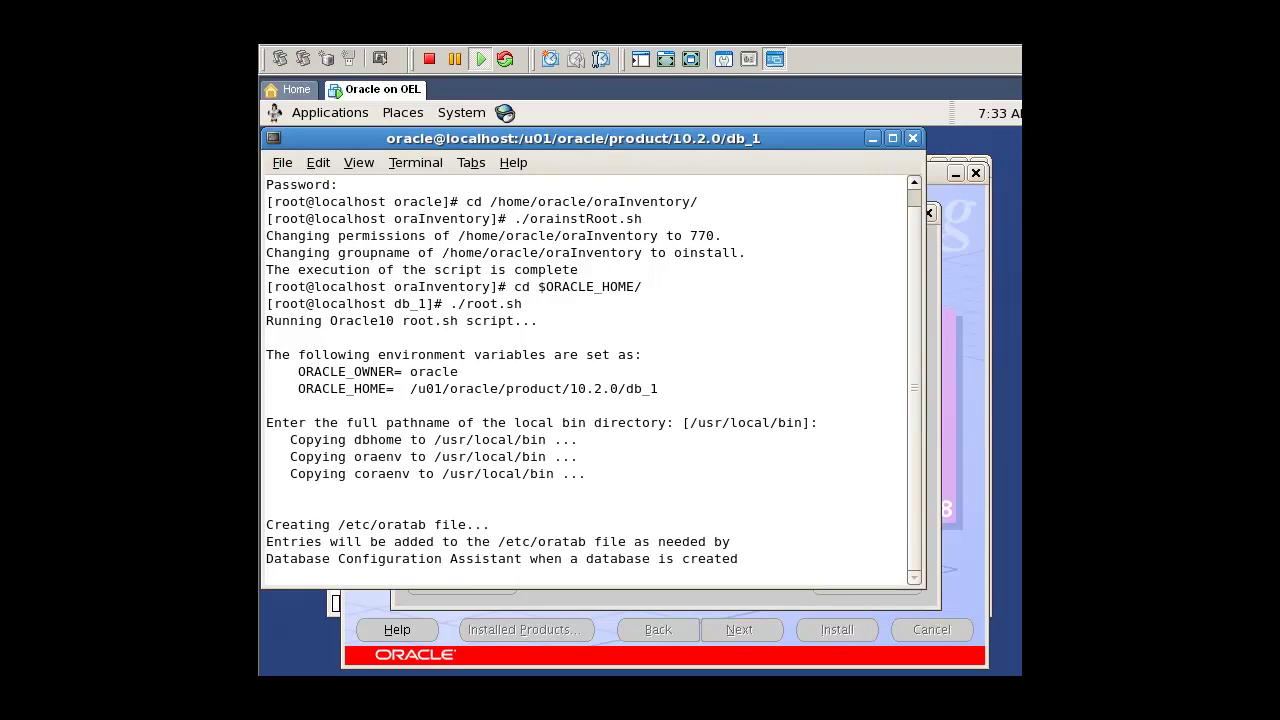
type("exit")
key("Return")
type("exit")
key("Return")
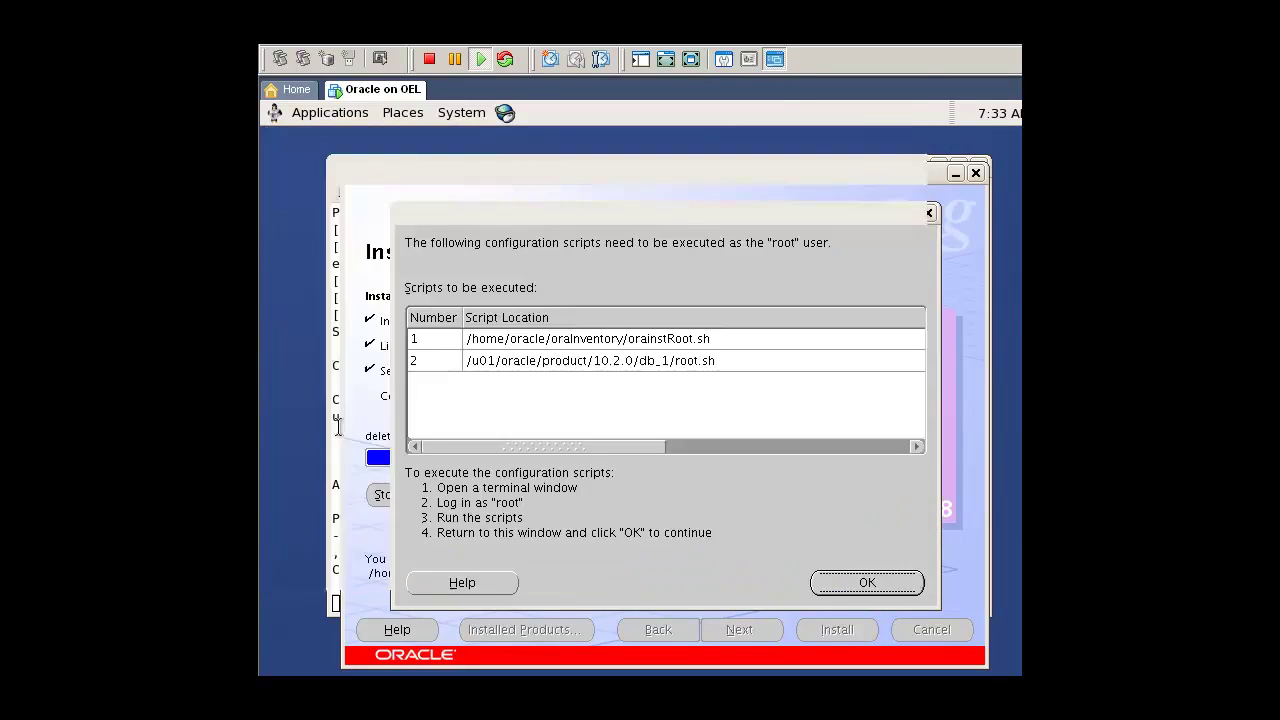
Step: Acknowledge the scripts, exit the Oracle installer, and reboot the guest
left_click(840, 583)
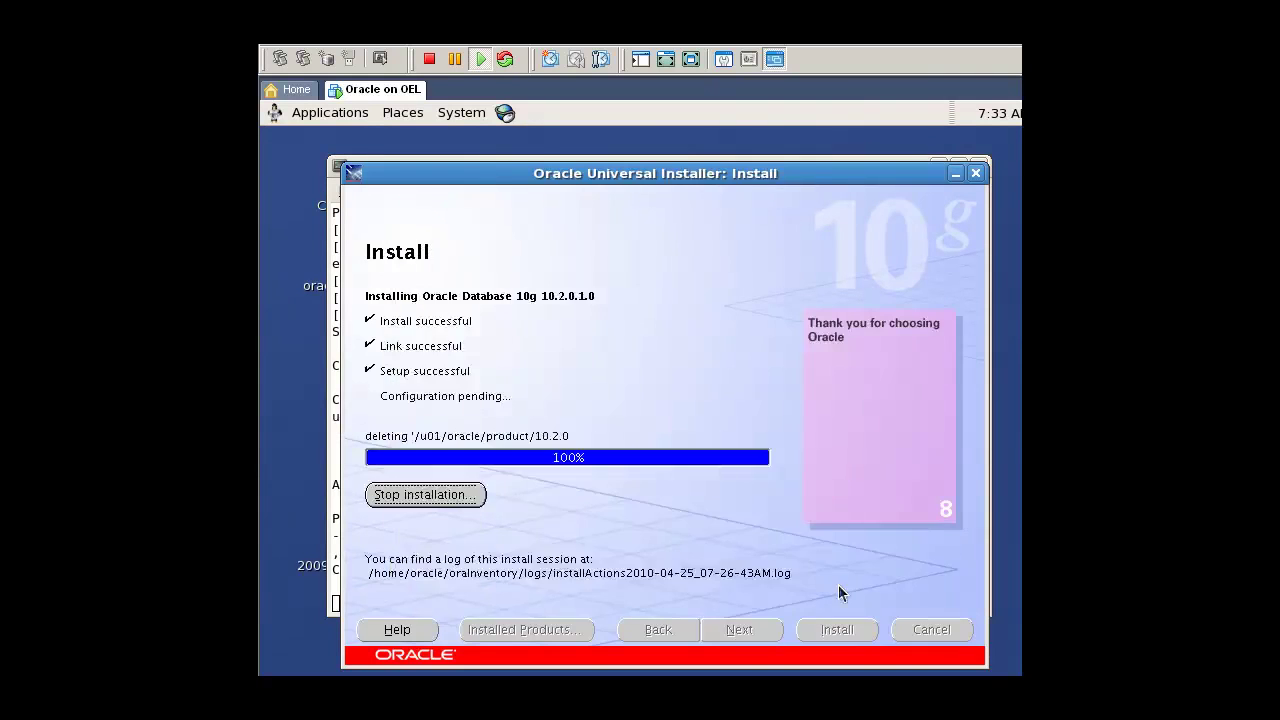
left_click(924, 632)
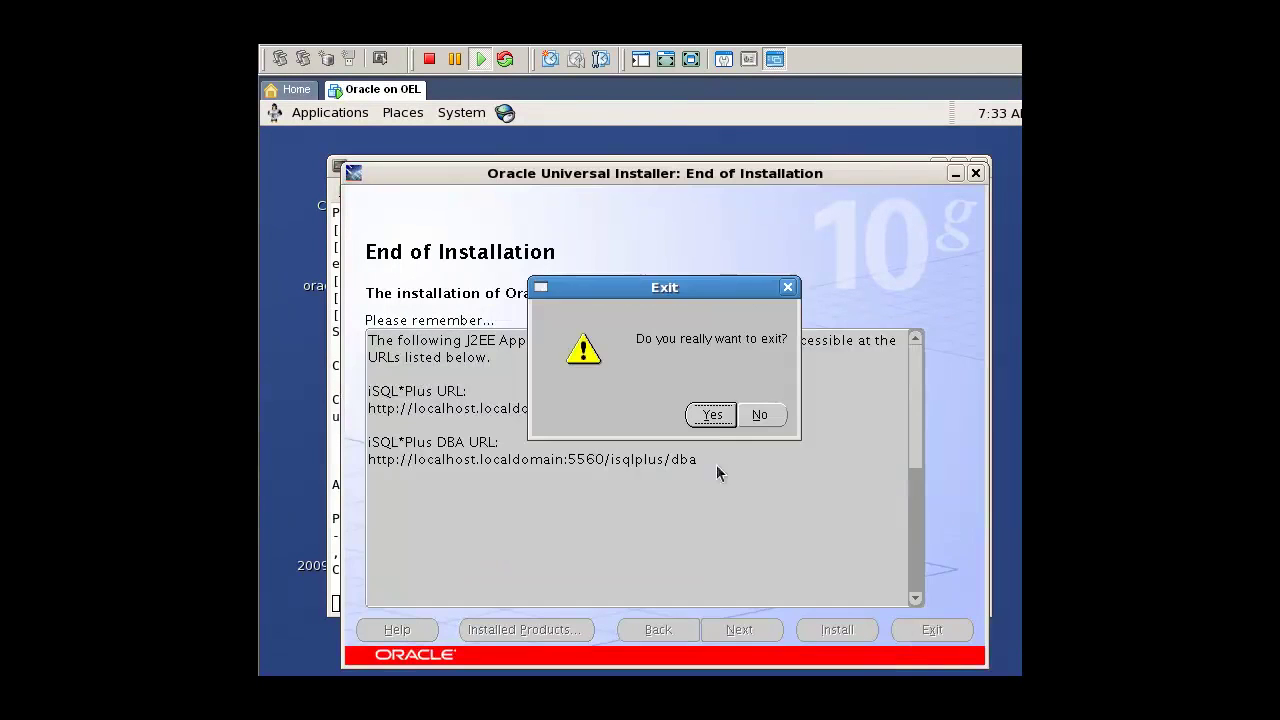
left_click(706, 418)
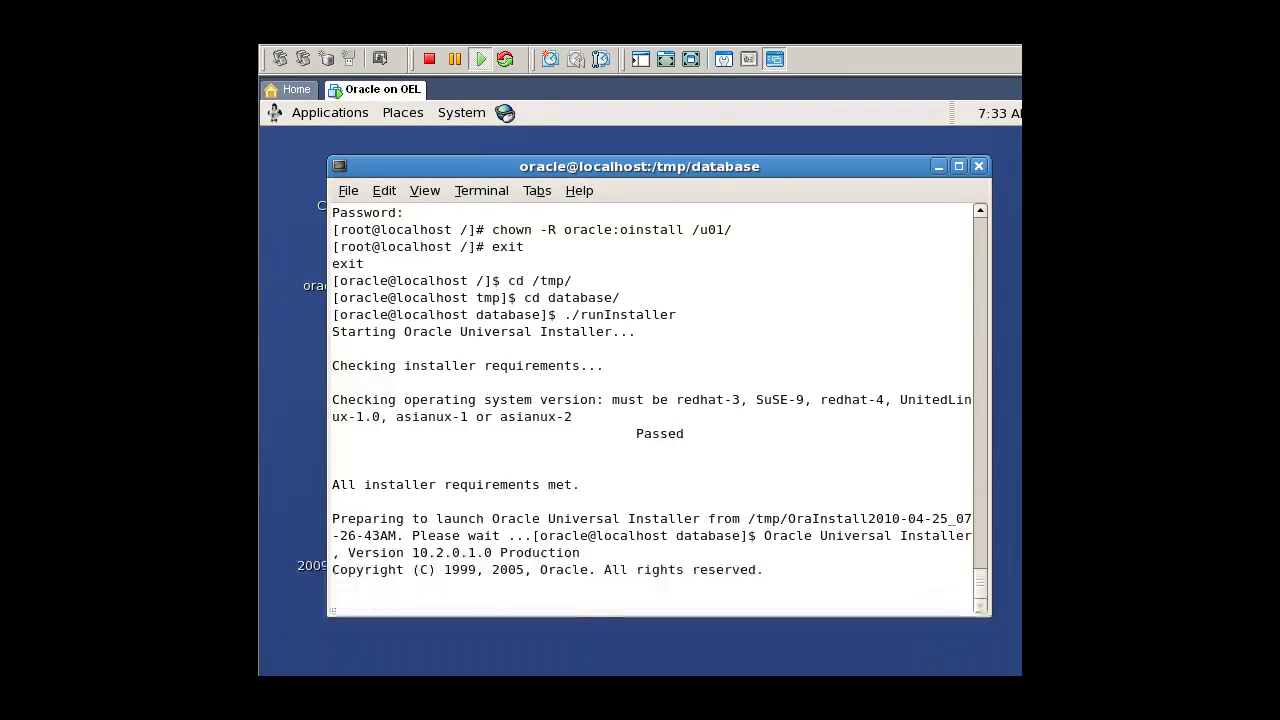
key("Return")
type("reboot")
key("Return")
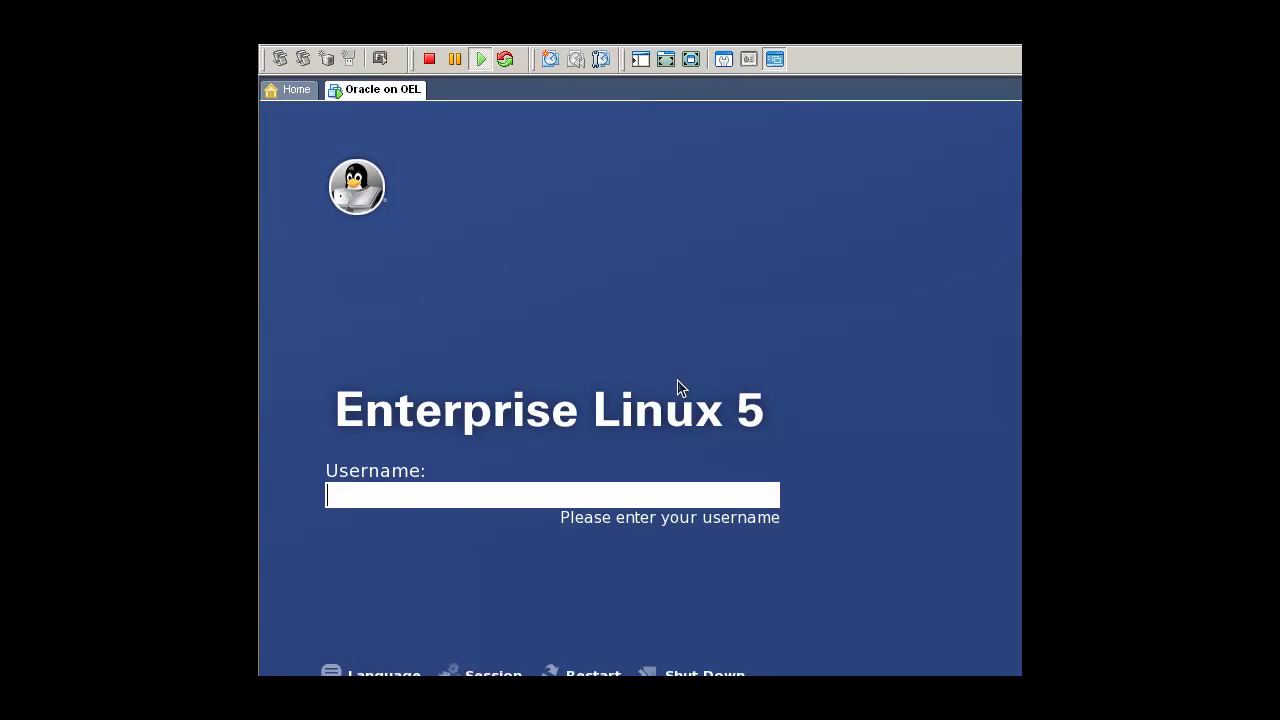
Step: Log back in as the oracle user with its password
type("oracle")
key("Return")
type("oracle")
key("Return")
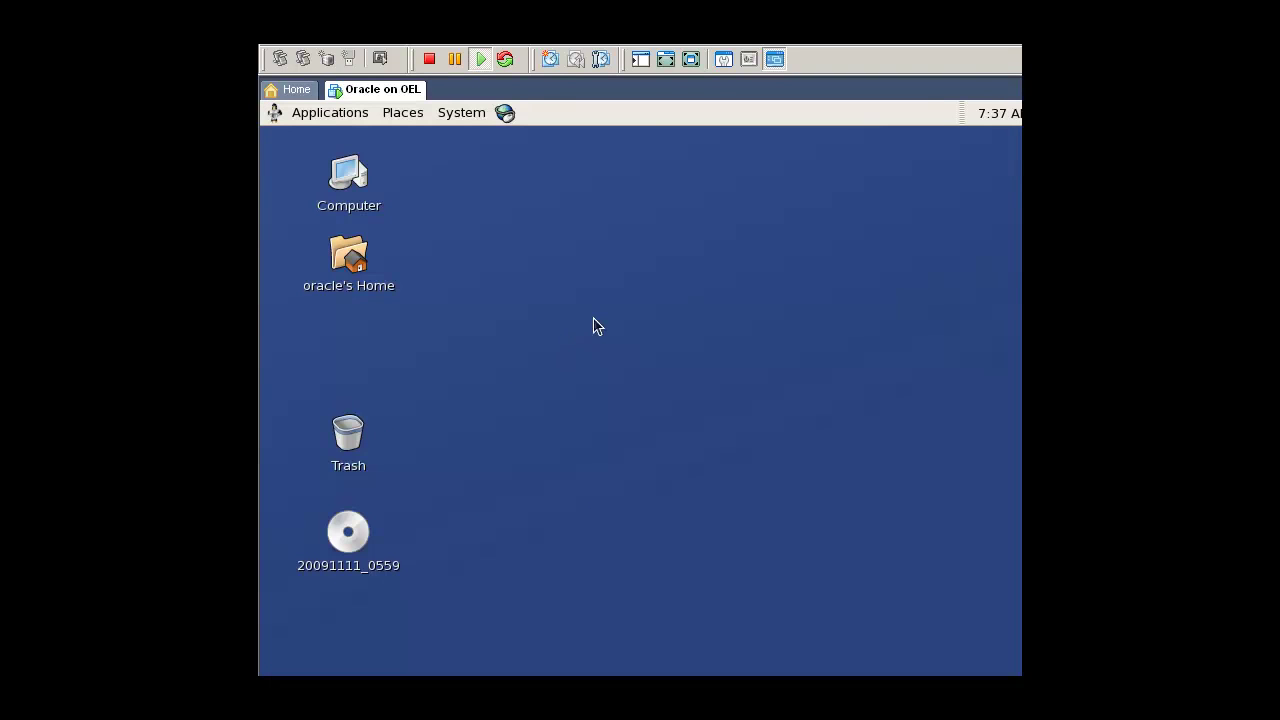
Step: Open a terminal on the desktop and launch dbca
right_click(501, 259)
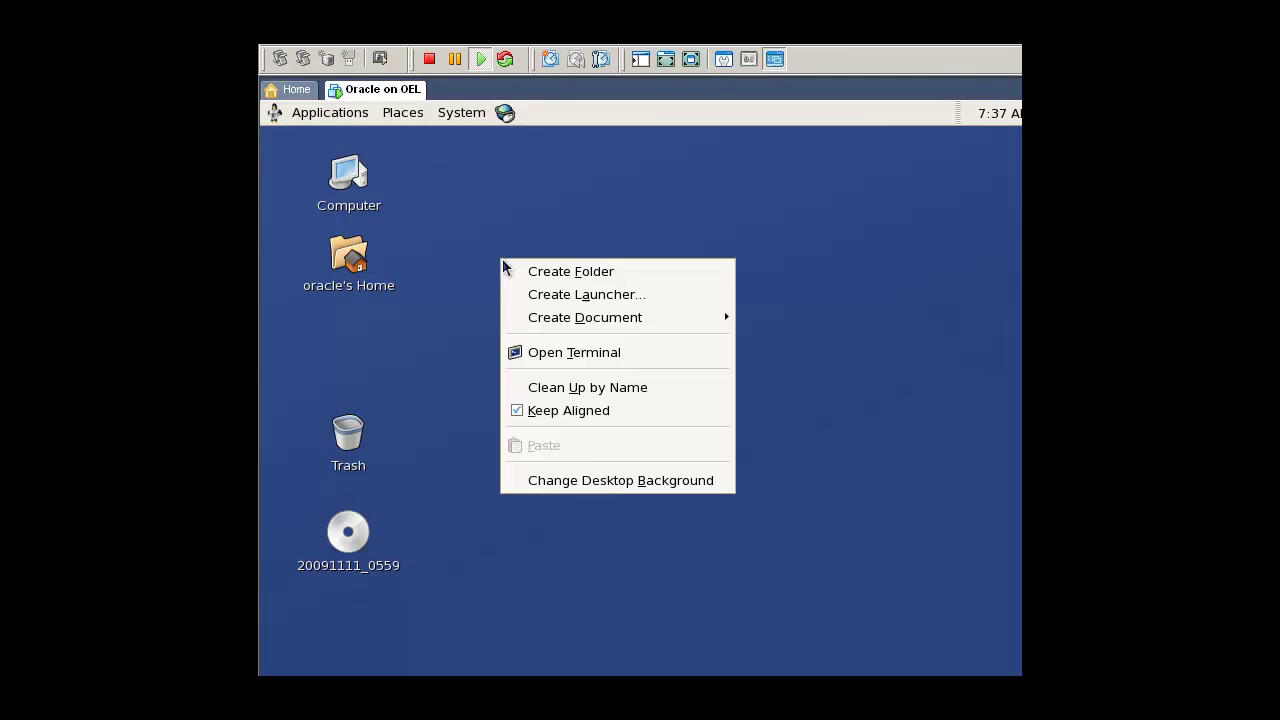
left_click(556, 355)
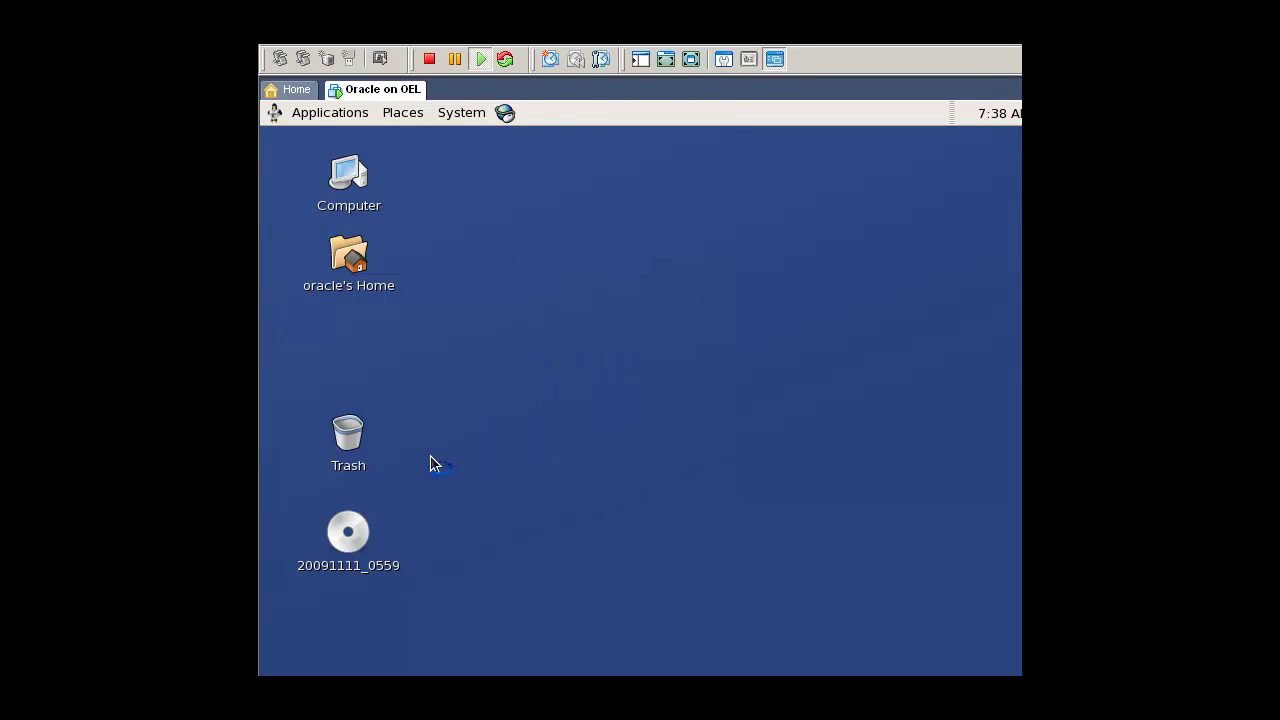
type("dbca")
key("Return")
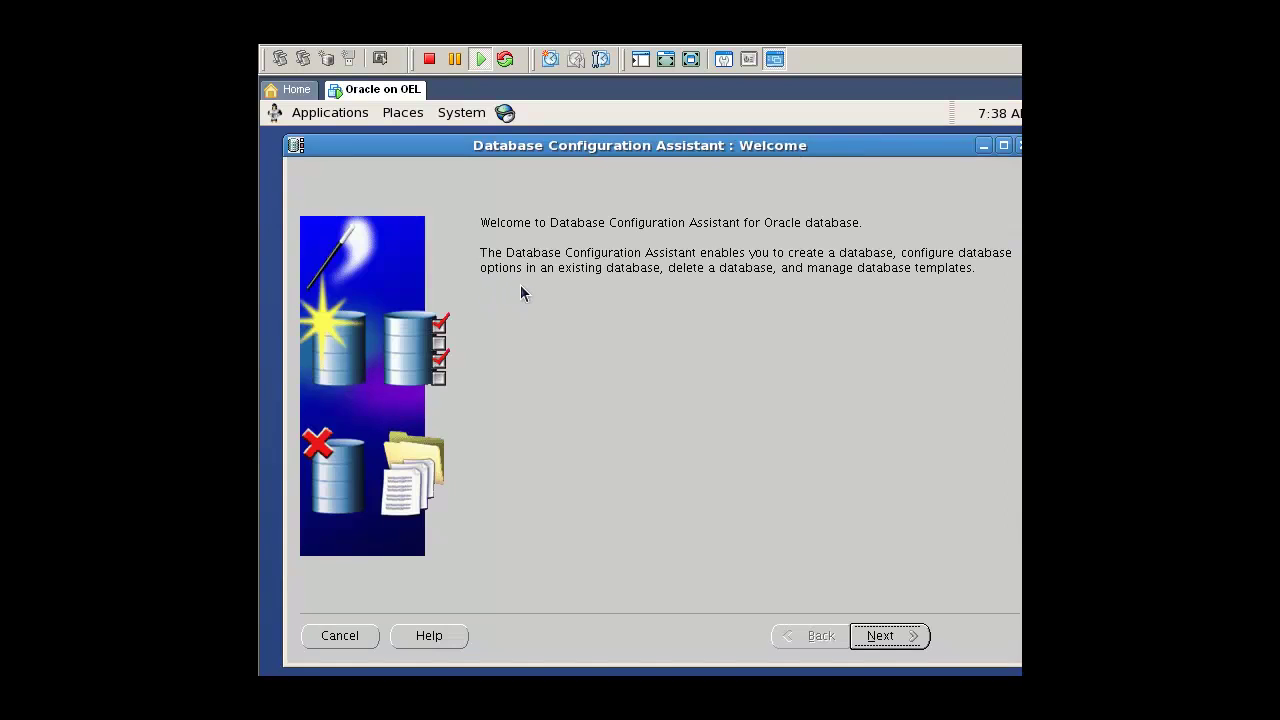
Step: Create a General Purpose database named test with default management and storage, then exit
left_click(903, 642)
left_click(880, 636)
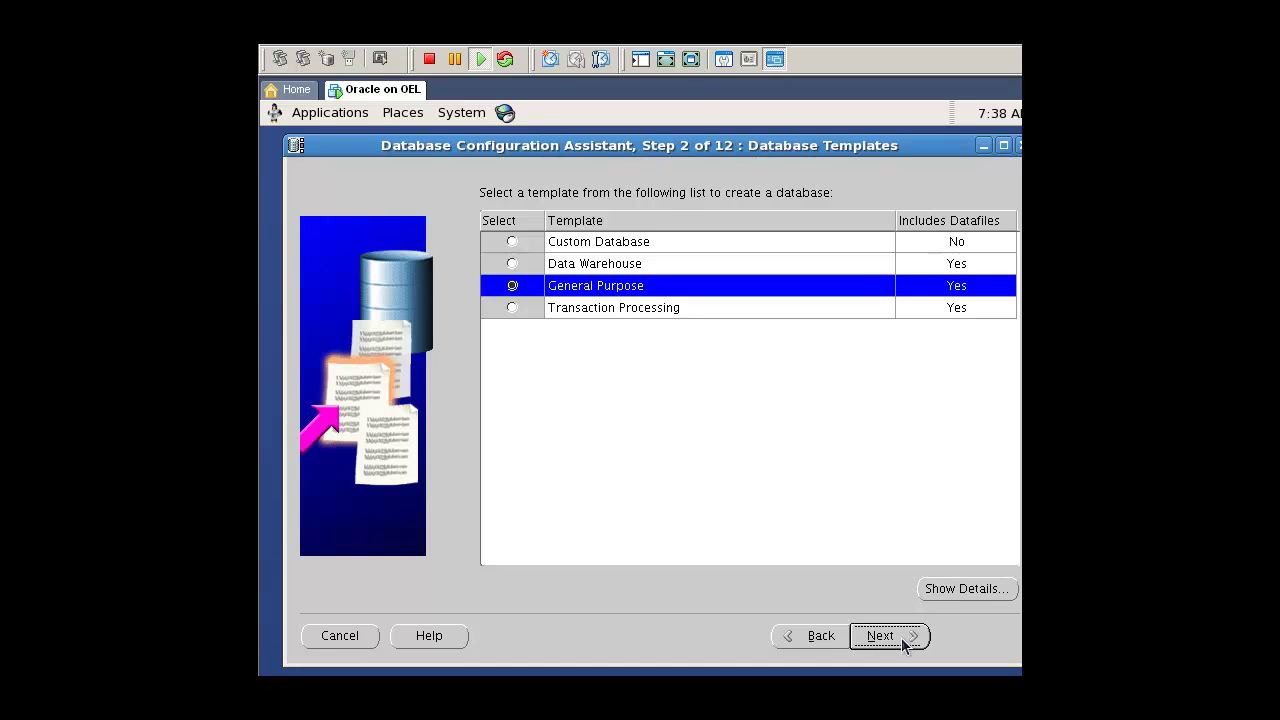
left_click(882, 636)
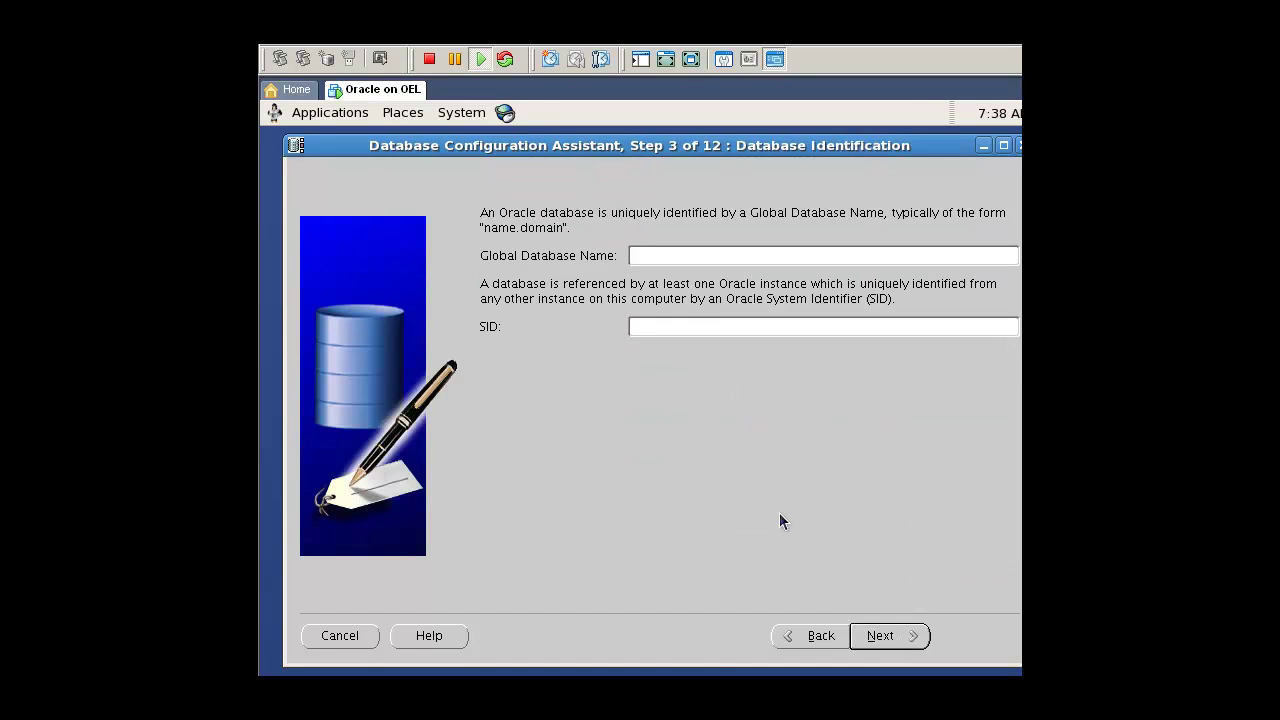
type("test")
left_click(895, 640)
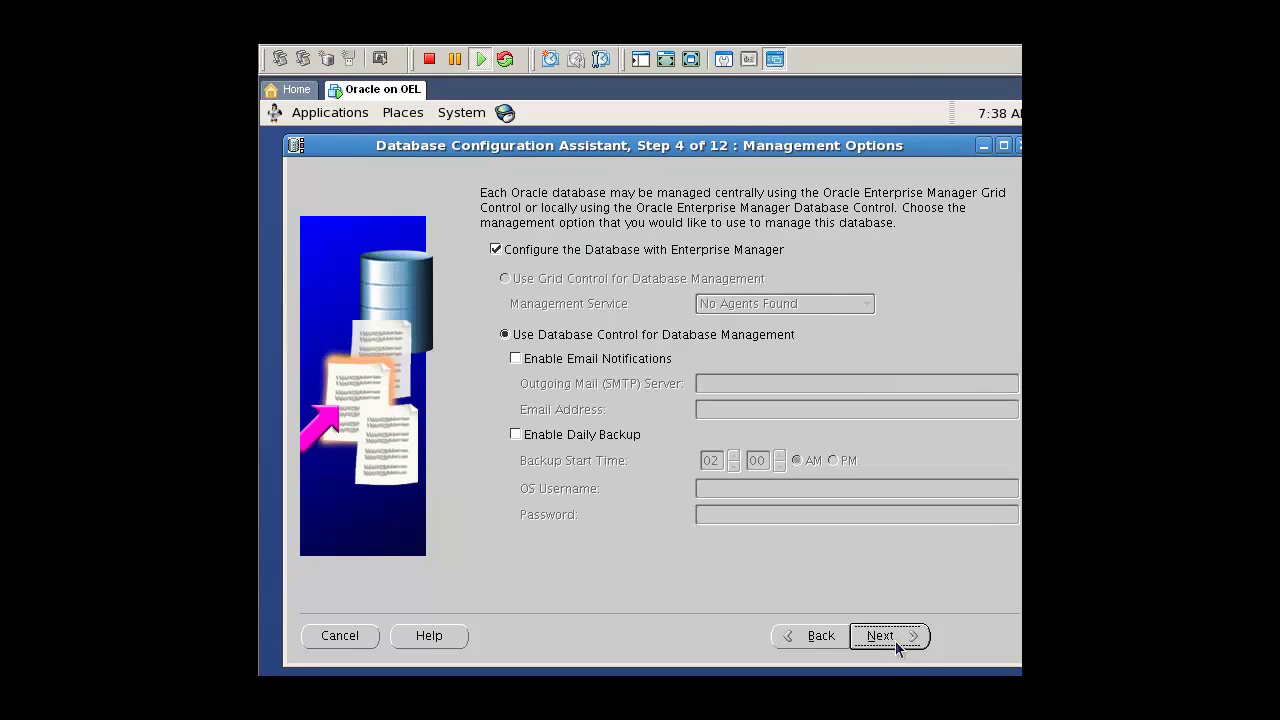
left_click(888, 648)
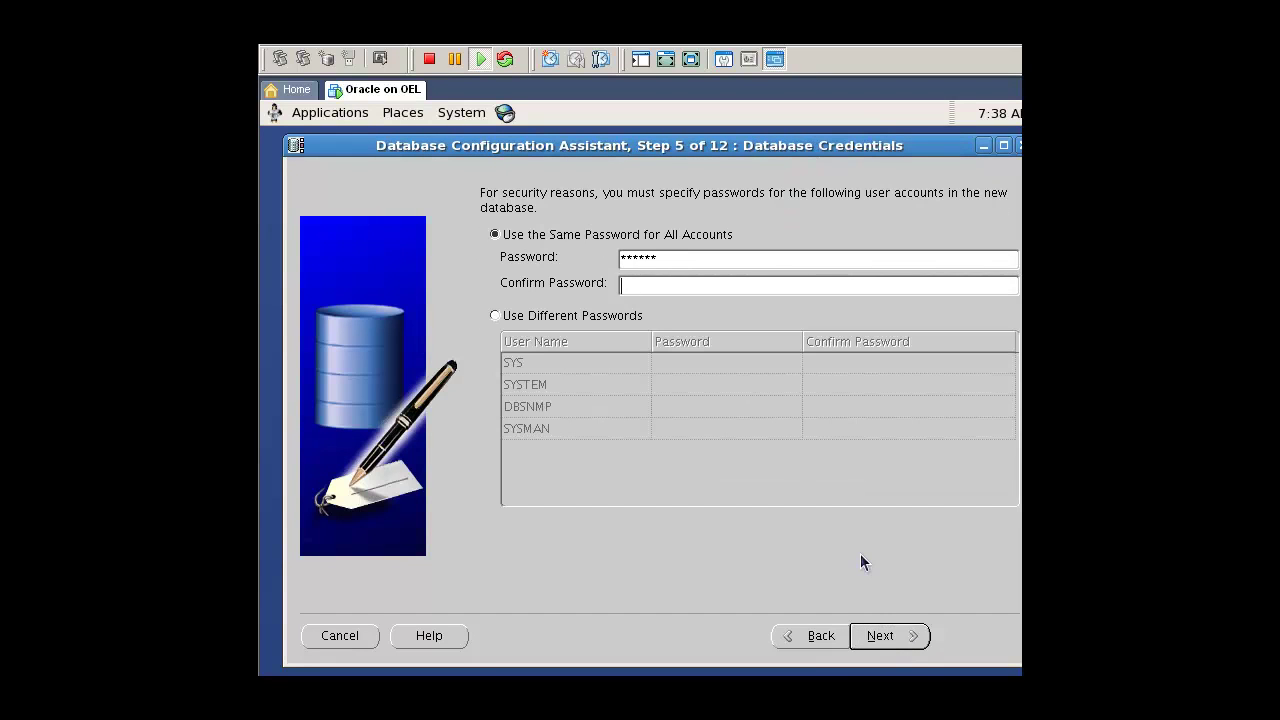
left_click(888, 644)
left_click(978, 640)
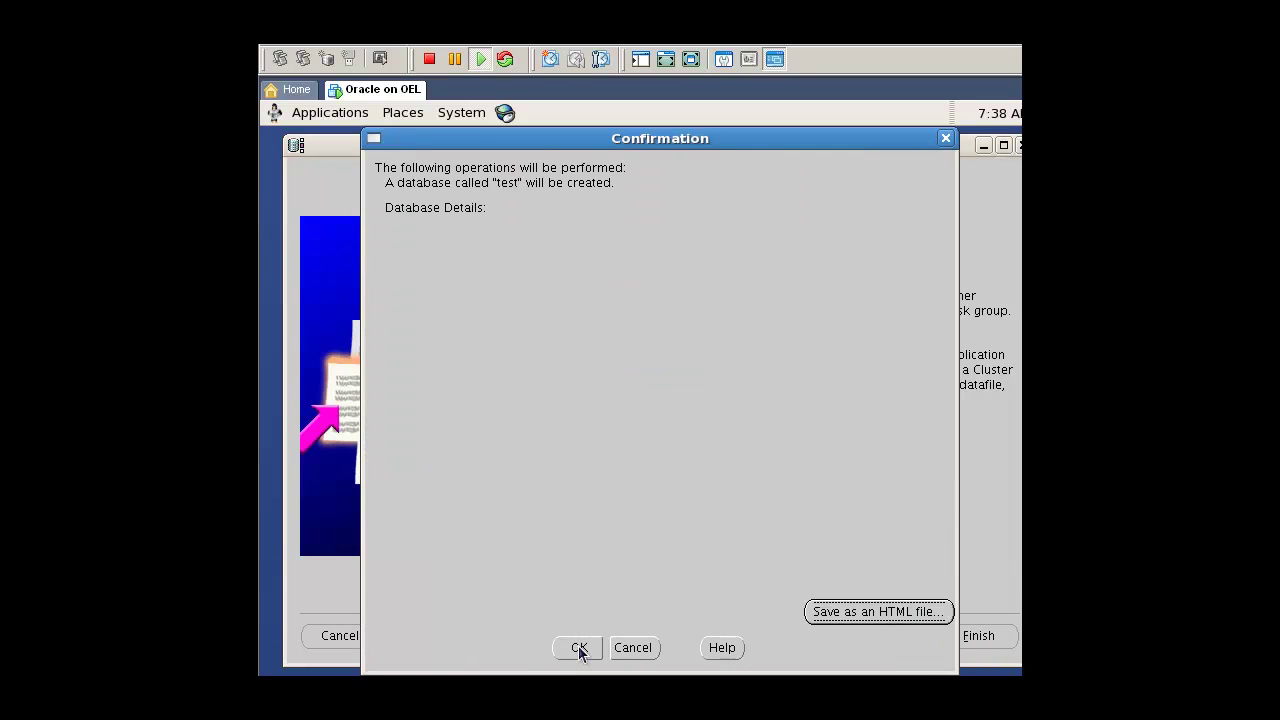
left_click(579, 648)
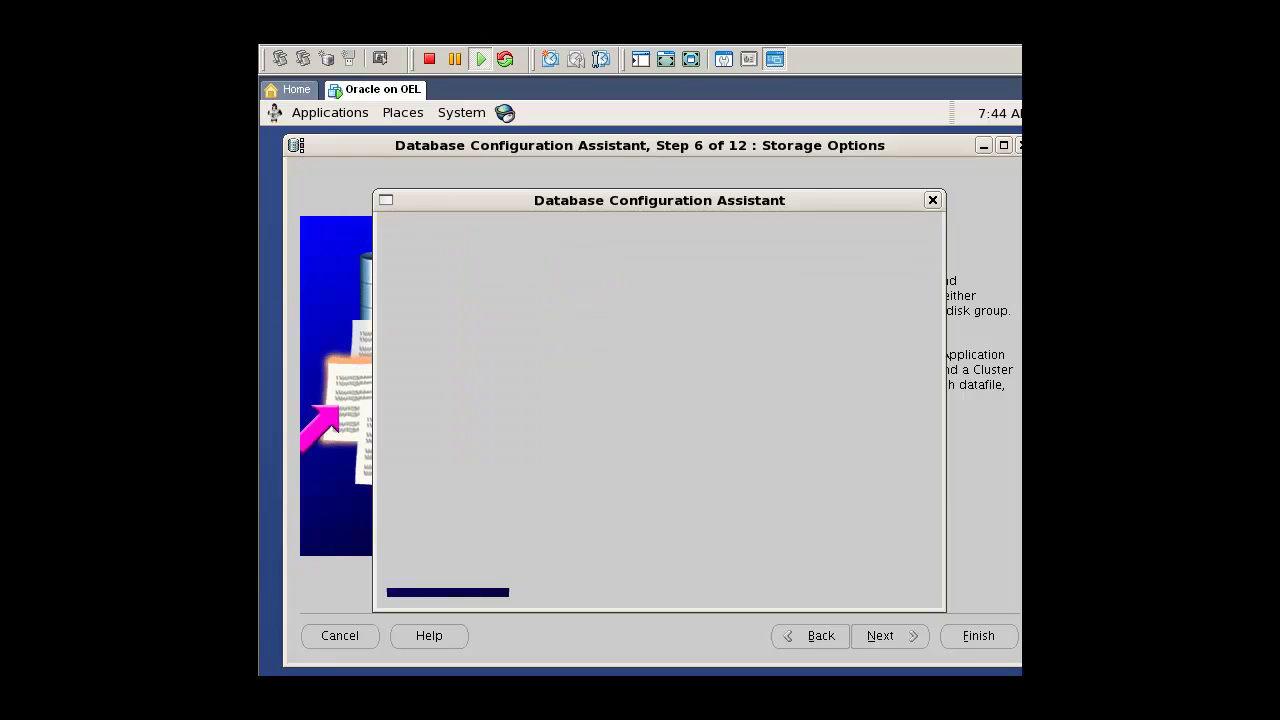
left_click(659, 570)
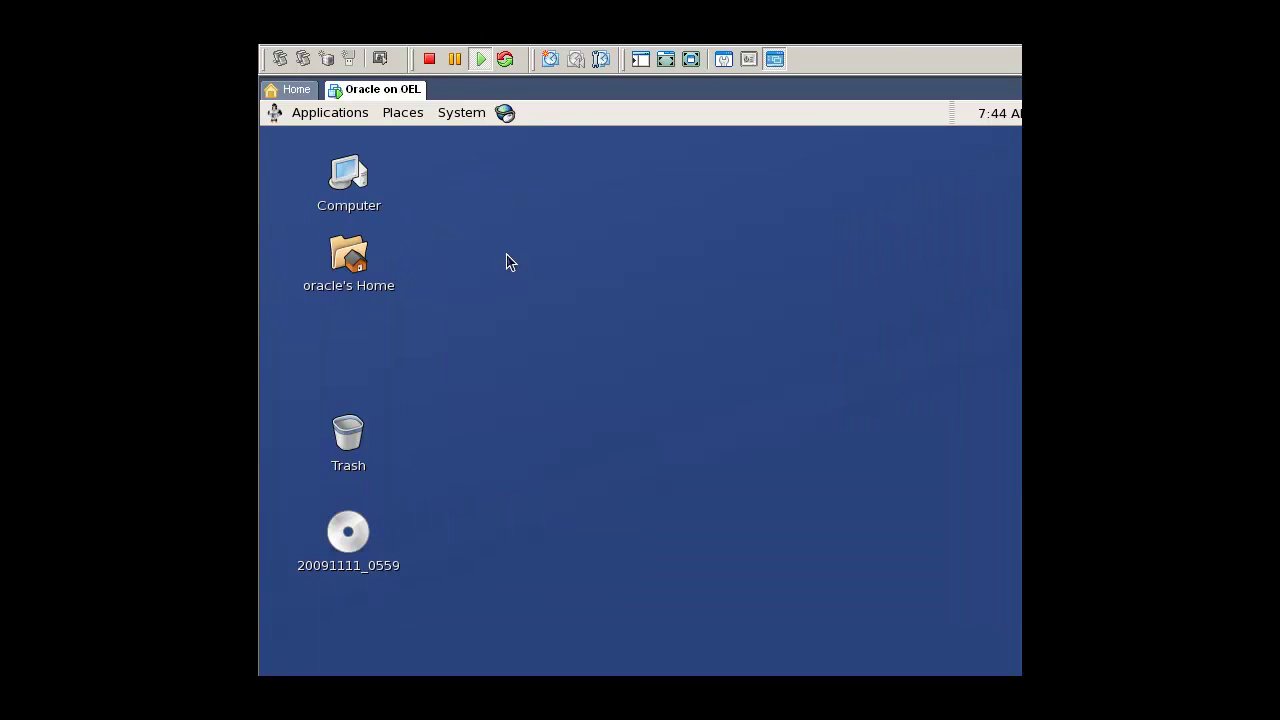
Step: In a new terminal, check ORACLE_HOME and ORACLE_SID, then export ORACLE_SID=test
right_click(506, 251)
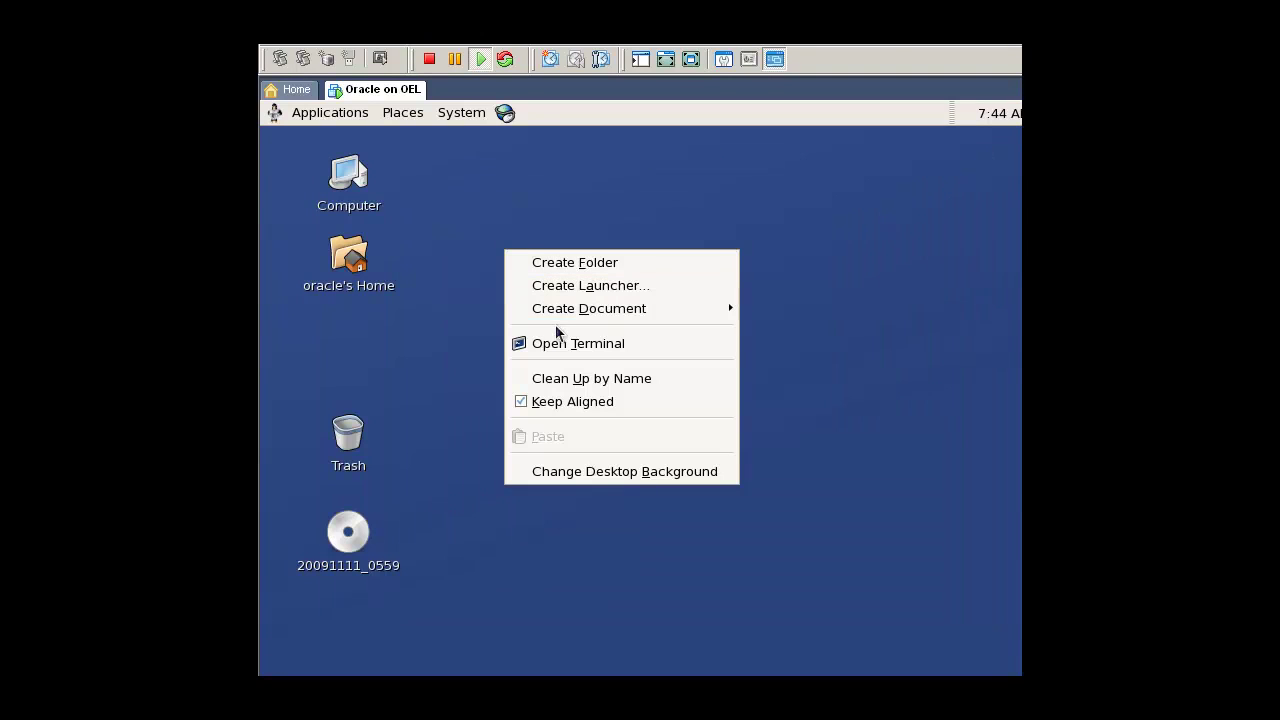
left_click(556, 343)
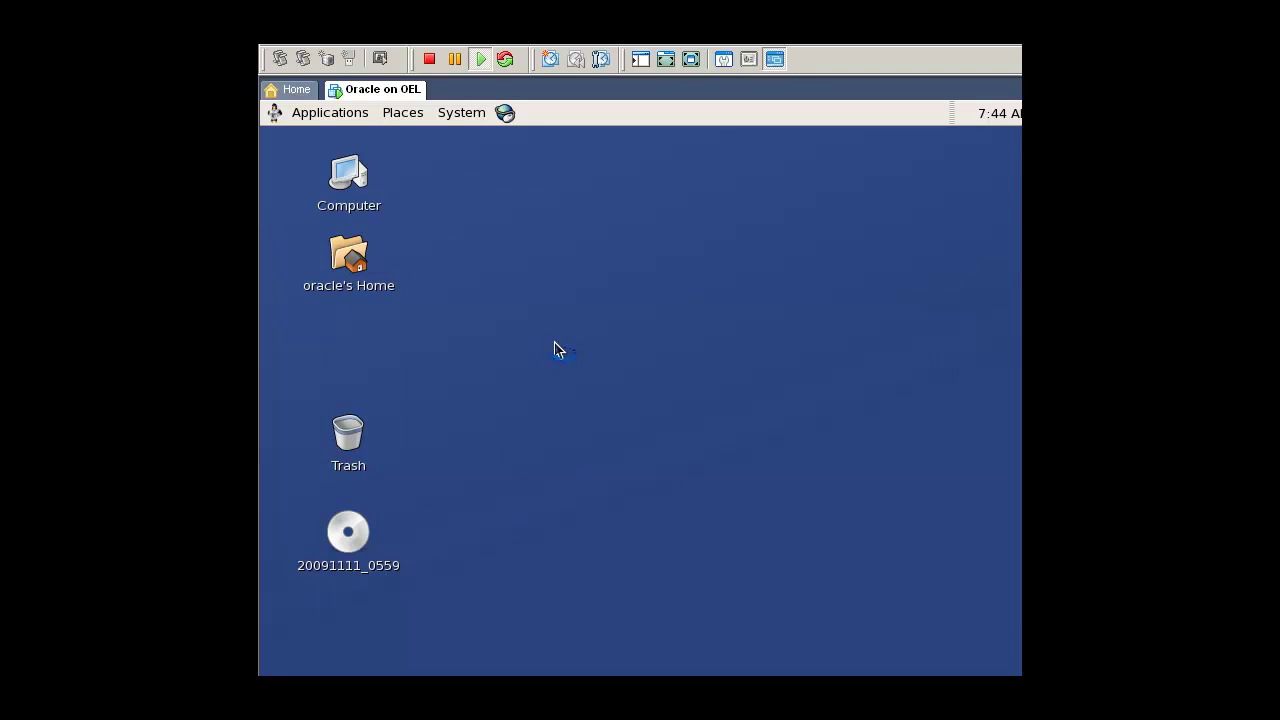
type("echo $ORACLE_HOME")
key("Return")
type("echo $ORACLE_SID")
key("Return")
type("export ORACLE_SID=")
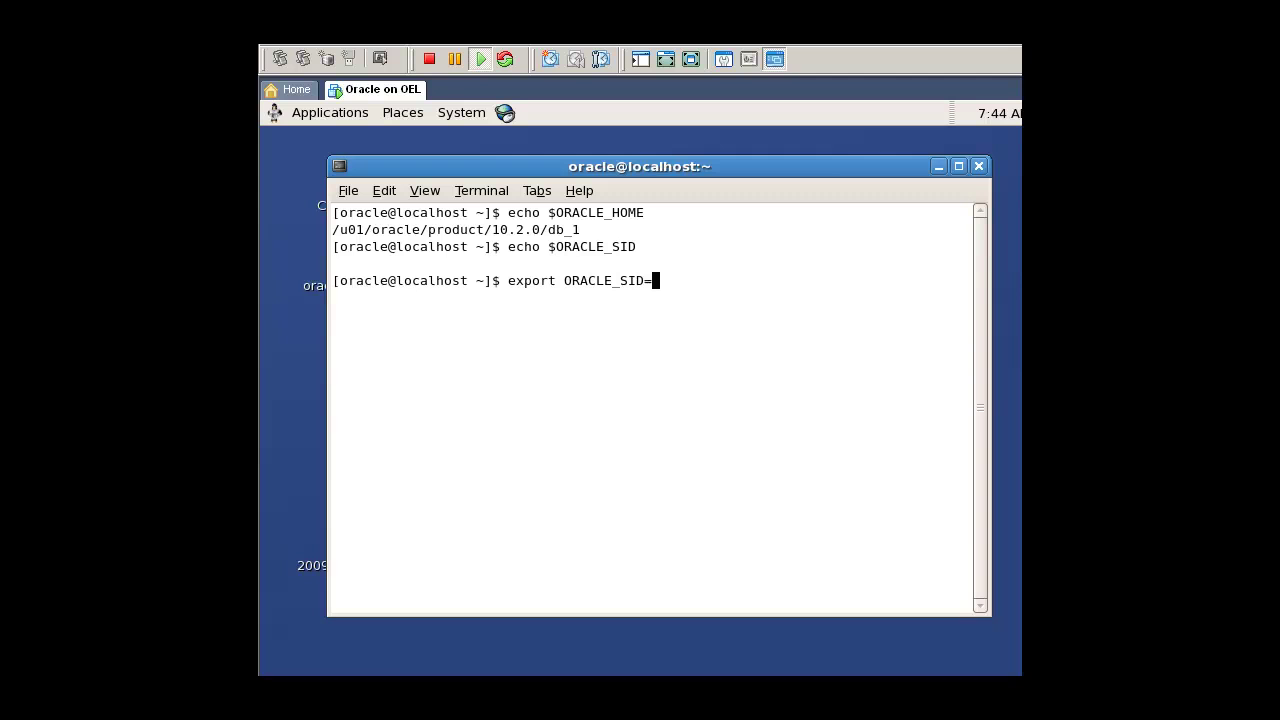
type("test")
key("Return")
Step: Connect to SQL*Plus as sysdba and confirm v$database shows TEST and v$instance shows OPEN
type("sqlp")
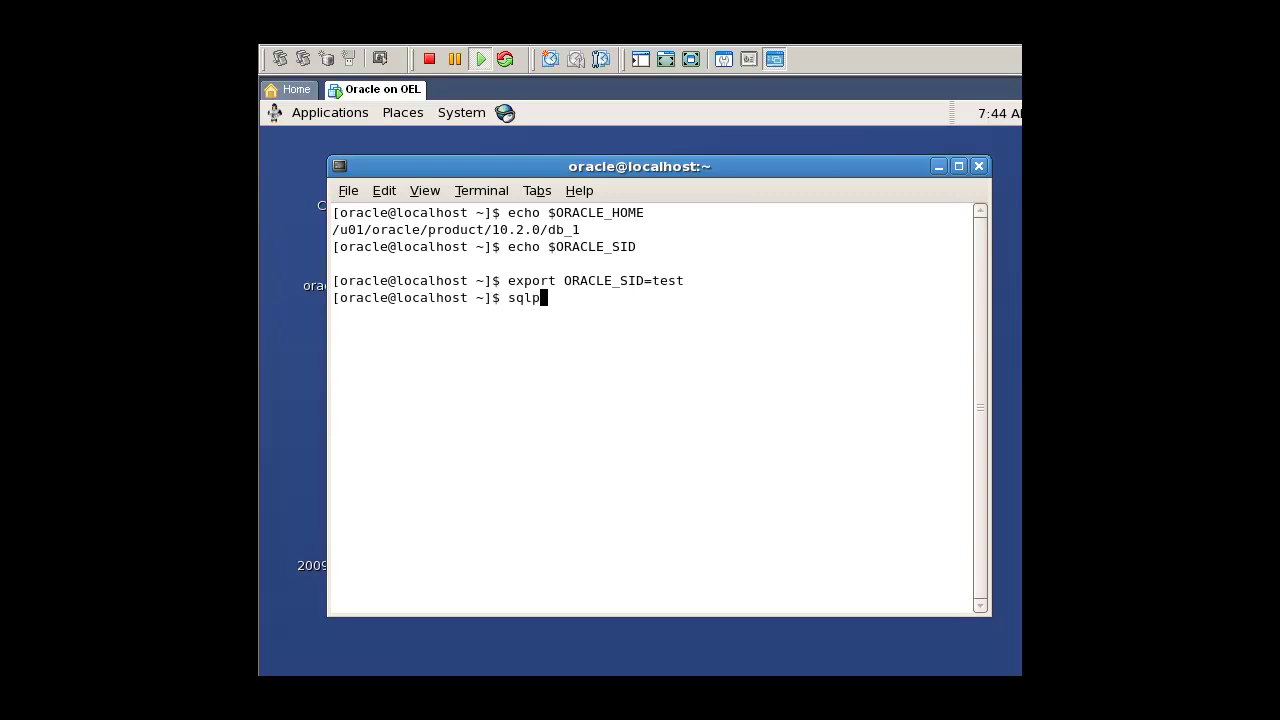
type("lus \"/ as sysdba\"")
key("Return")
type("select")
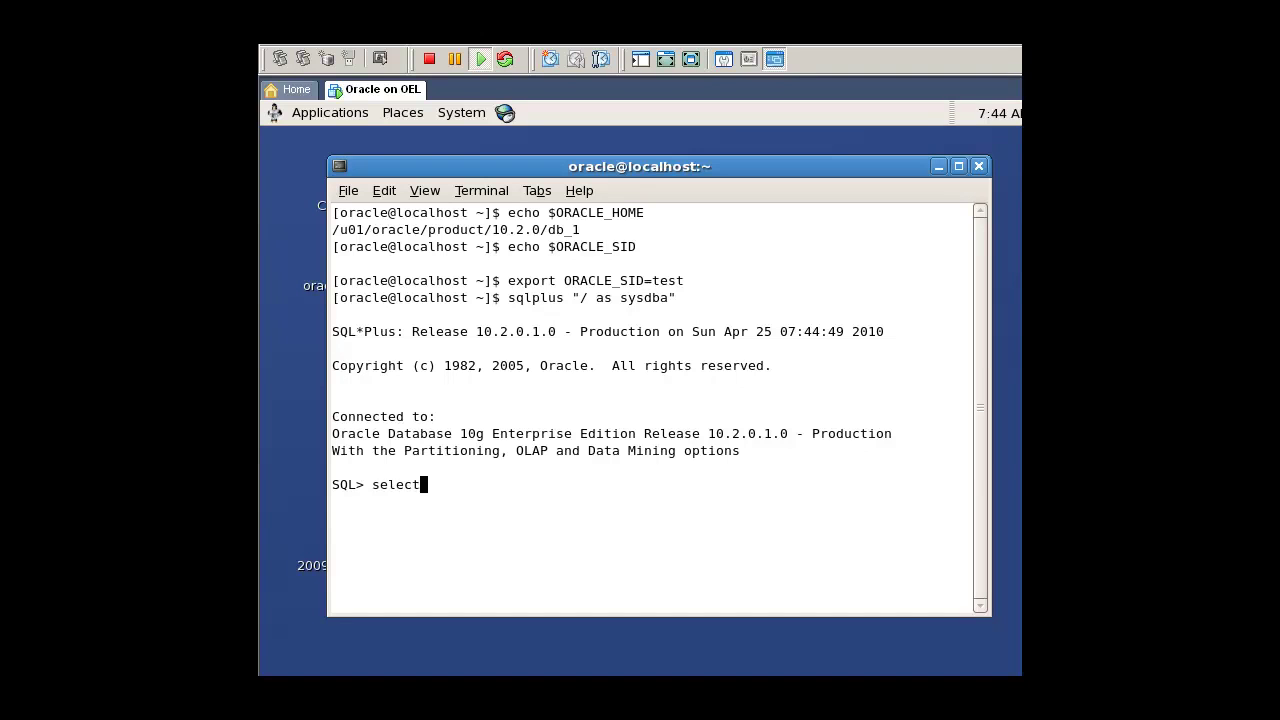
type(" name from v$database;")
key("Return")
type("select sta")
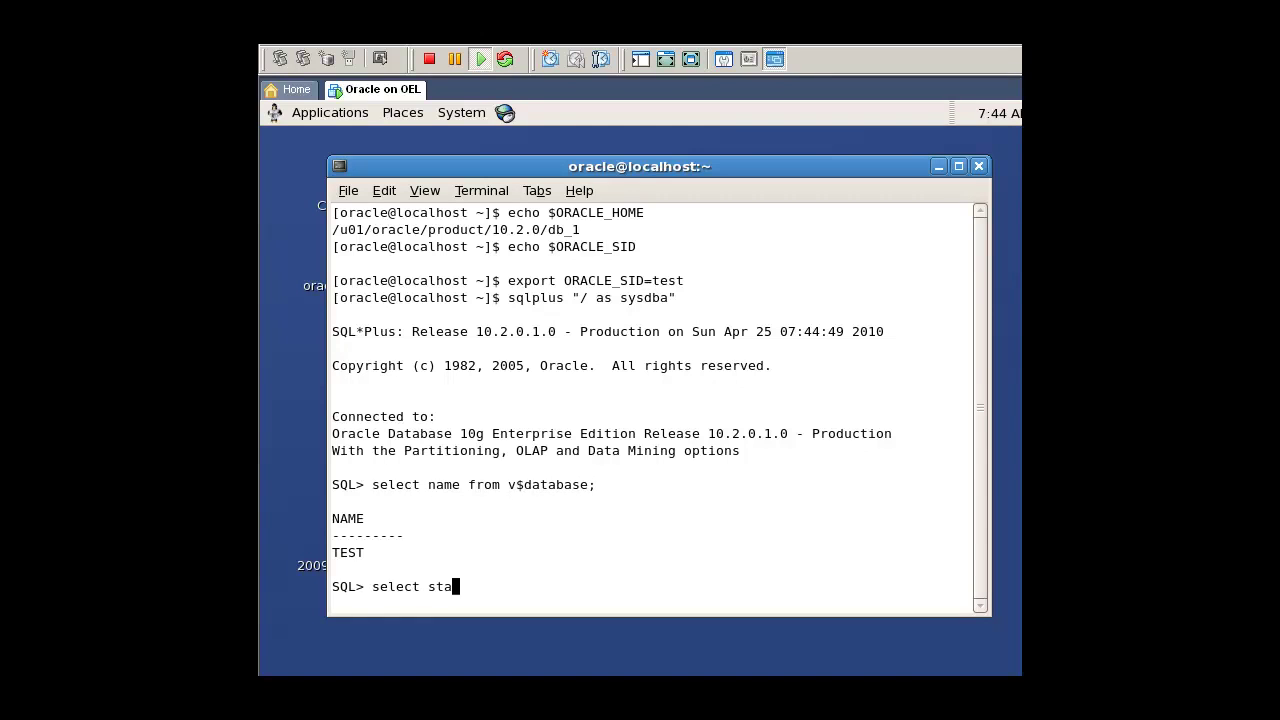
type("tus from v$instance;")
key("Return")
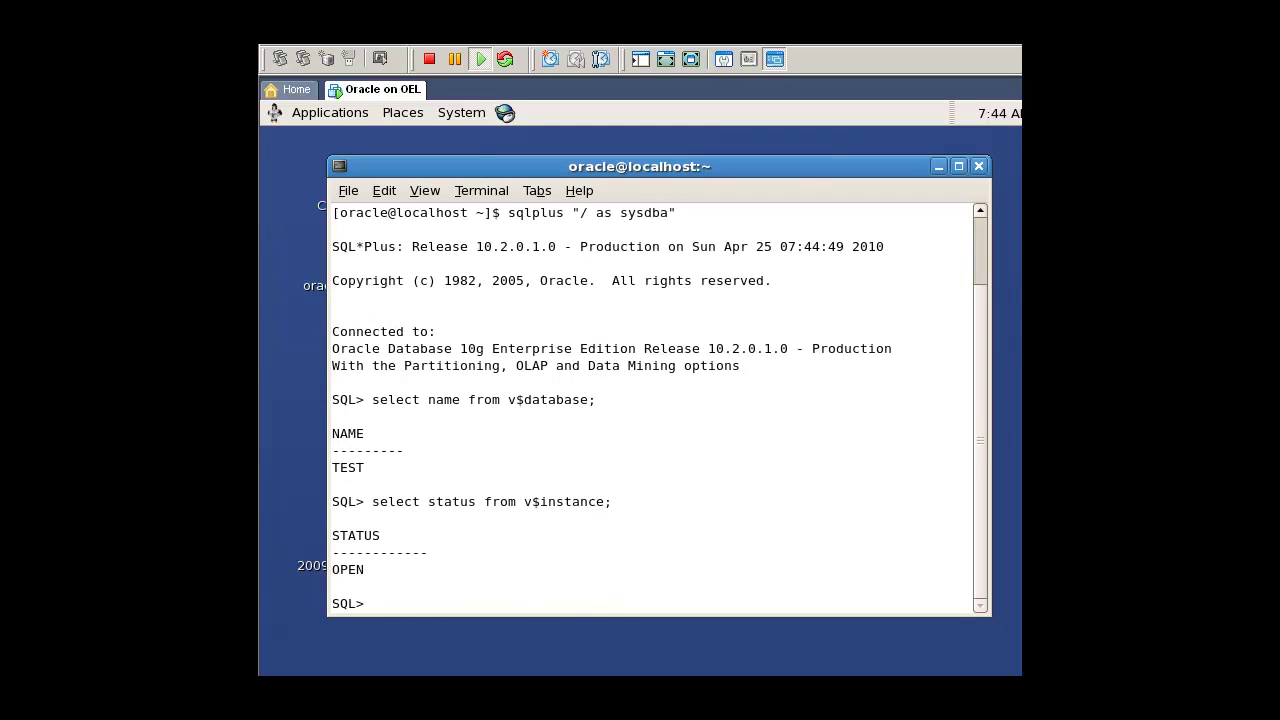
type("exit")
key("Return")
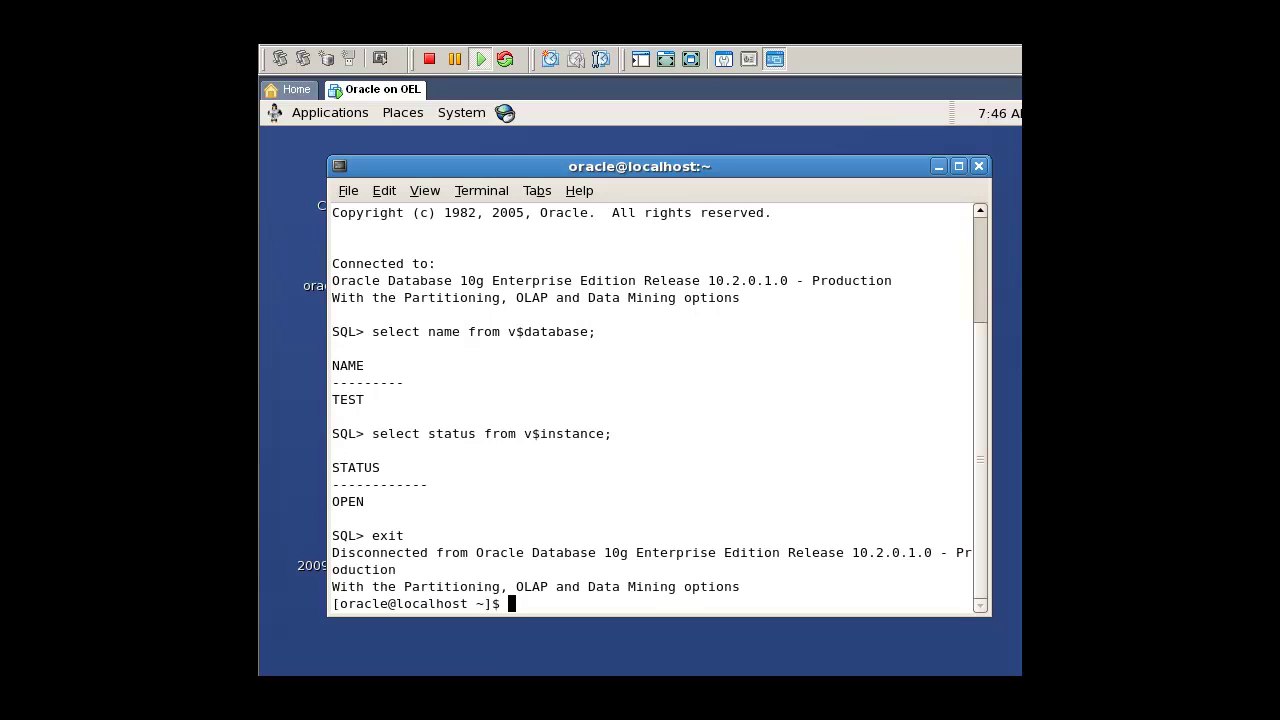
type("gedit /home/oracle/.bash")
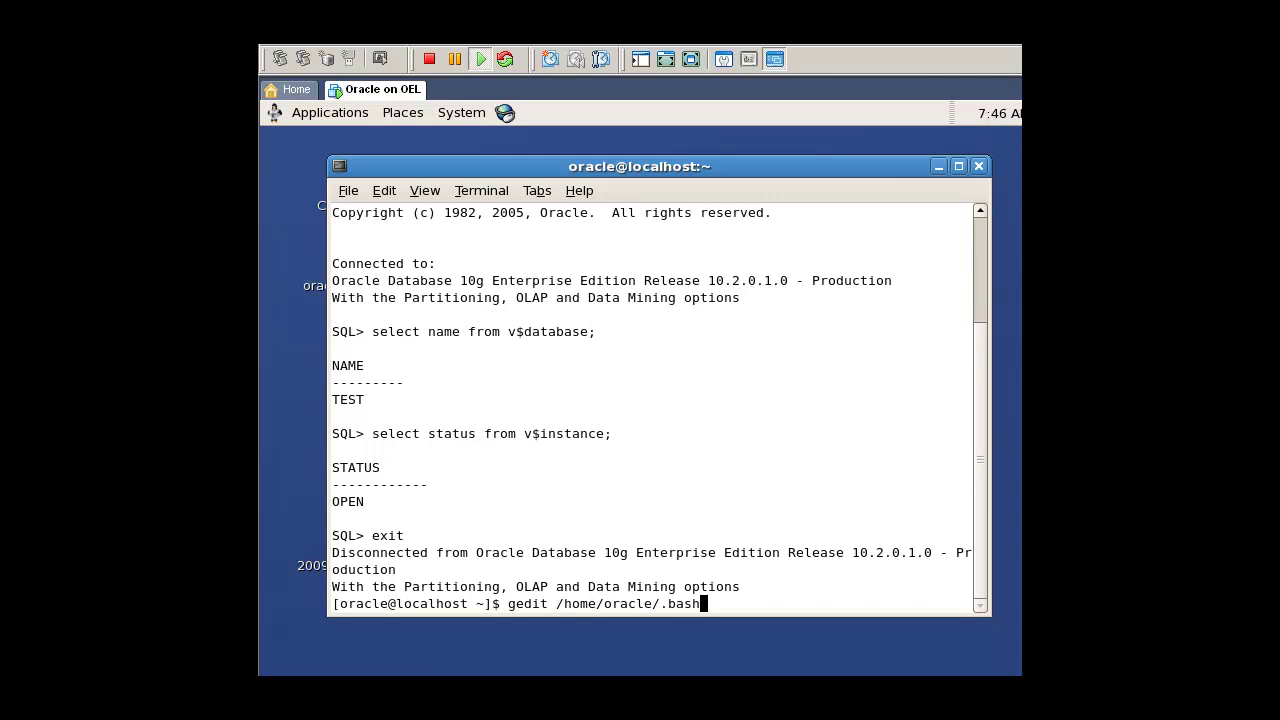
type("_profile")
Step: In /home/oracle/.bash_profile, add 'export ORACLE_SID=test' under LD_LIBRARY_PATH, save, and close gedit
key("Return")
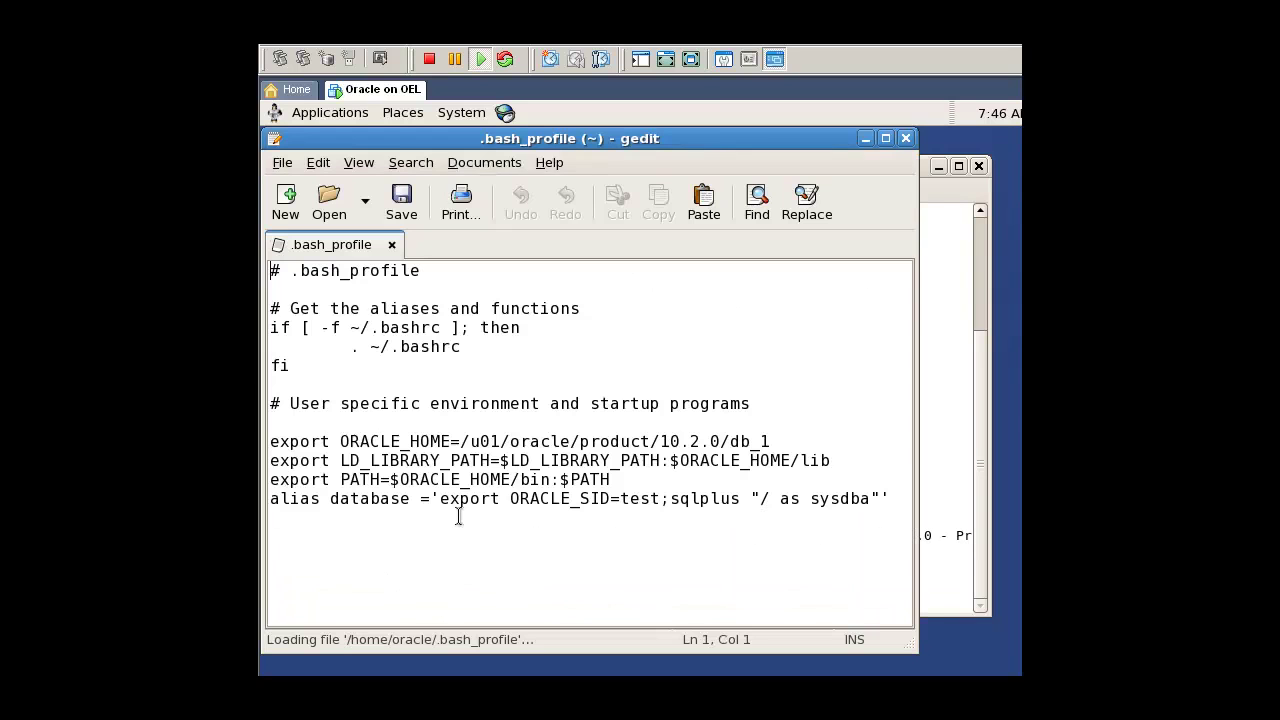
left_click_drag(341, 441, 450, 441)
left_click(450, 441)
left_click(856, 458)
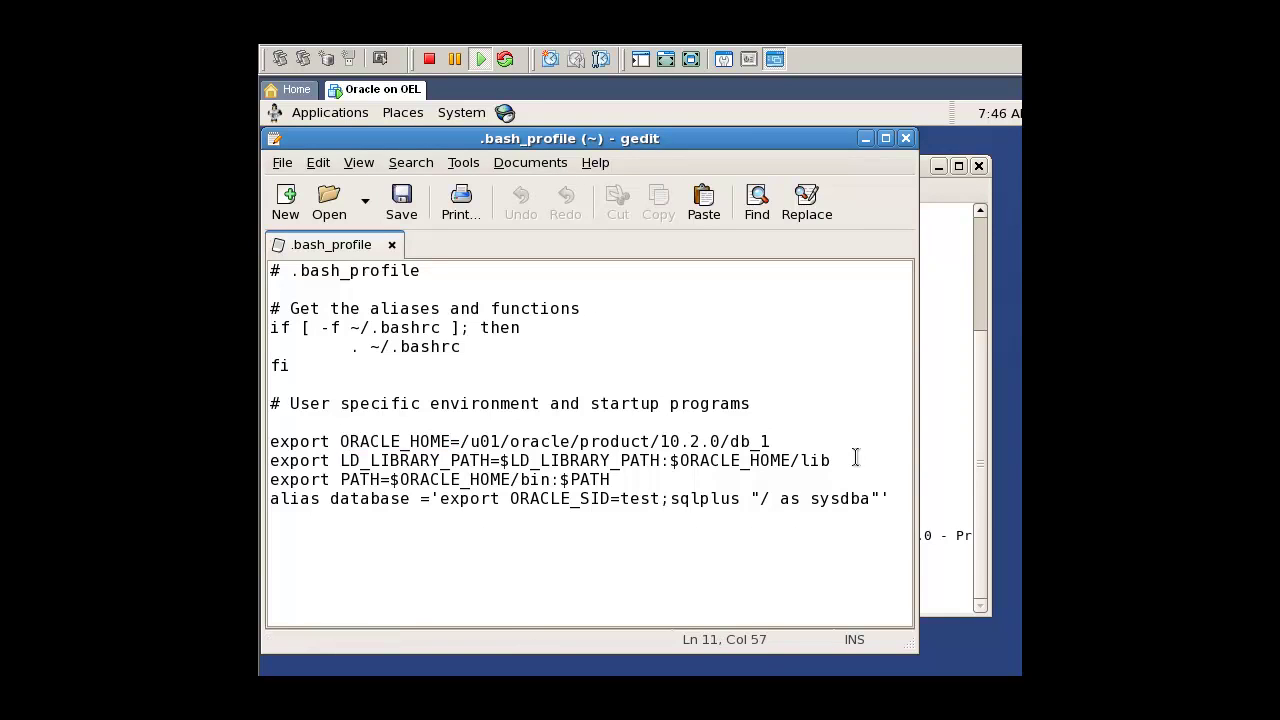
key("Return")
type("export ")
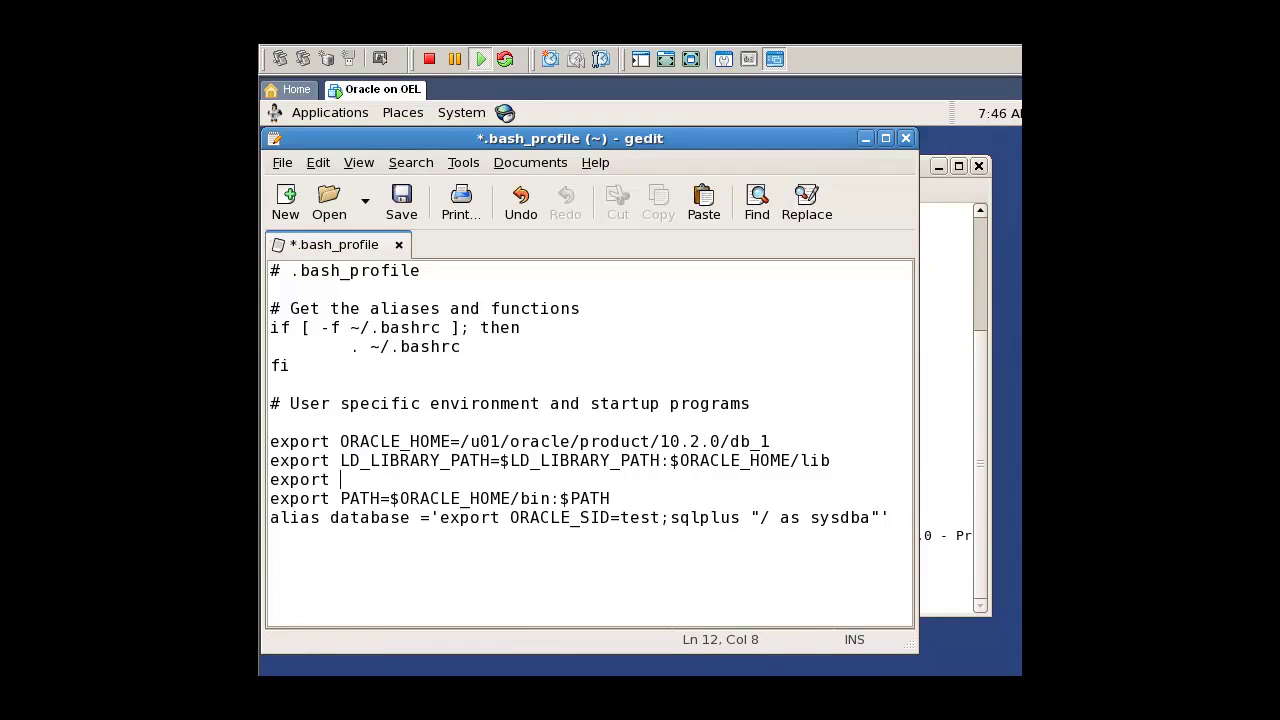
type("ORACLE_SID=test")
key("ctrl+s")
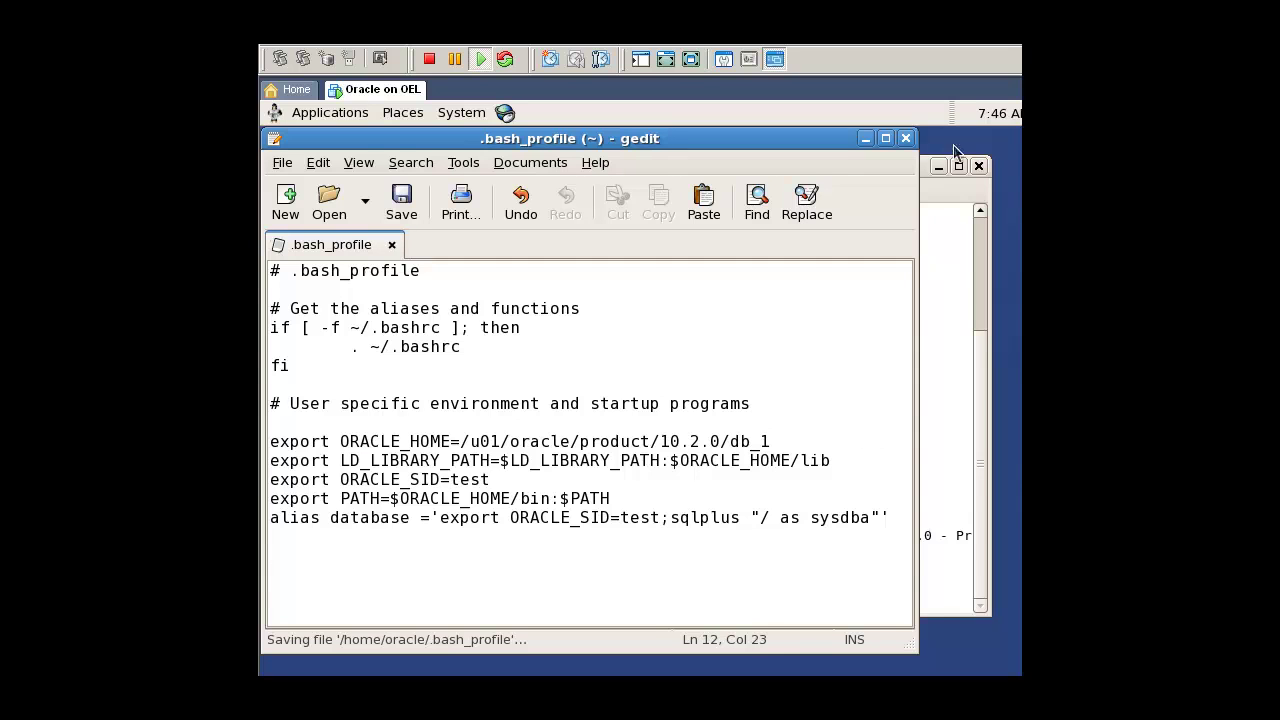
left_click(906, 138)
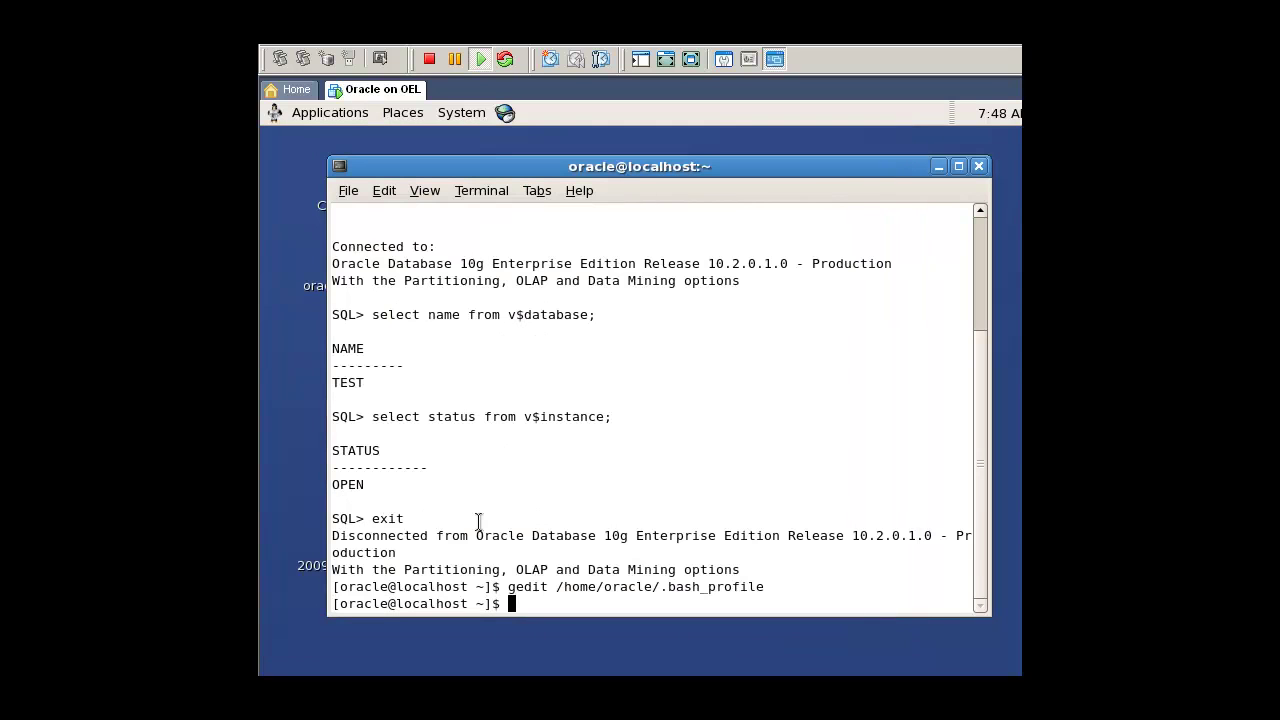